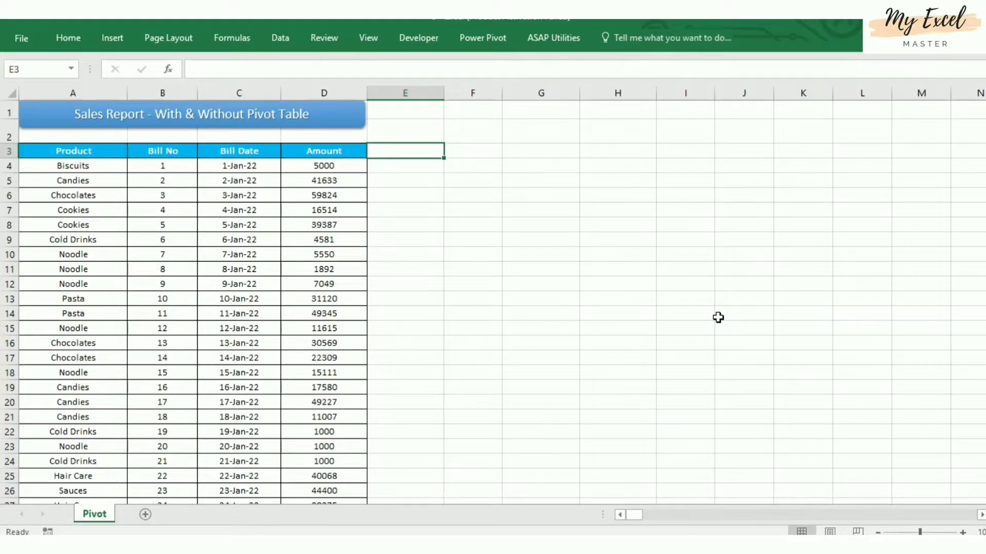
Start a PivotTable from the sales data and check that the source range covers A3:D36
click(485, 252)
click(460, 148)
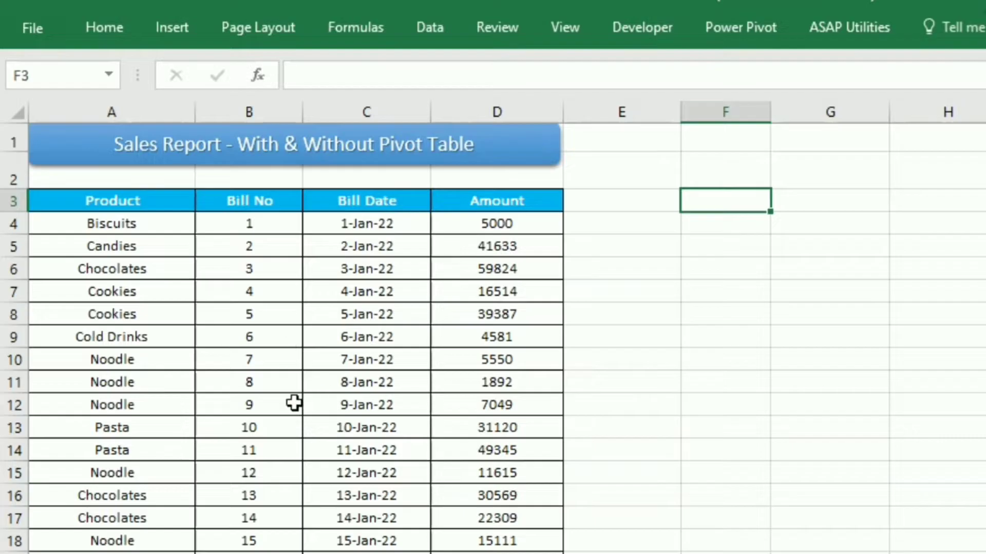
click(265, 405)
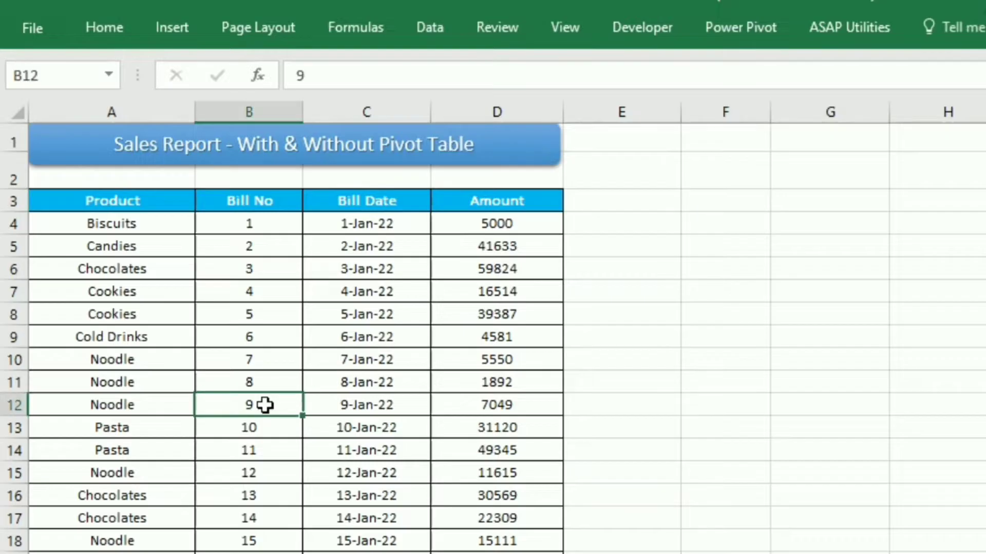
scroll(386, 372, down, 6)
scroll(377, 341, up, 6)
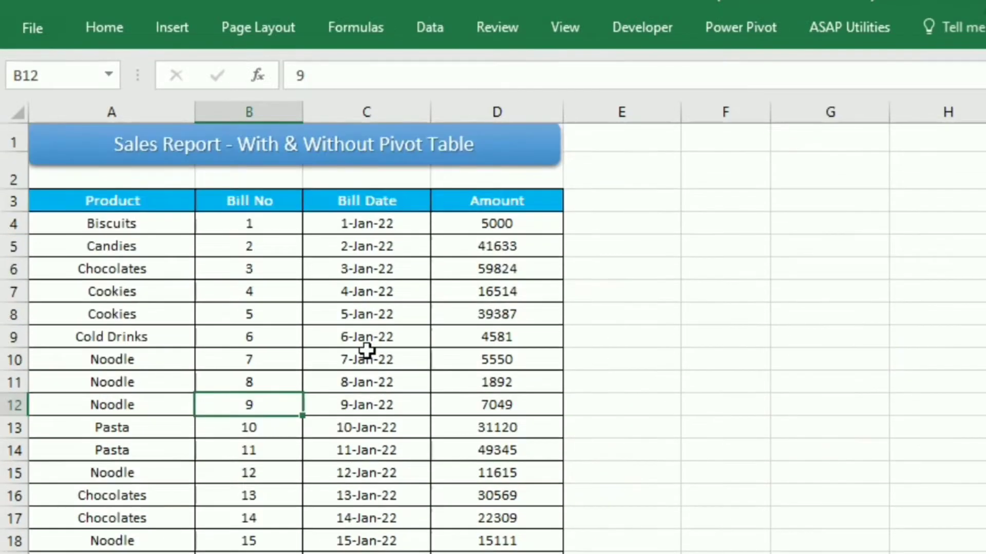
click(159, 35)
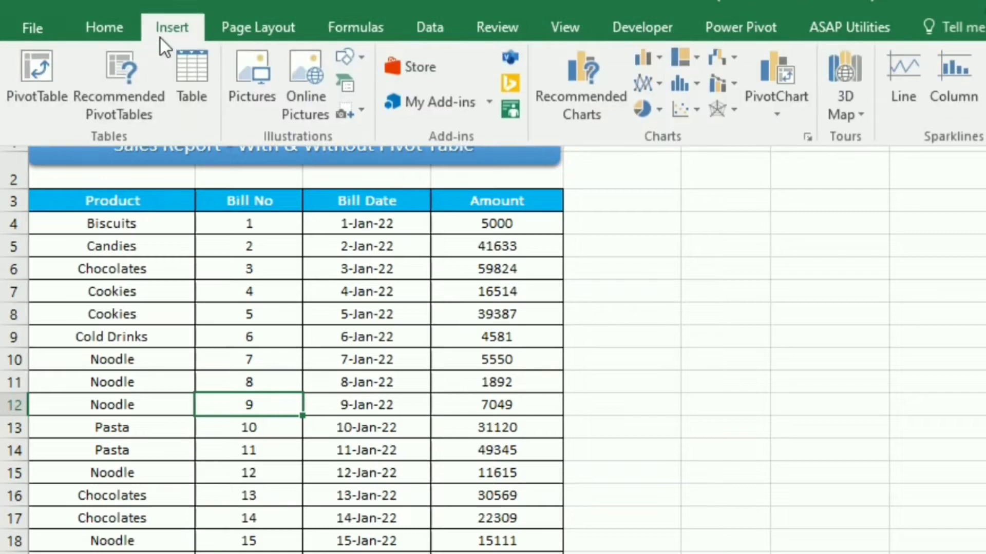
click(47, 99)
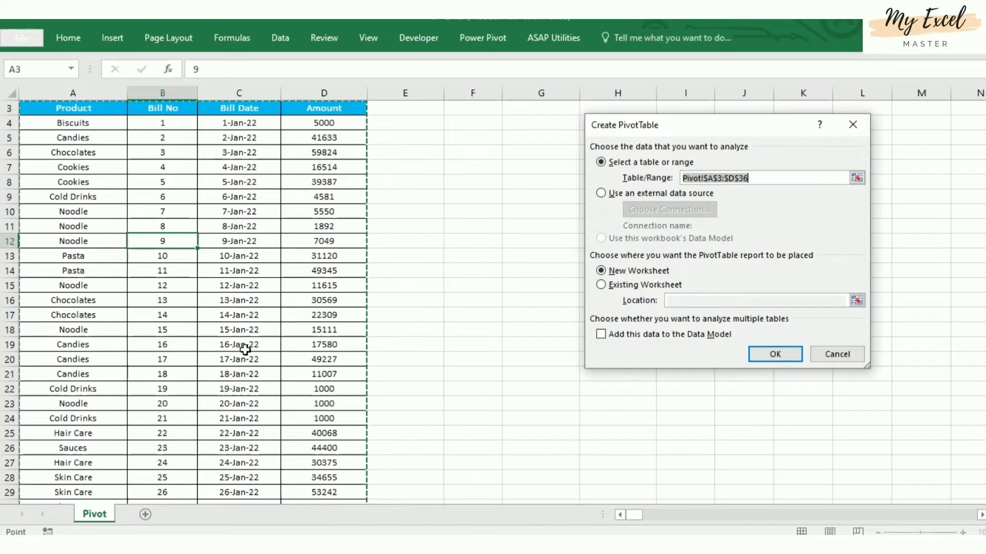
scroll(244, 349, up, 1)
scroll(247, 343, down, 3)
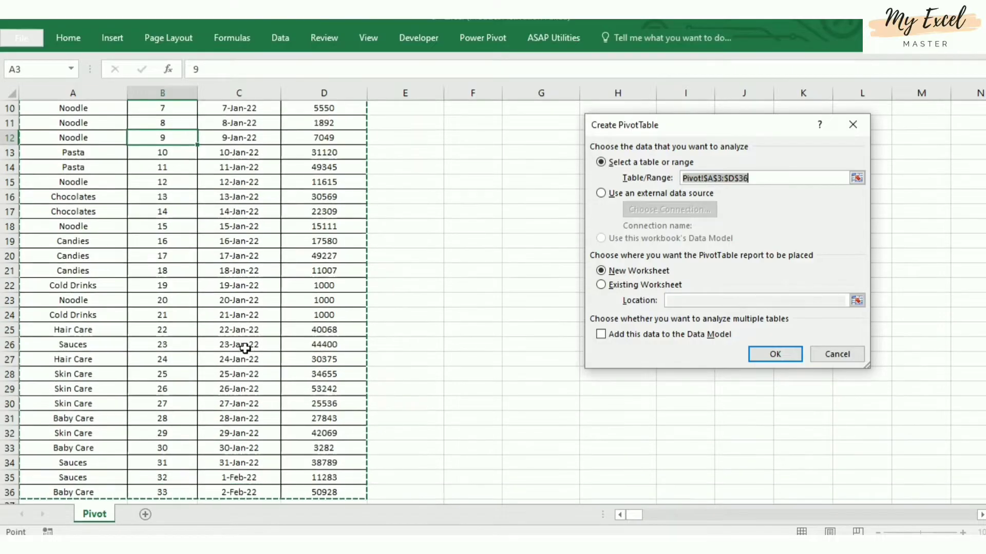
scroll(288, 323, up, 3)
click(763, 178)
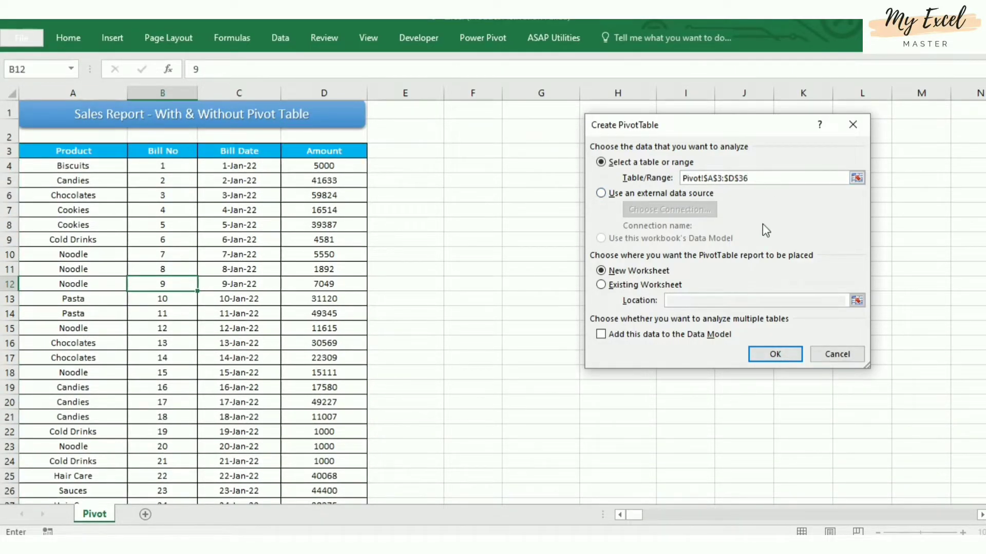
Place the PivotTable on the existing Pivot worksheet at cell F3 and create it
click(603, 286)
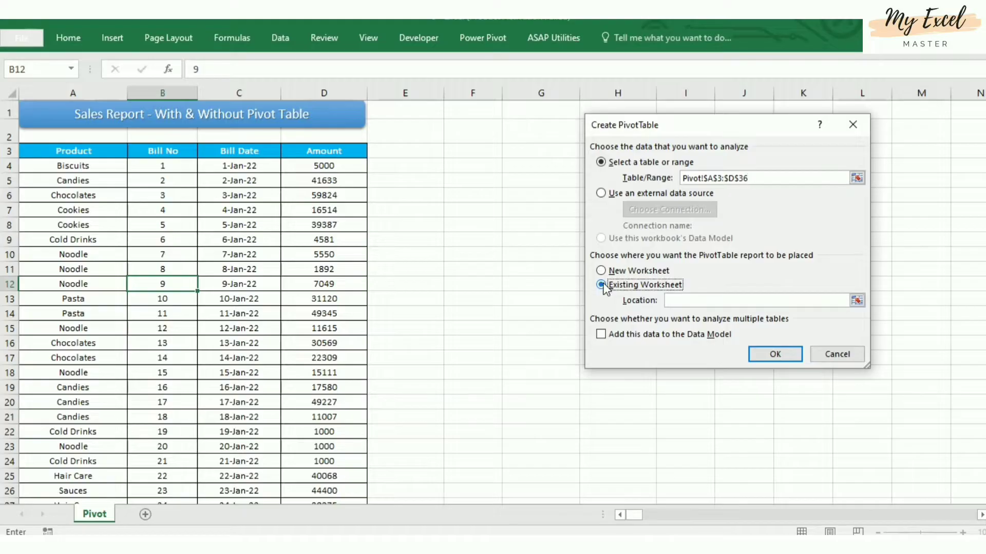
click(682, 301)
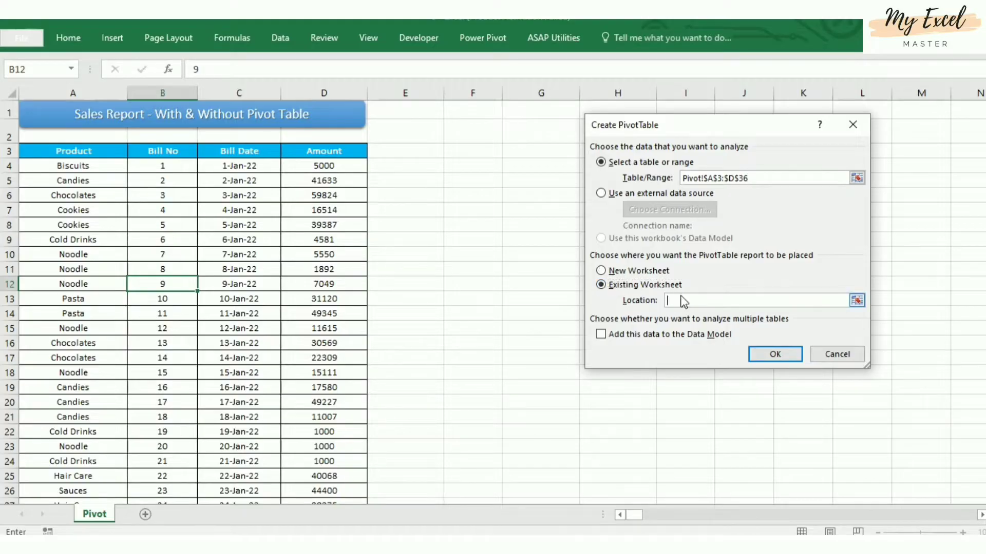
click(458, 153)
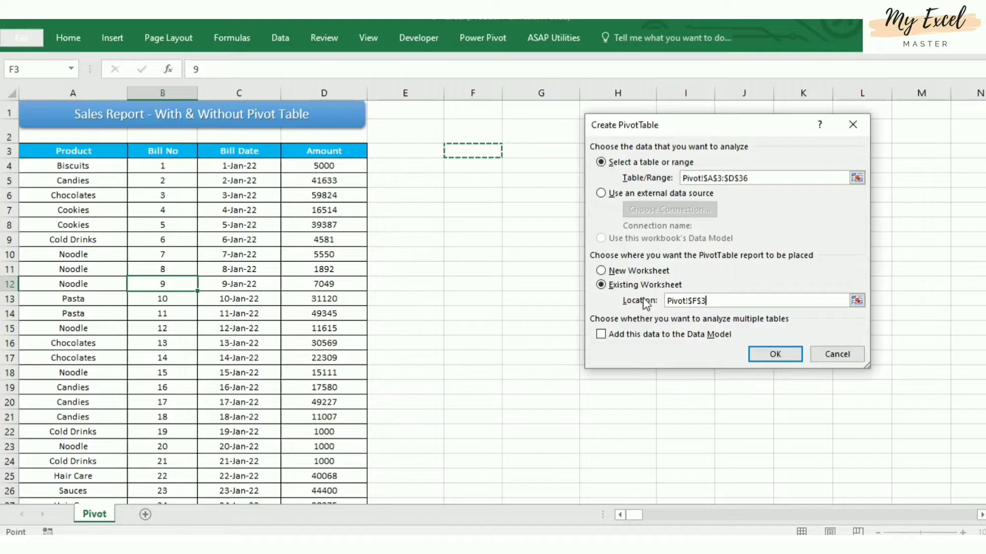
click(754, 352)
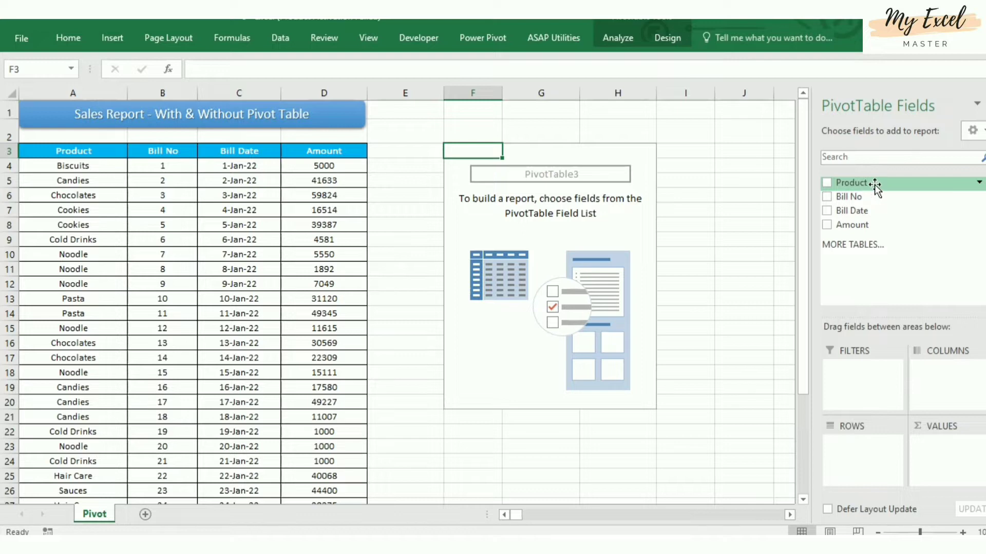
Add Product to the pivot rows and show the count of Product and the sum of Amount as values
drag(874, 184, 868, 459)
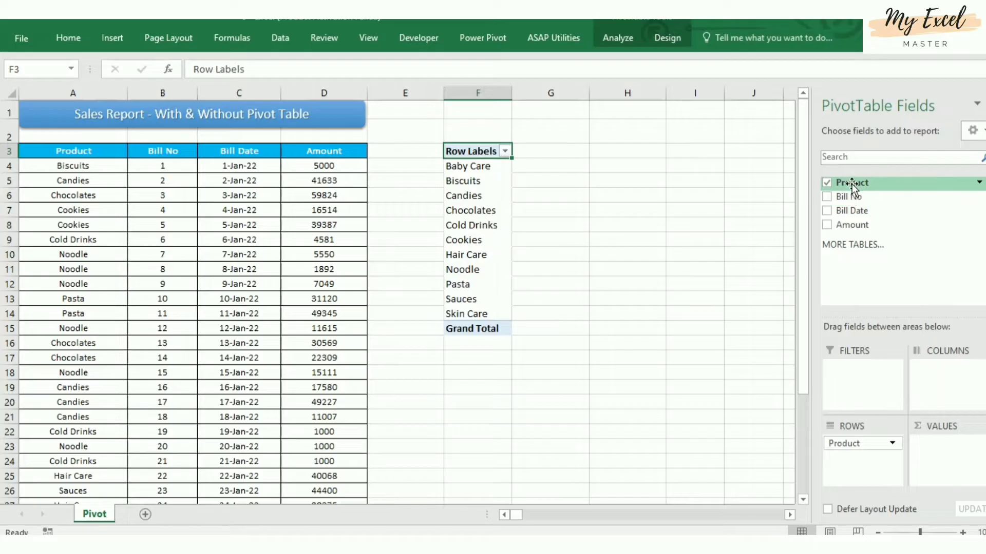
drag(852, 184, 956, 461)
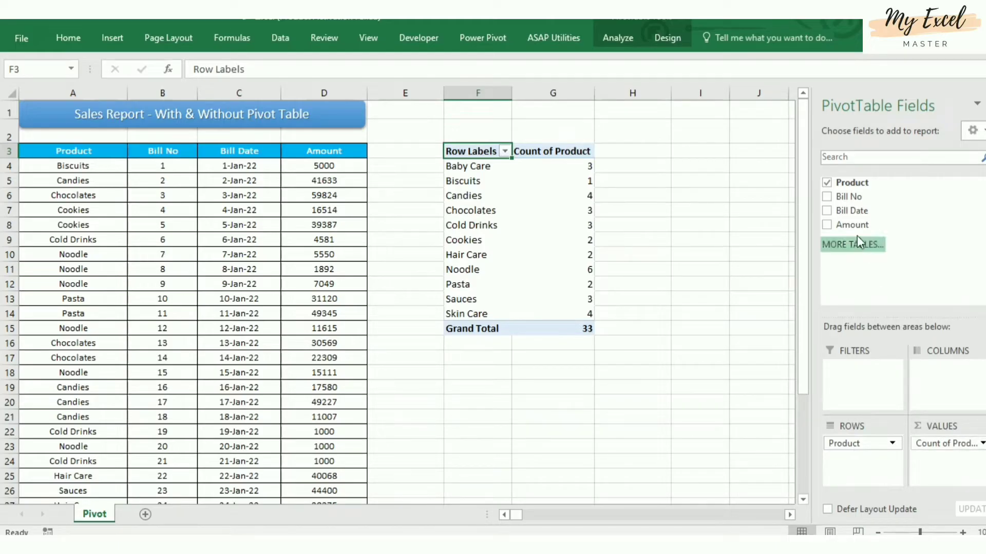
drag(861, 227, 930, 481)
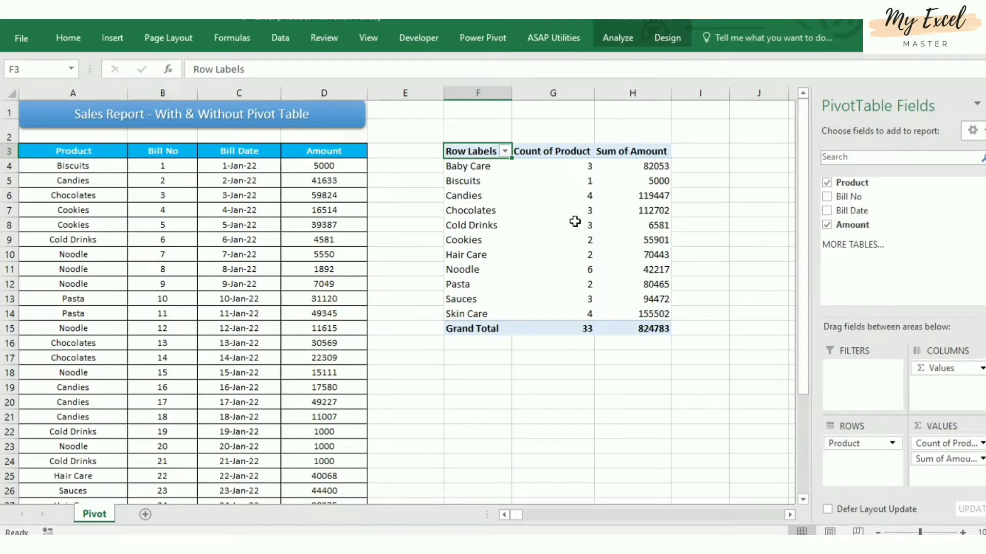
Change the pivot table's report layout to Outline Form
click(663, 38)
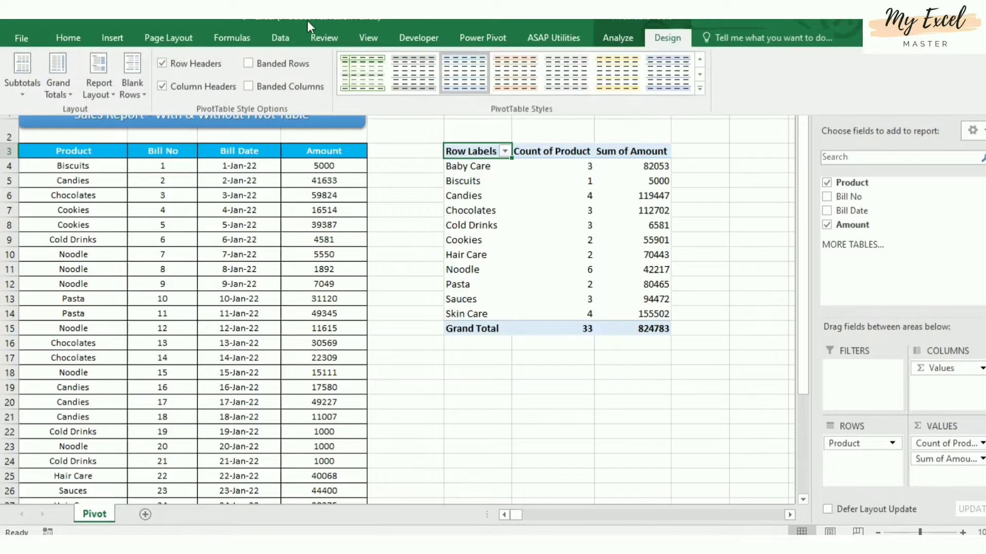
click(98, 91)
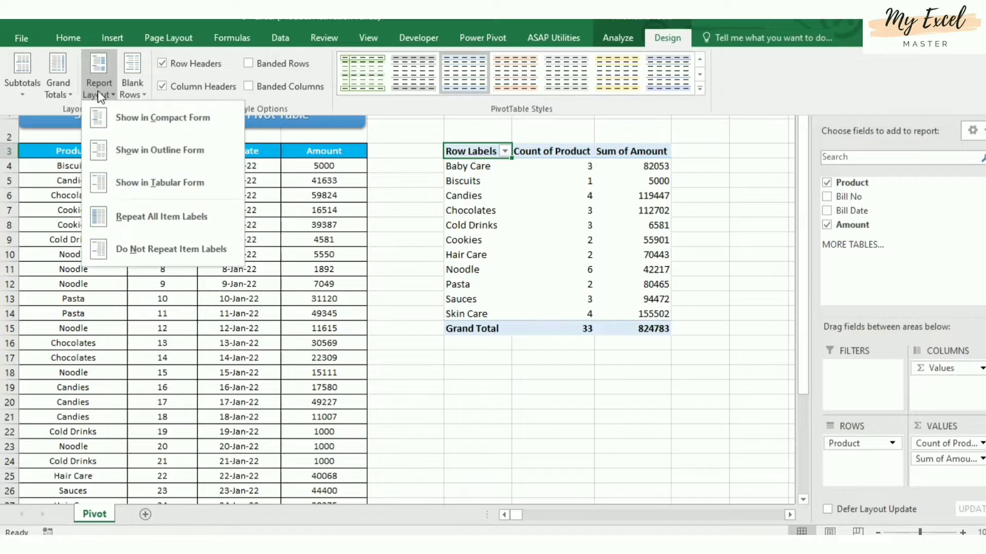
click(177, 158)
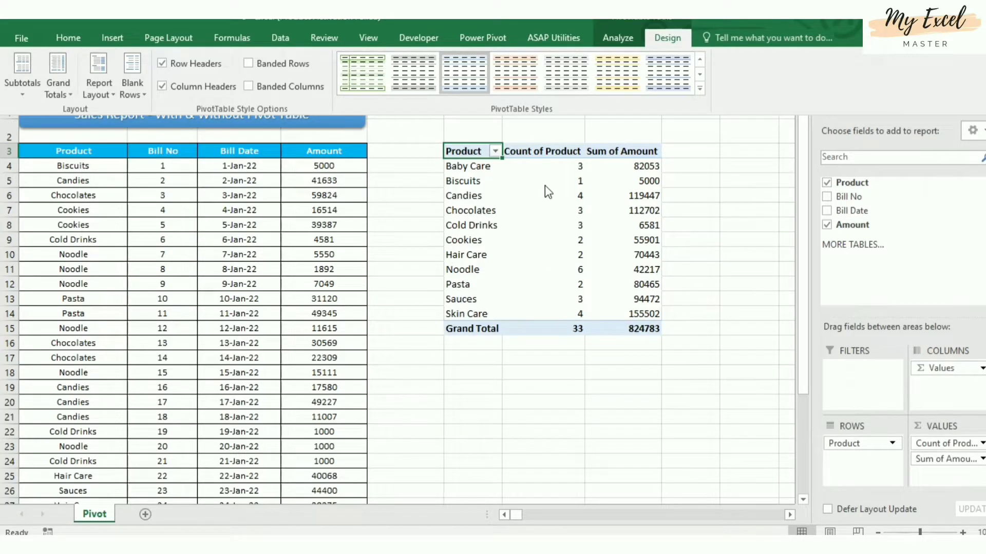
Rename the pivot table's "Count of Product" header in G3 to "Count"
click(548, 152)
click(548, 152)
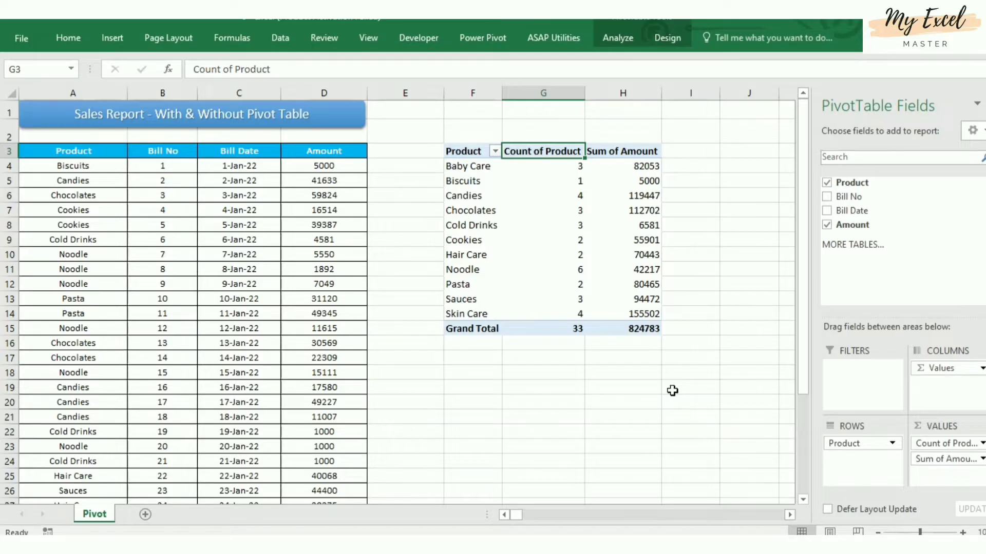
key(BackSpace)
text(Count)
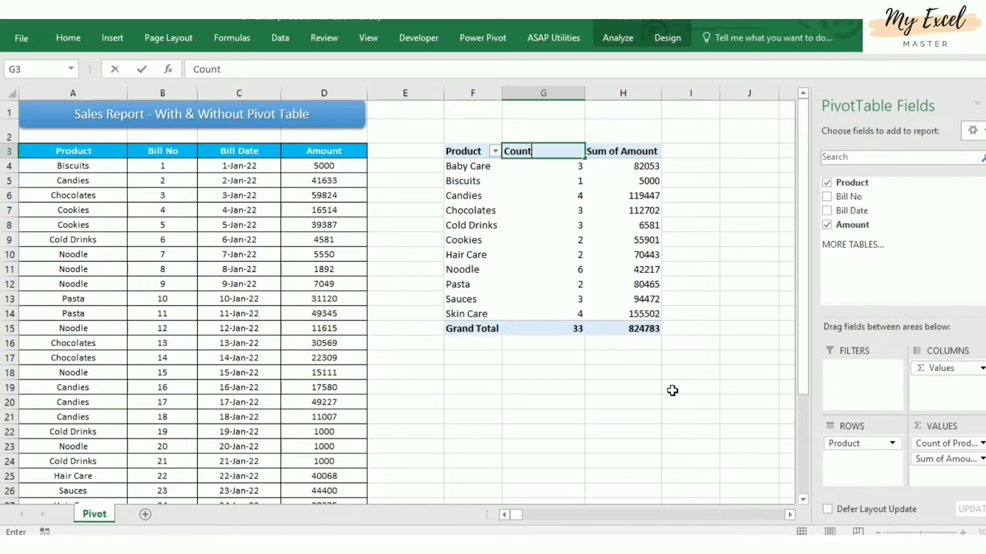
key(Tab)
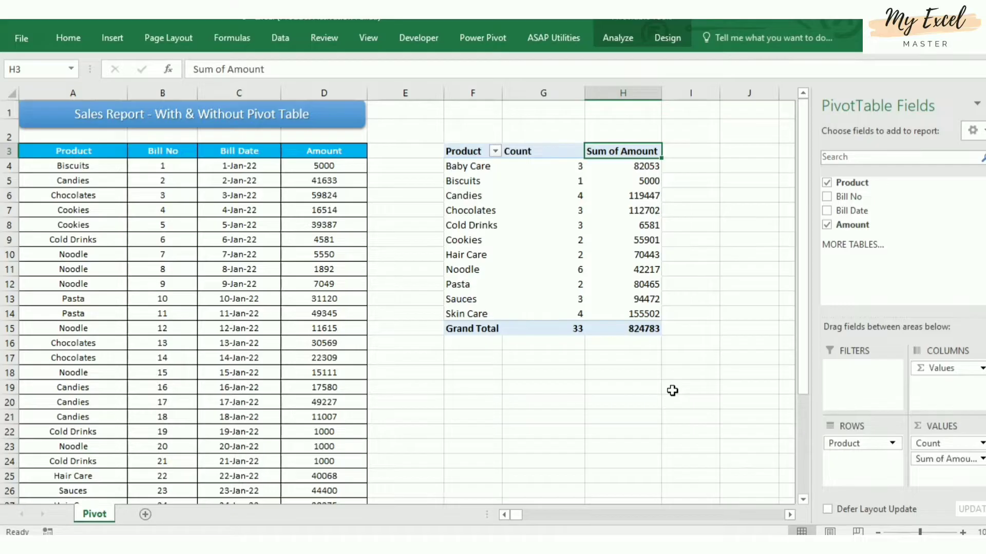
Rename the pivot table's "Sum of Amount" header in H3 to "Bill Amount"
text(Bill)
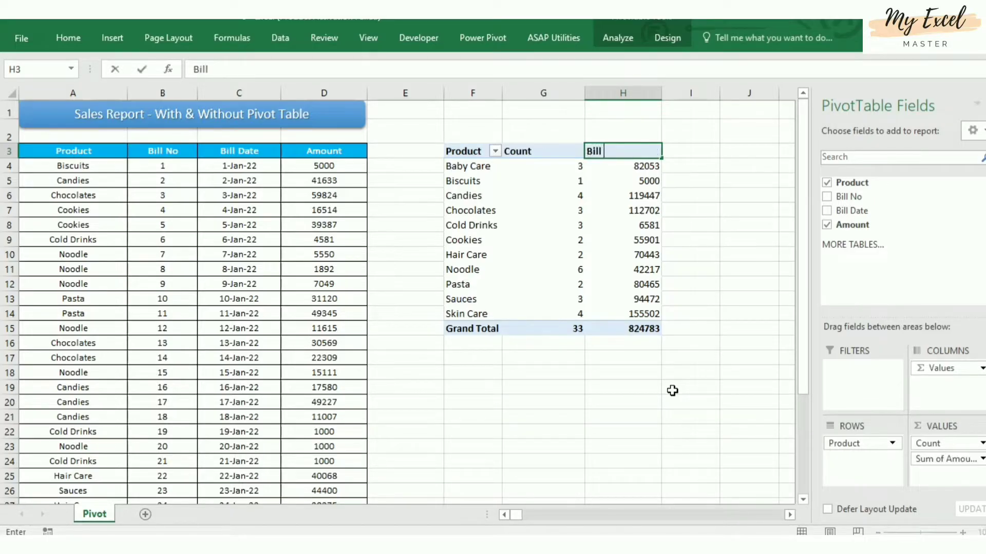
key(Escape)
text(Total)
key(Escape)
text(Bill Amount)
key(Return)
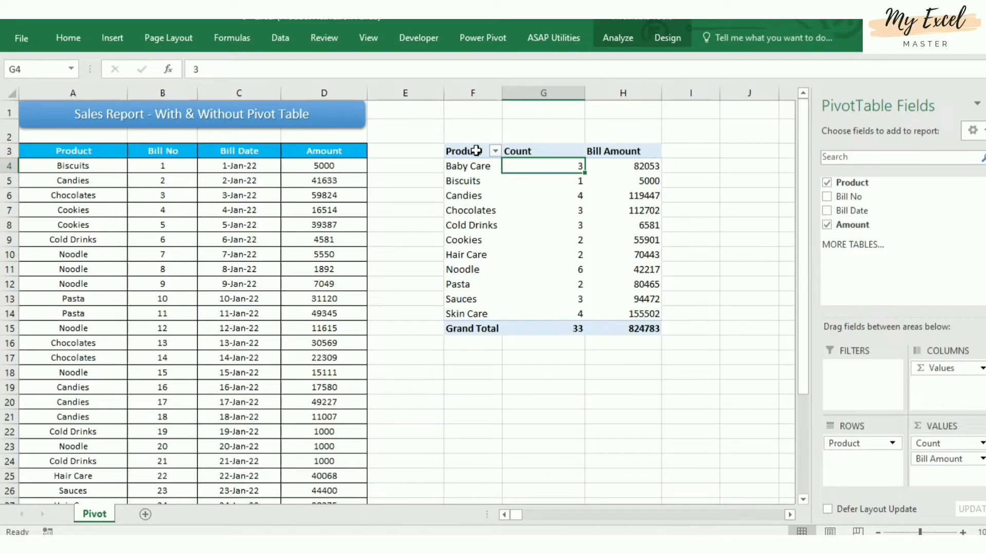
Centre the contents of the whole pivot table, F3:H15, and apply all borders to it
click(479, 154)
shift+click(634, 329)
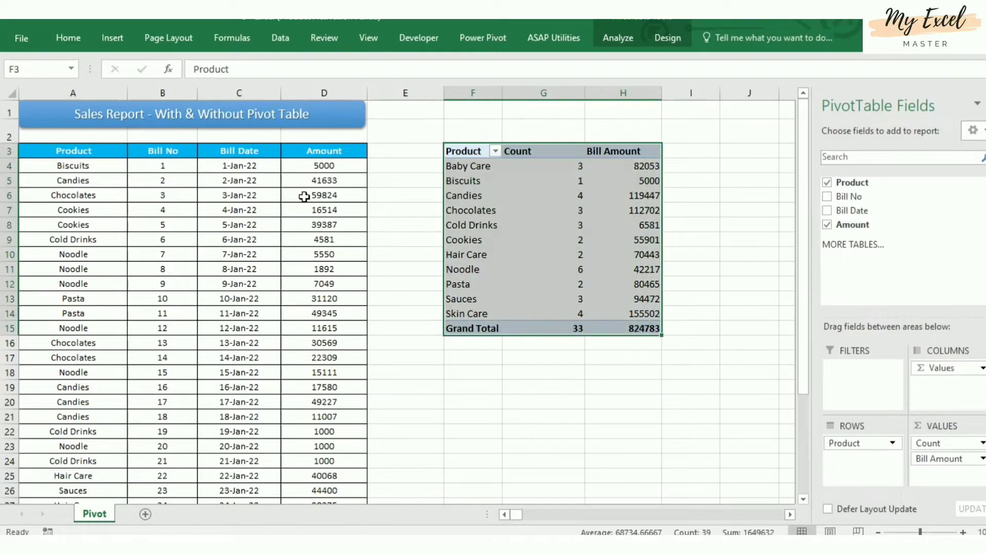
click(74, 32)
click(297, 86)
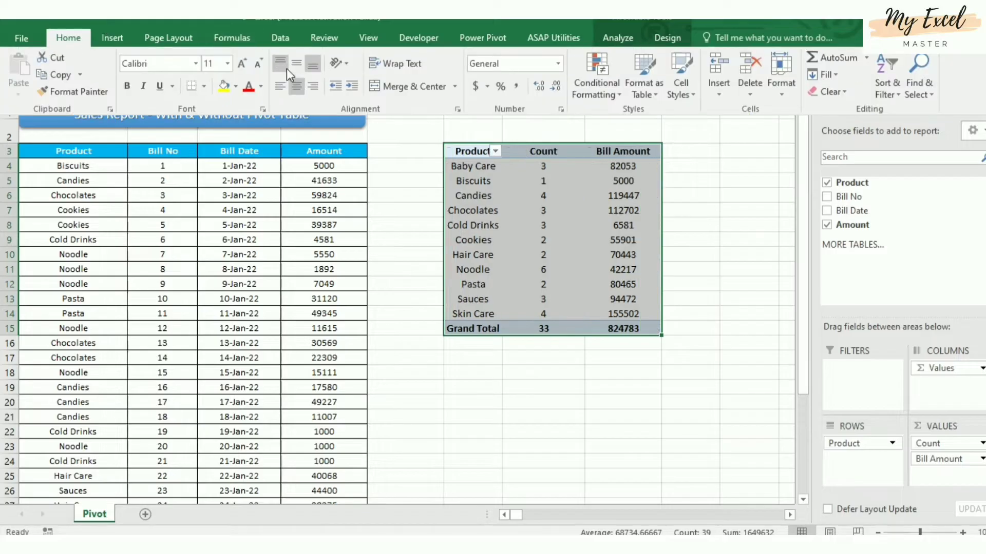
click(204, 86)
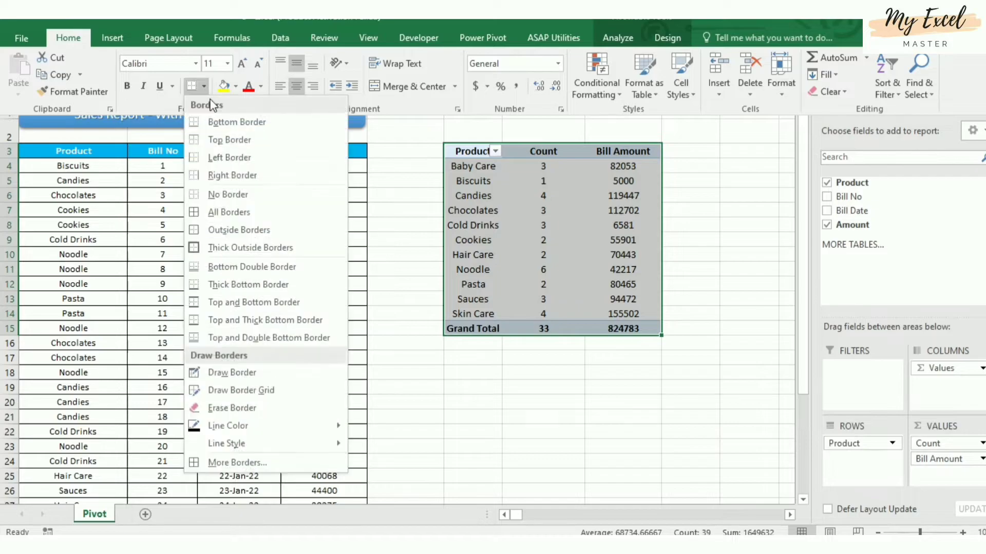
click(223, 212)
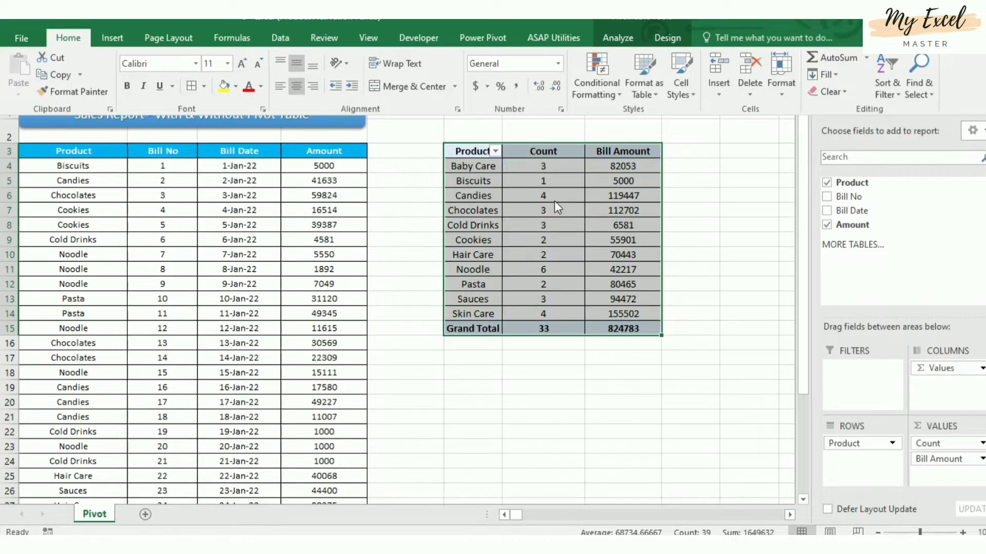
click(565, 208)
click(630, 329)
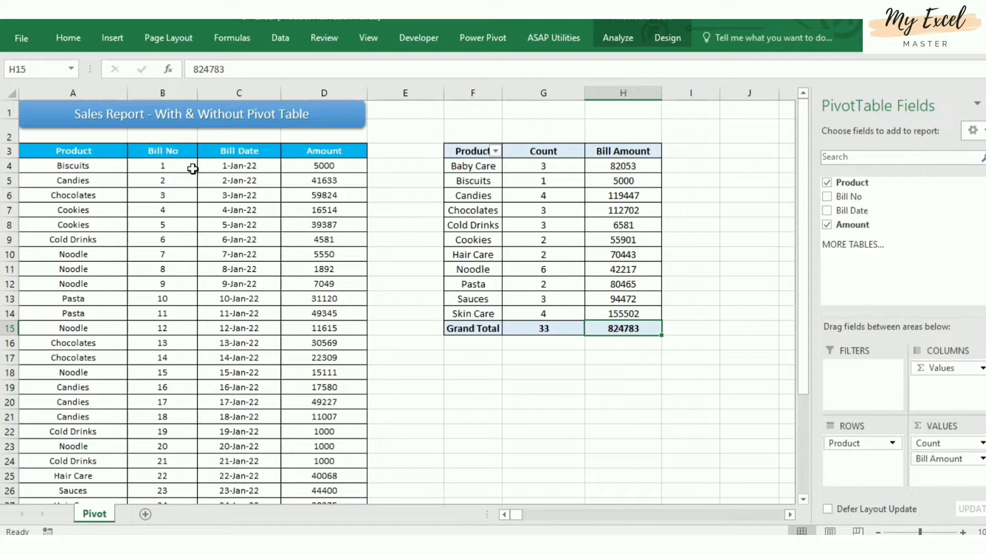
Compare the count of the bill numbers in B4:B36 with the pivot table's grand total for Count
click(172, 165)
scroll(180, 275, down, 6)
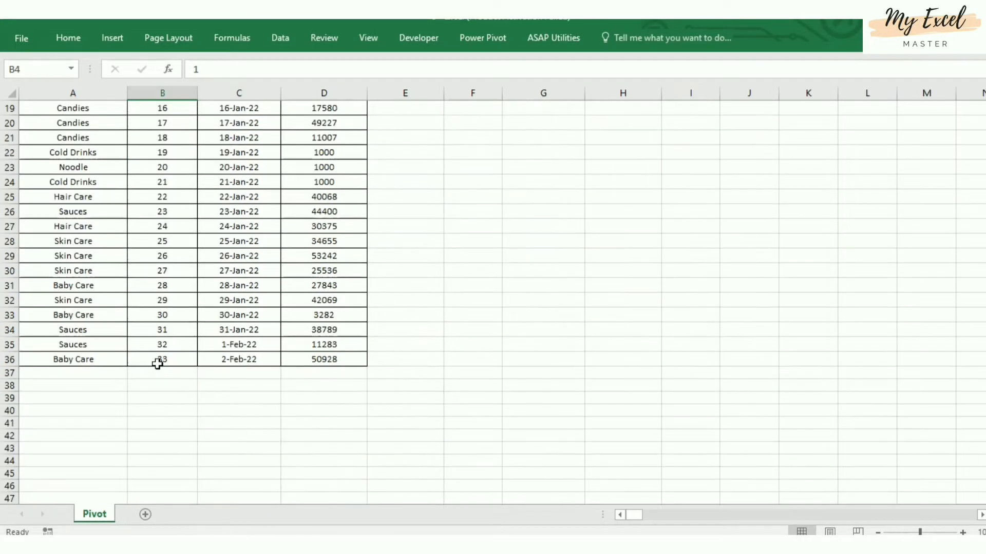
shift+click(157, 361)
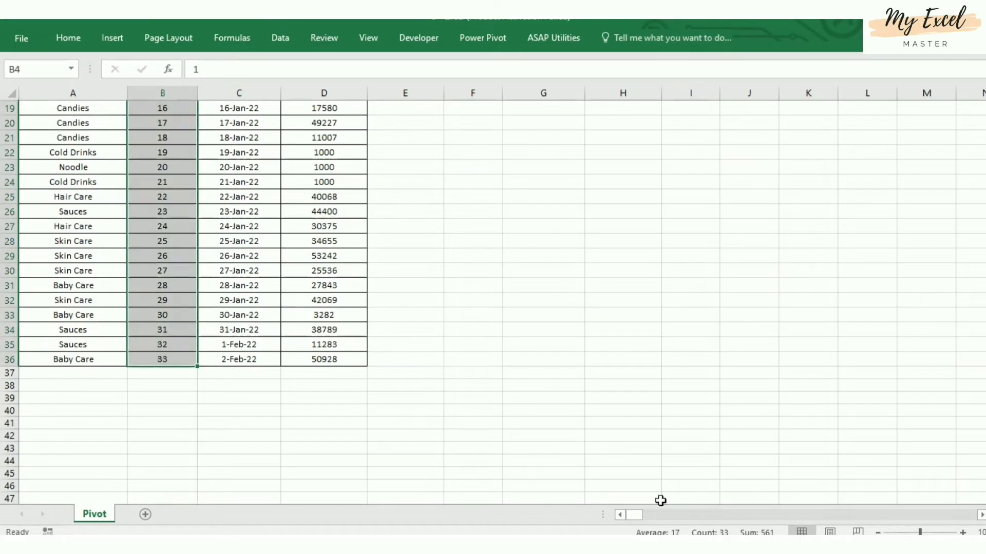
scroll(644, 410, up, 6)
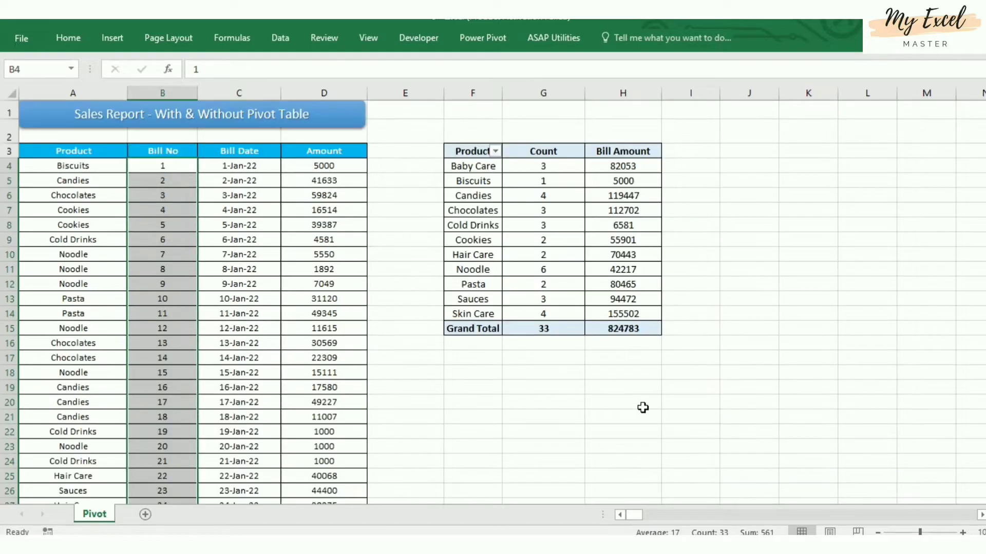
click(557, 329)
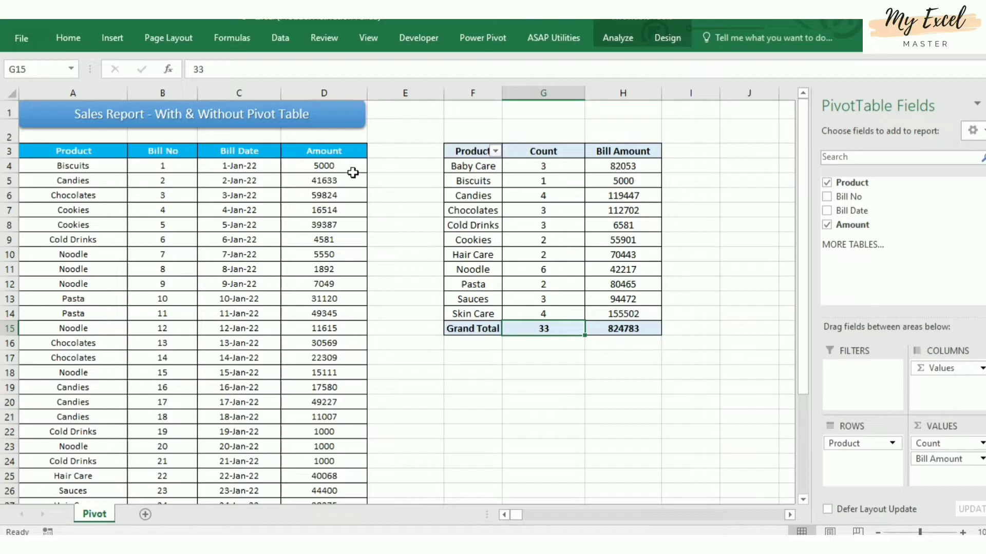
Compare the sum of the amounts in D4:D36 with the pivot table's grand total for Bill Amount
click(337, 165)
scroll(303, 238, down, 9)
shift+click(328, 224)
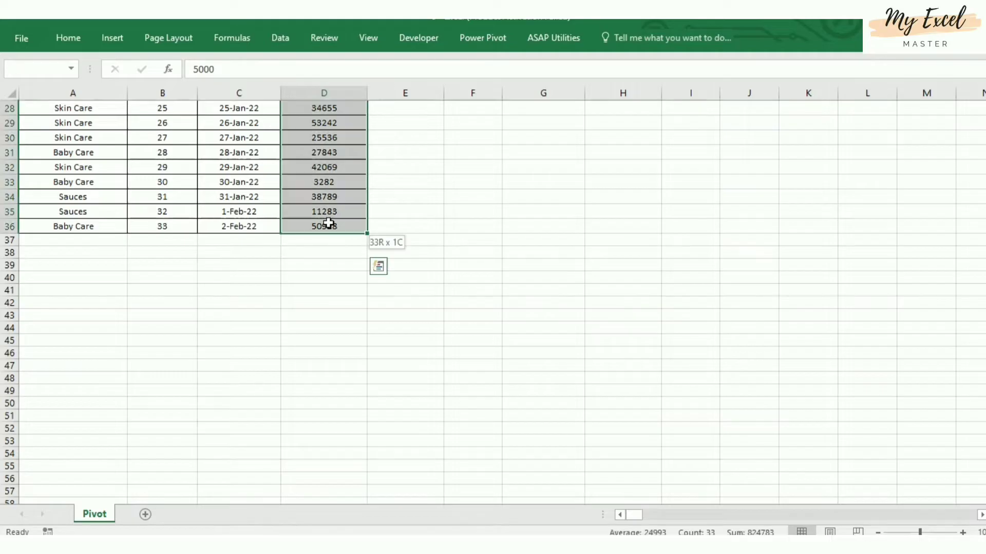
scroll(475, 265, up, 9)
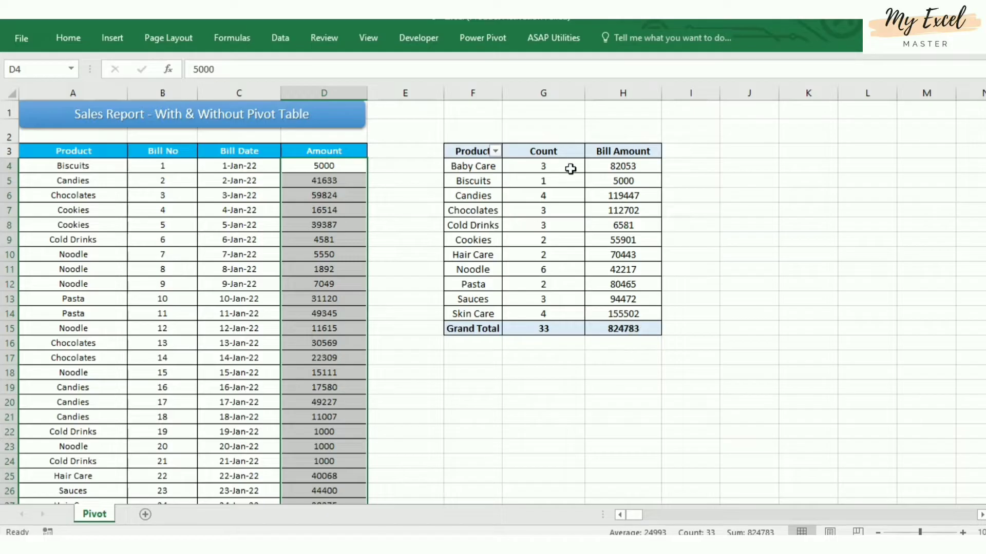
Format the pivot table's Bill Amount field as Number with a thousands separator and 0 decimal places
click(622, 195)
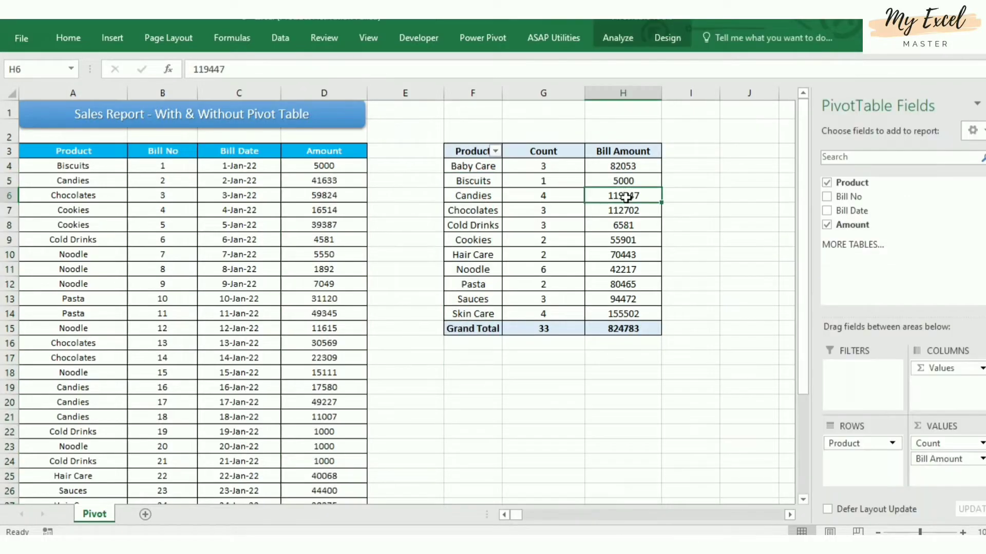
click(952, 462)
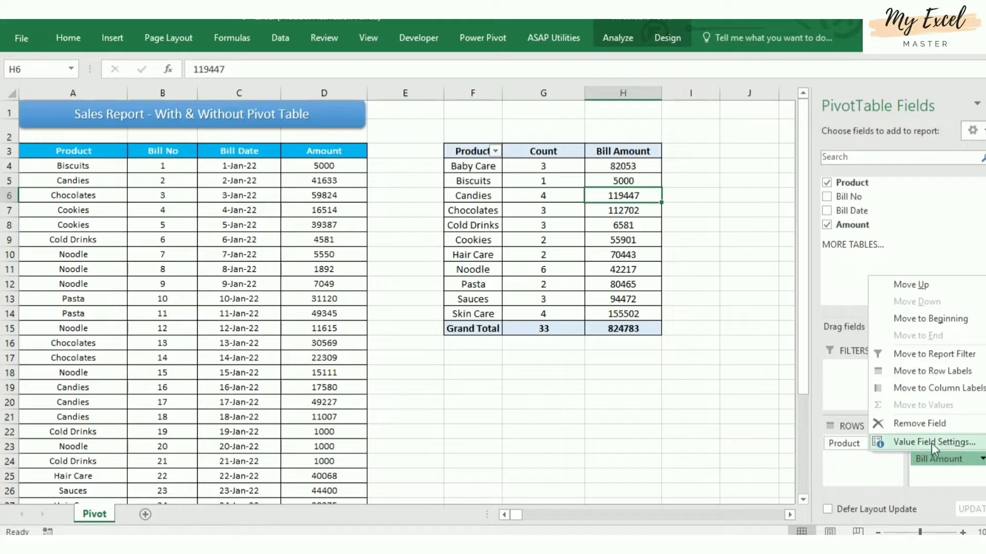
click(966, 444)
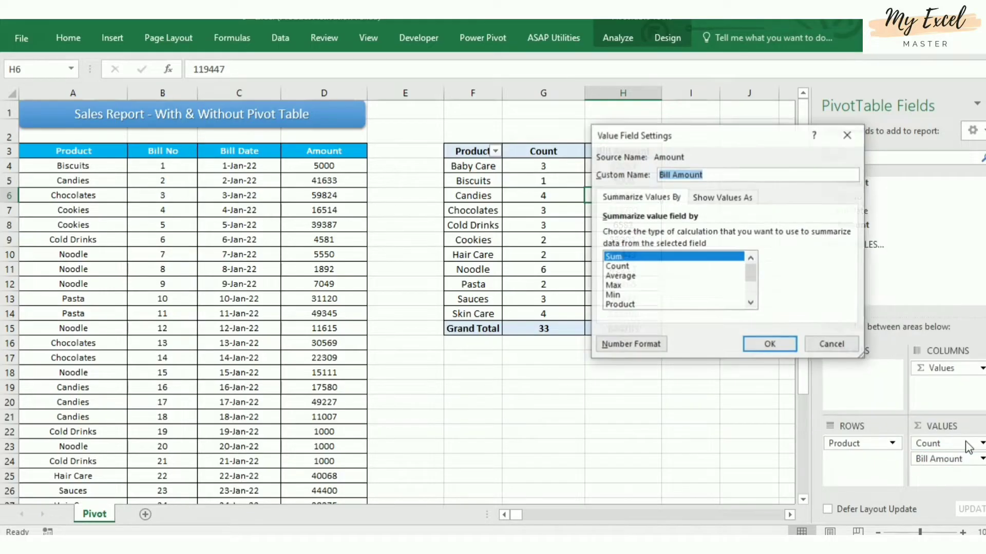
click(624, 346)
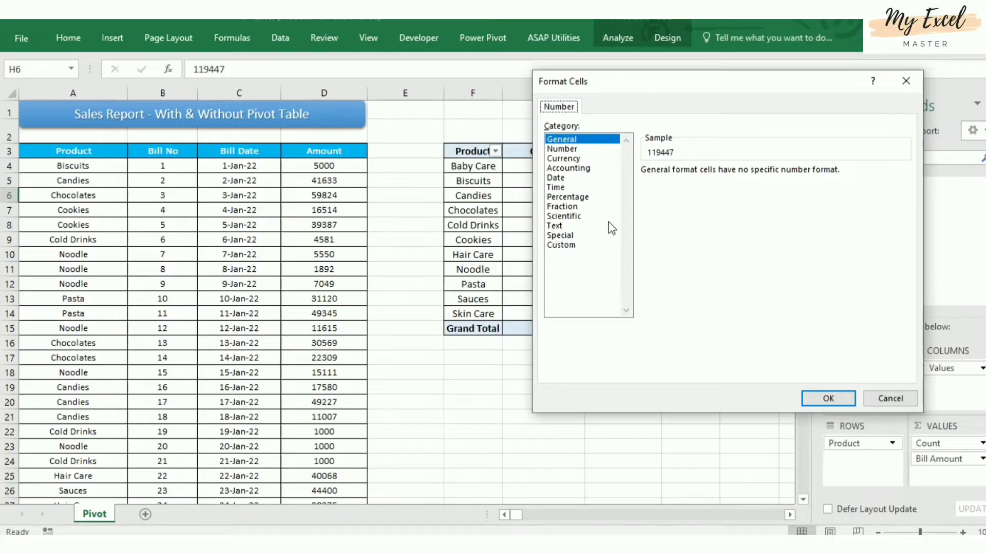
click(570, 150)
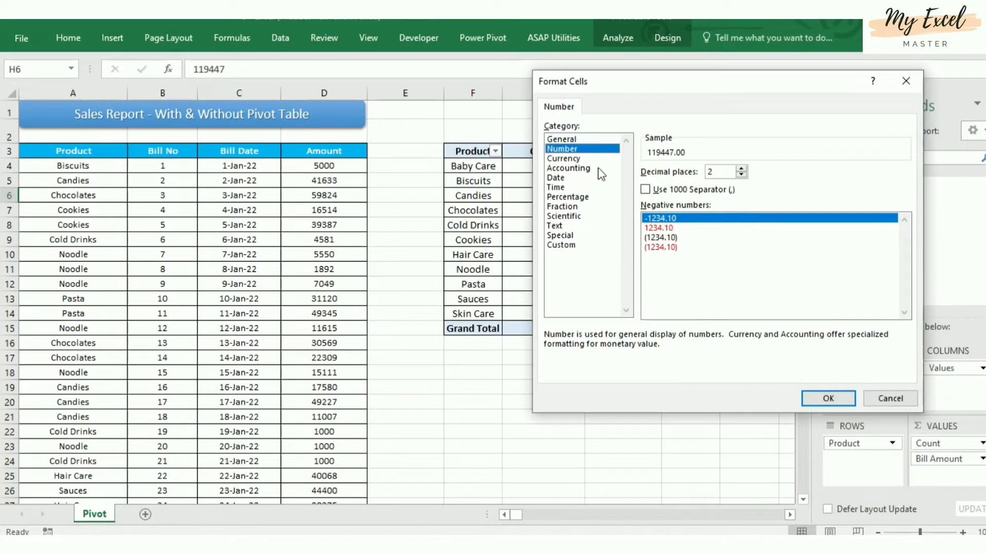
click(686, 191)
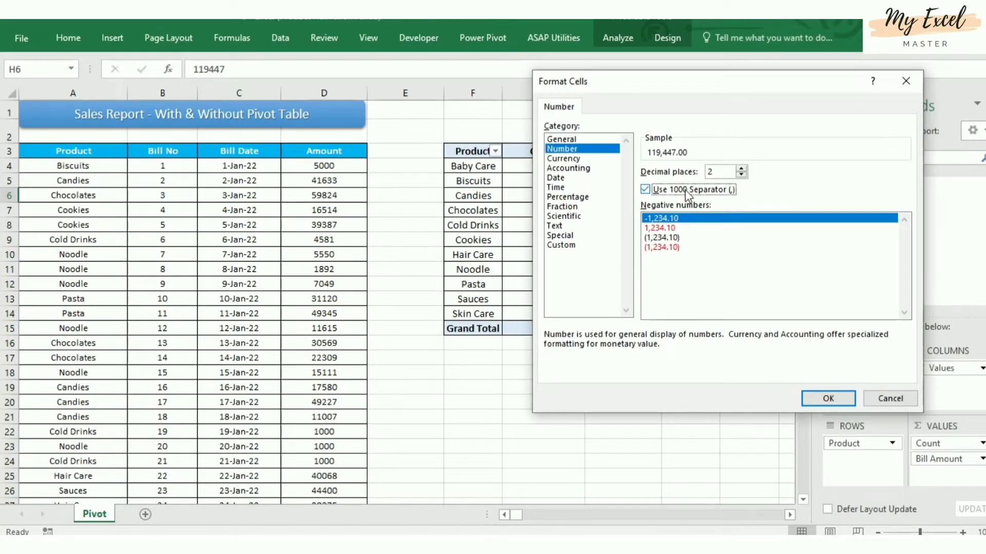
click(741, 175)
click(741, 175)
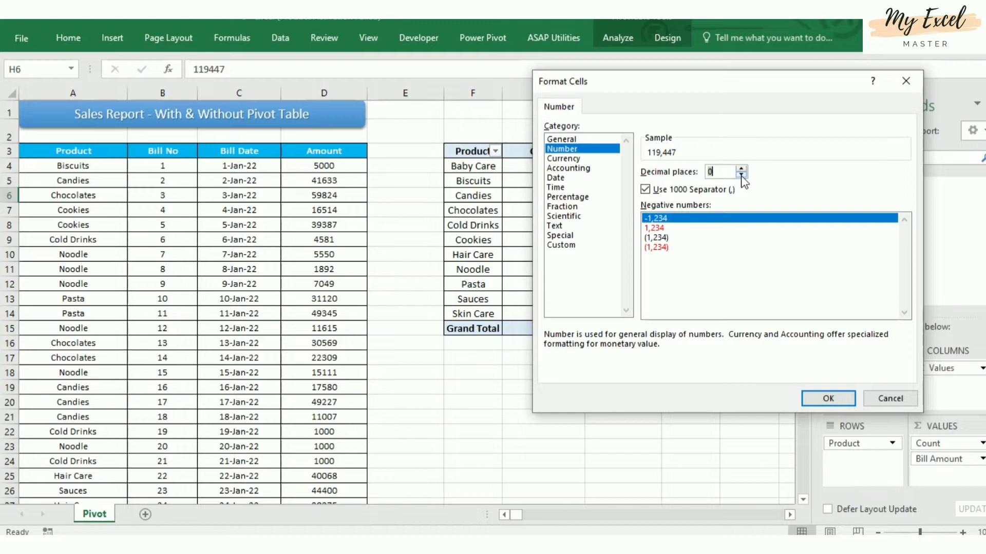
click(830, 400)
click(779, 346)
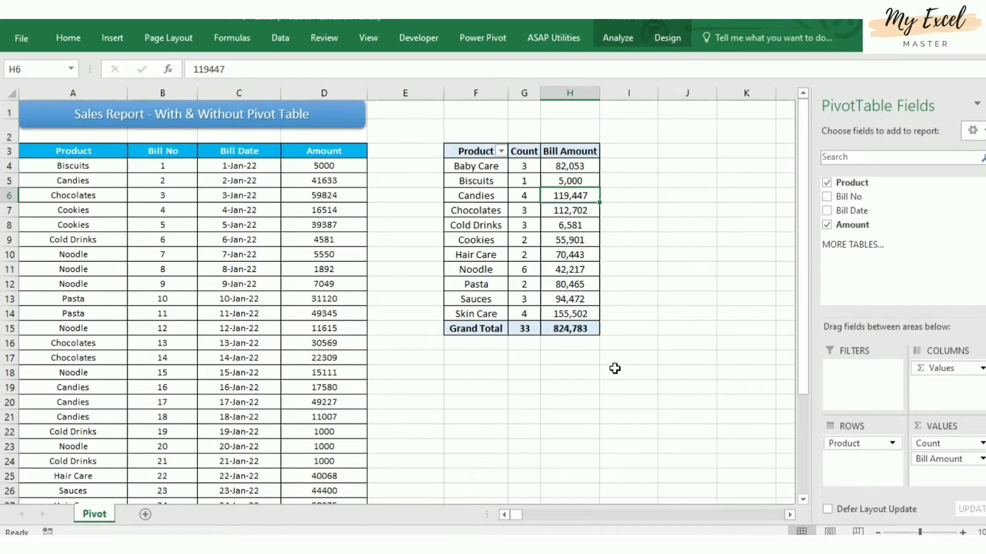
click(615, 368)
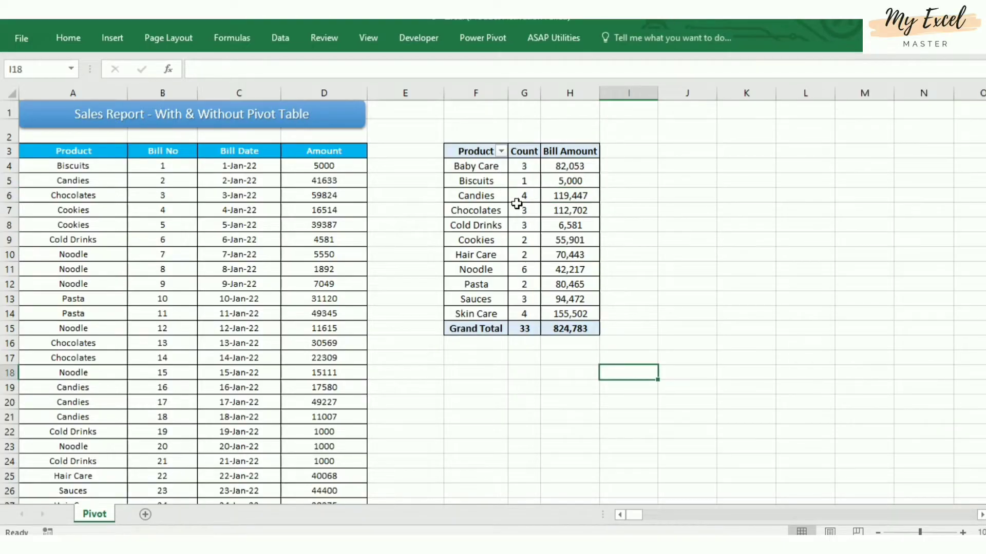
click(523, 225)
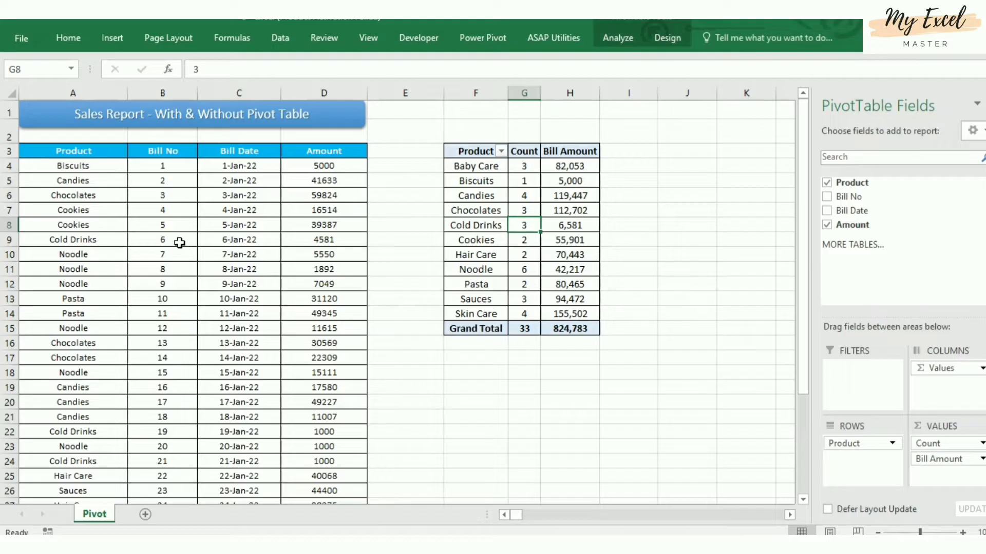
click(474, 298)
click(467, 359)
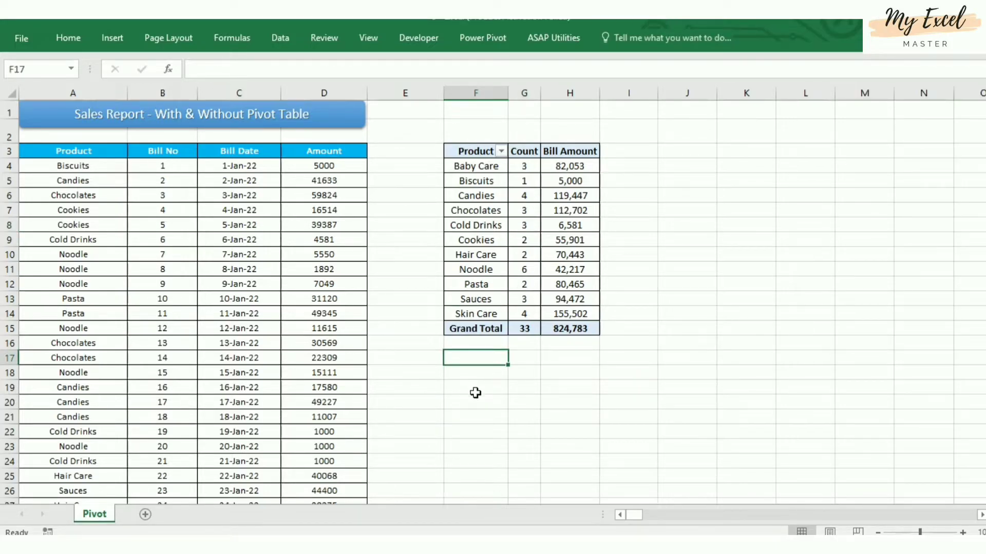
key(Down)
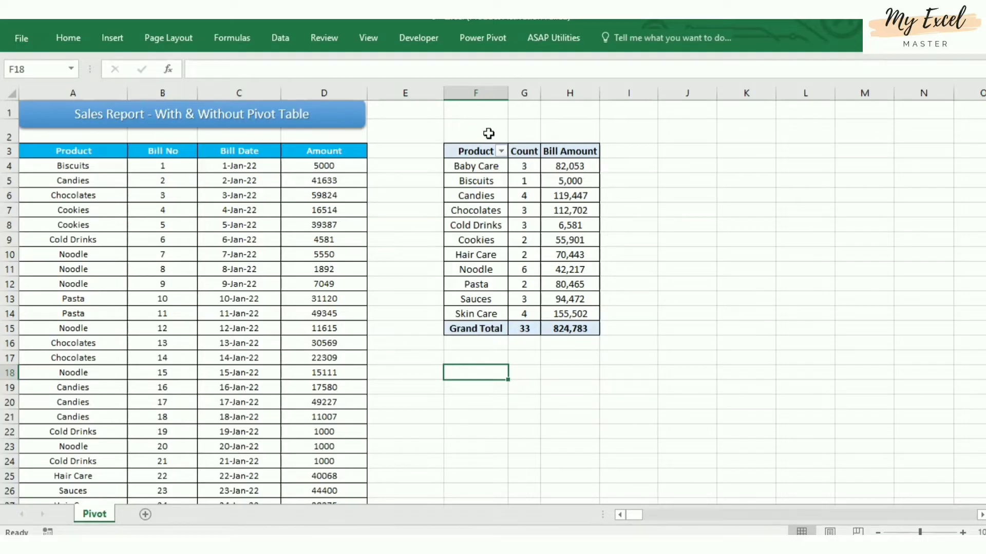
Copy the pivot table's header row F3:H3 to the cells starting at F19
drag(483, 154, 565, 151)
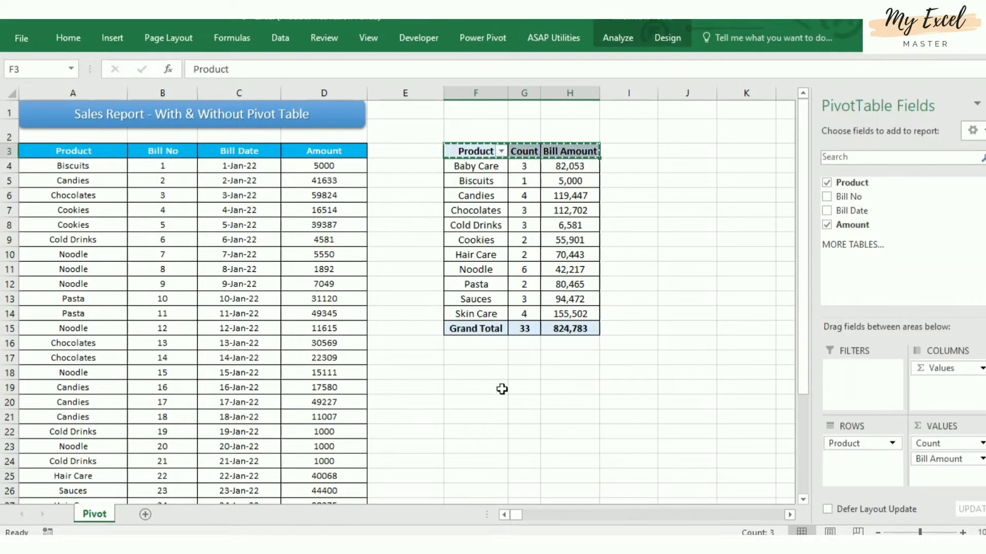
key(ctrl+c)
click(482, 385)
key(ctrl+v)
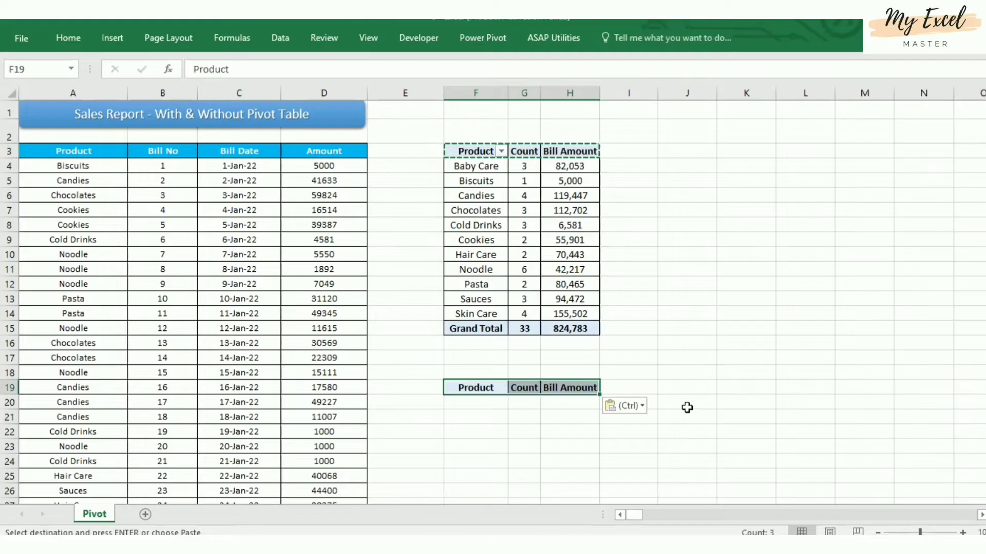
click(494, 406)
key(Escape)
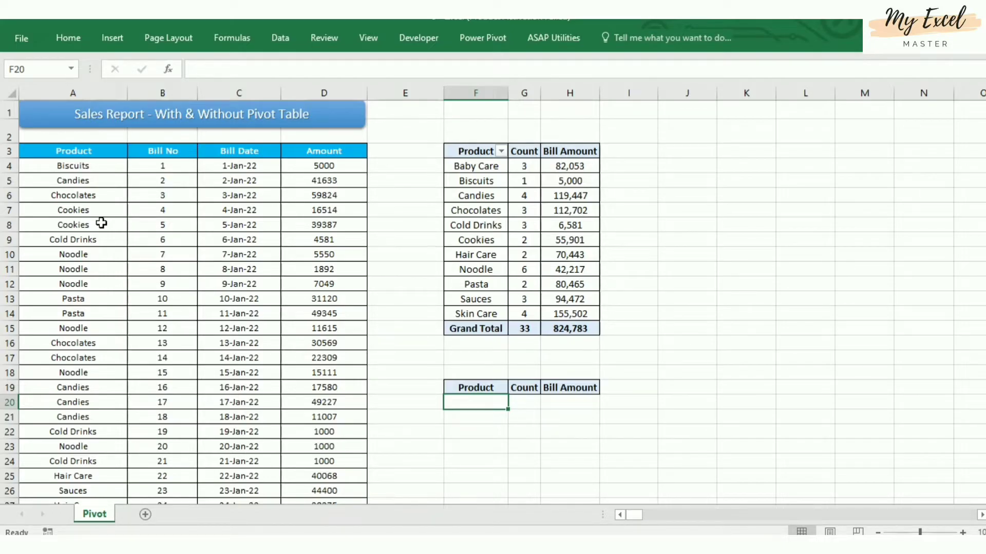
Copy the product names in A4:A36 to column K, starting at K3
click(99, 179)
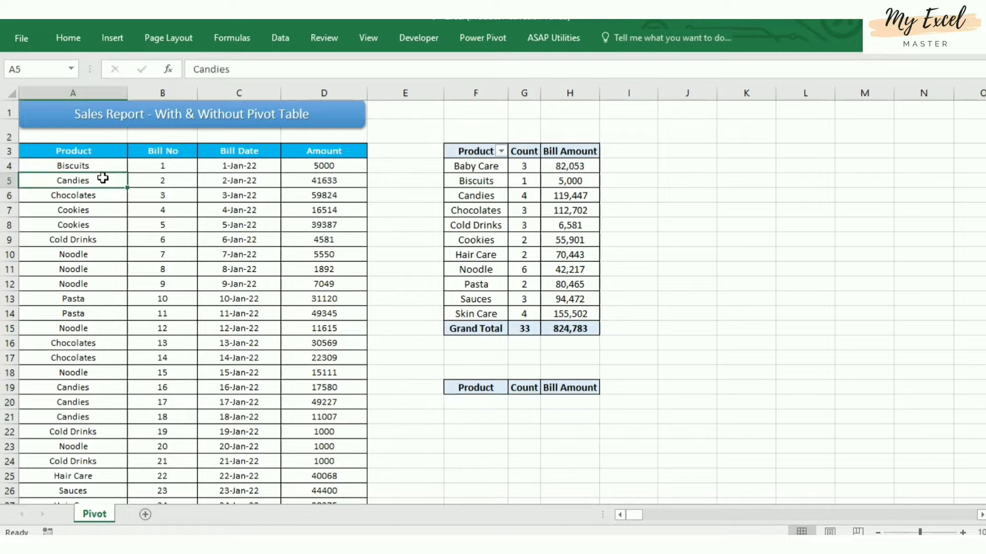
key(ctrl+Up)
key(Down)
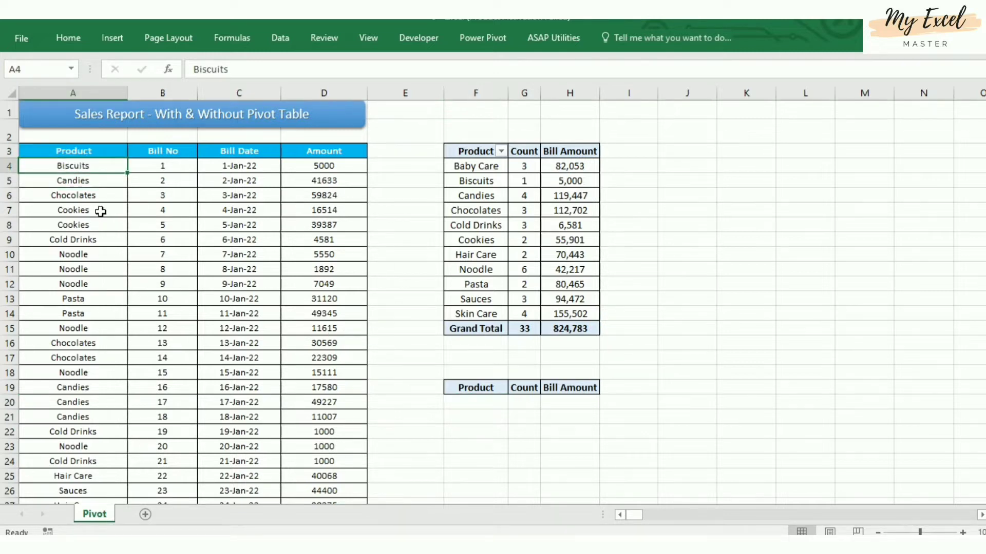
key(ctrl+shift+Down)
key(ctrl+c)
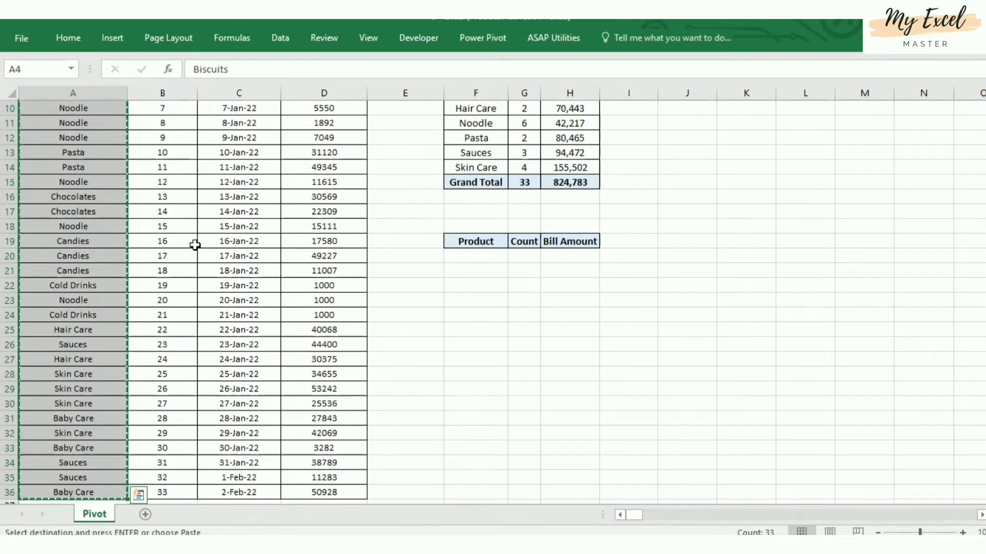
scroll(277, 282, up, 3)
click(755, 153)
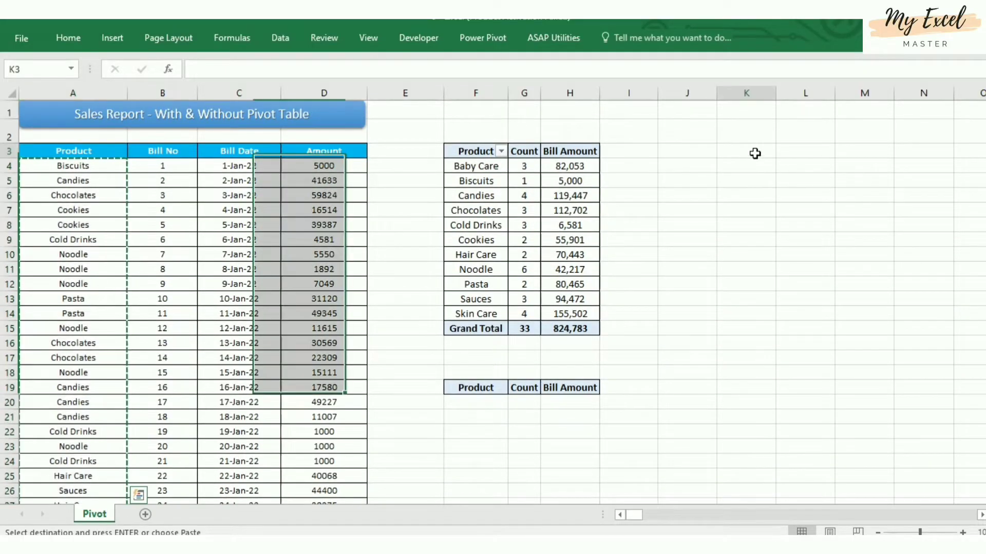
key(Return)
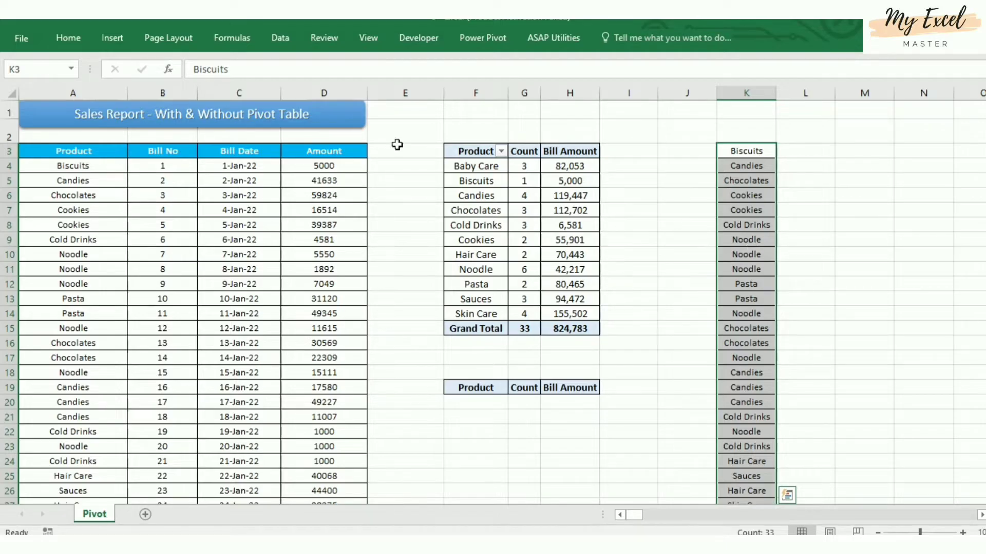
Remove the duplicates from the product list in column K, treating the data as having no headers
click(49, 39)
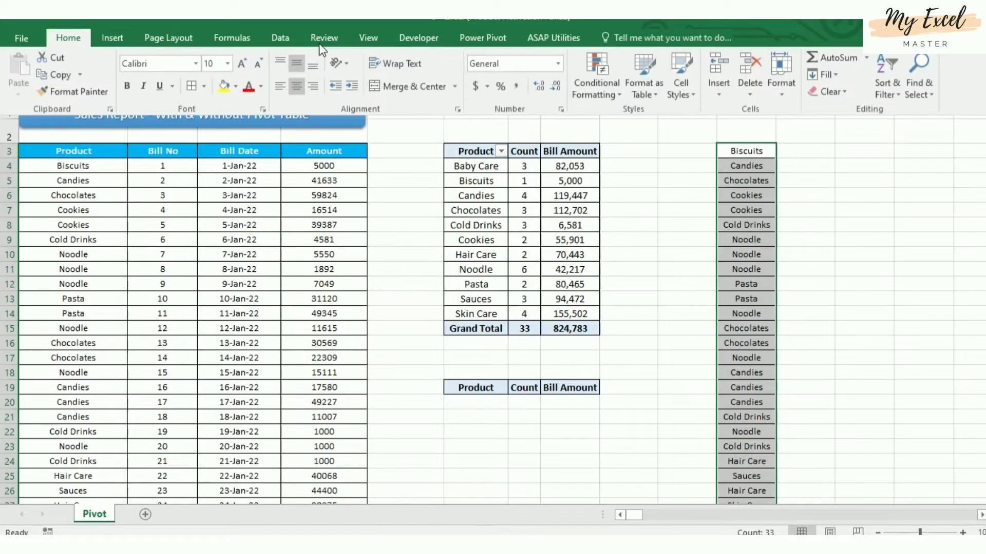
click(281, 45)
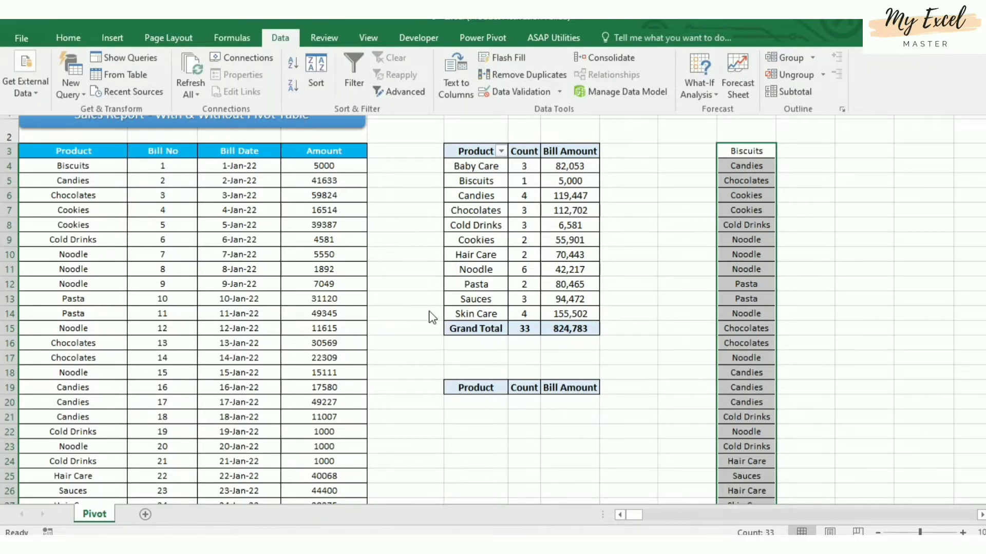
click(558, 78)
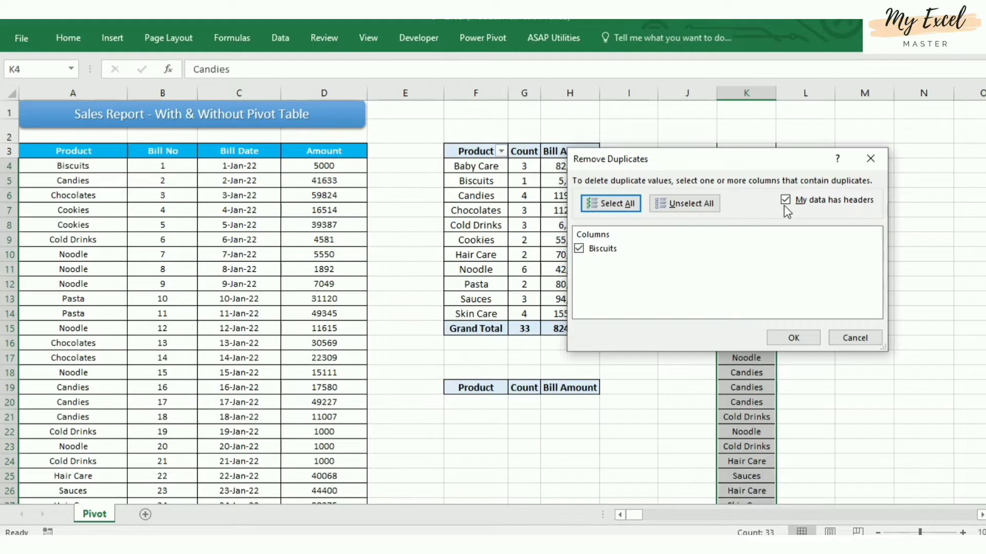
drag(801, 160, 544, 141)
click(529, 182)
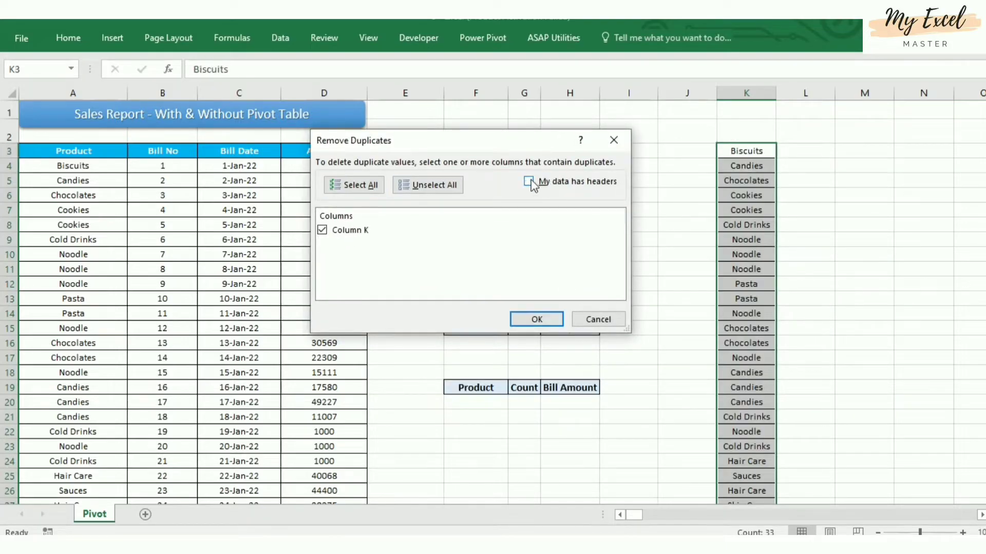
click(536, 319)
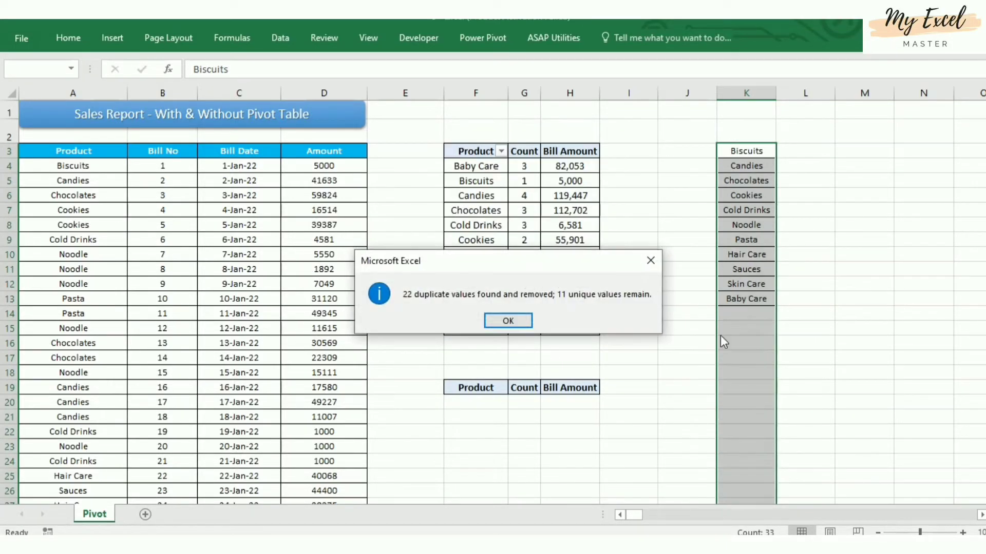
click(513, 321)
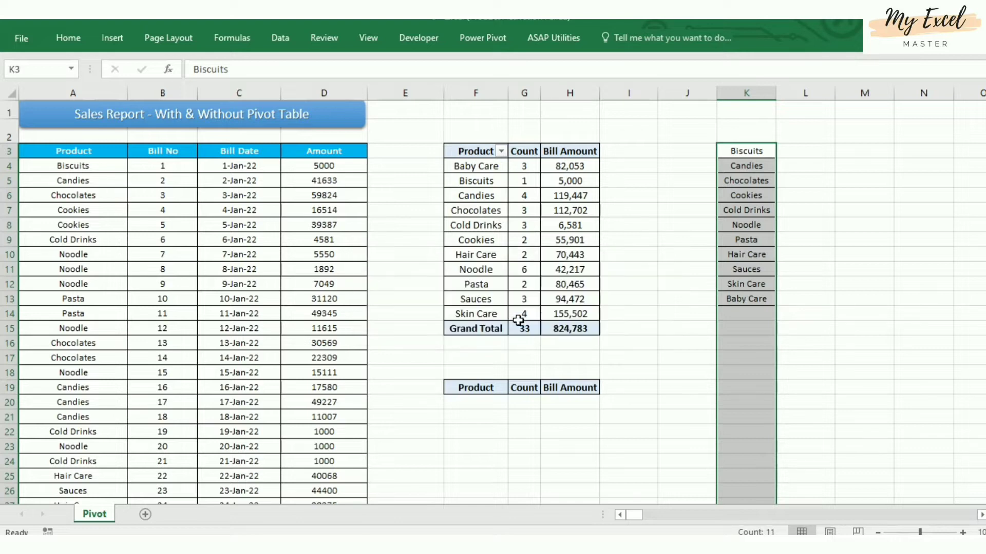
Move the list of unique products from K3:K13 to J4:J14
click(768, 335)
drag(748, 150, 759, 298)
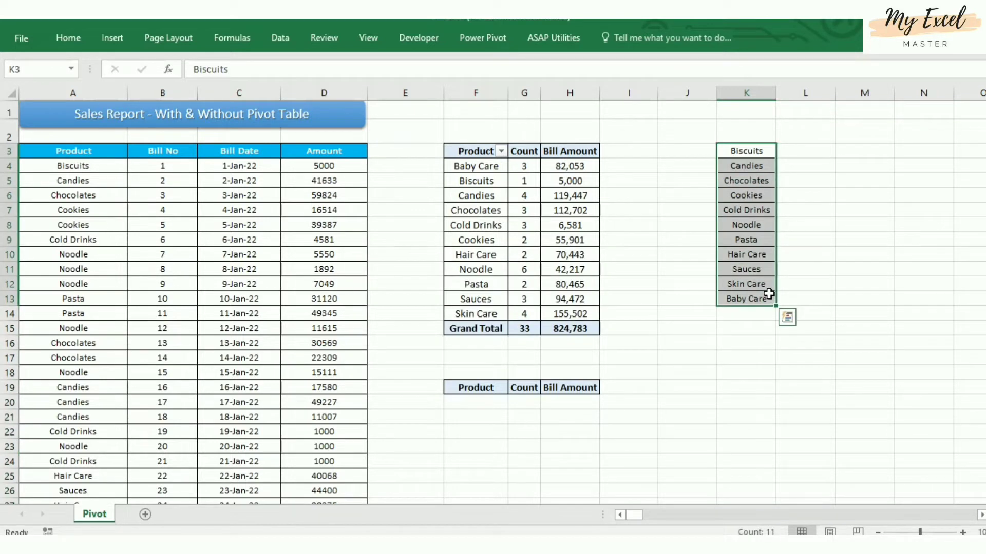
key(ctrl+c)
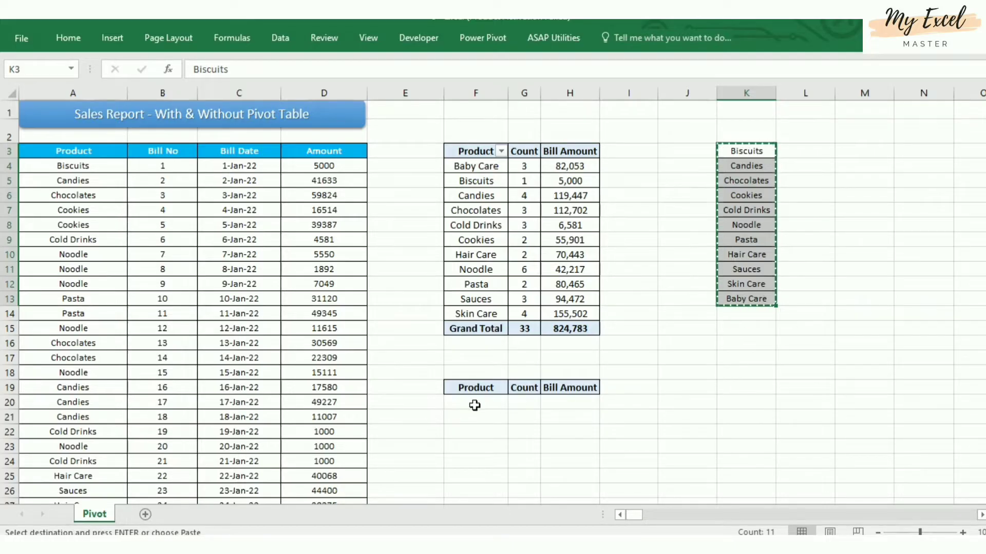
key(Escape)
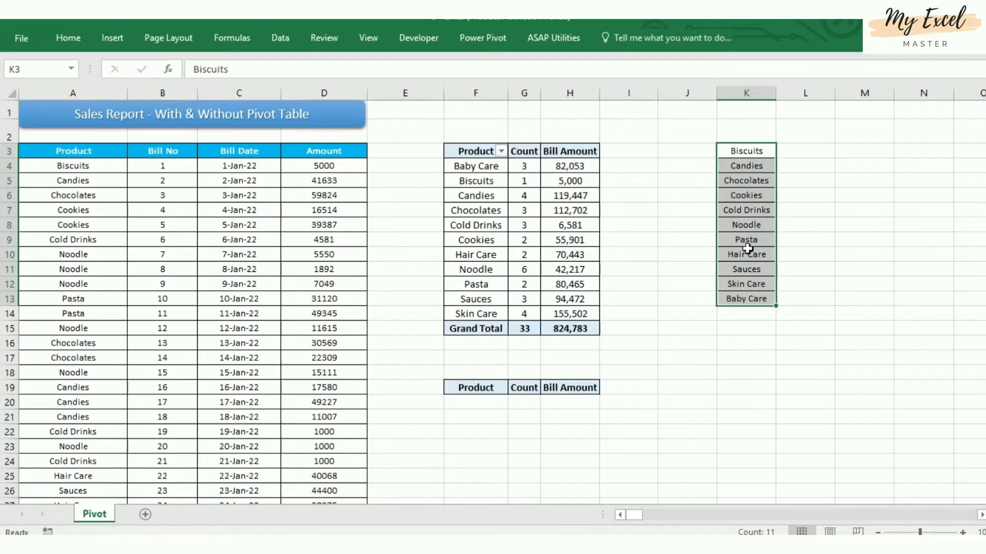
key(ctrl+c)
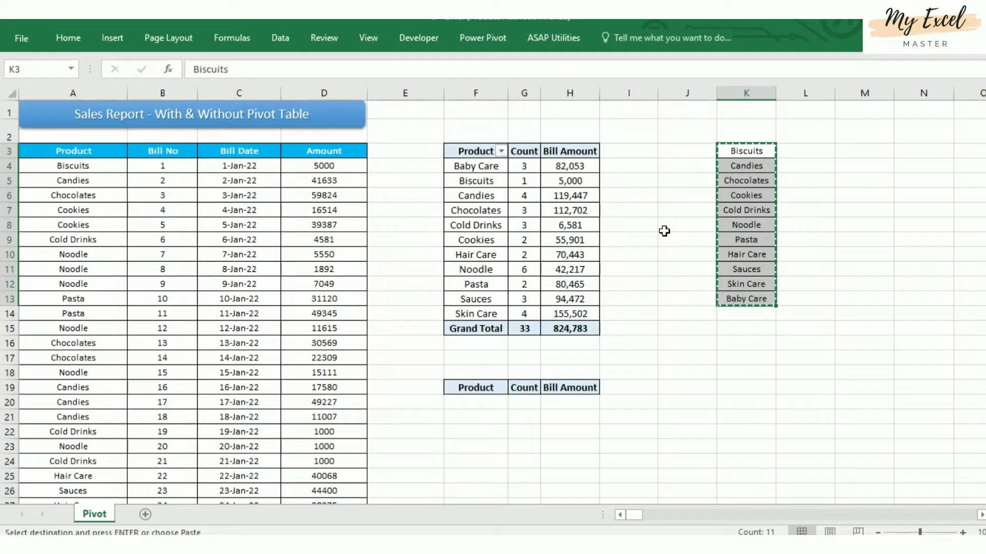
click(671, 151)
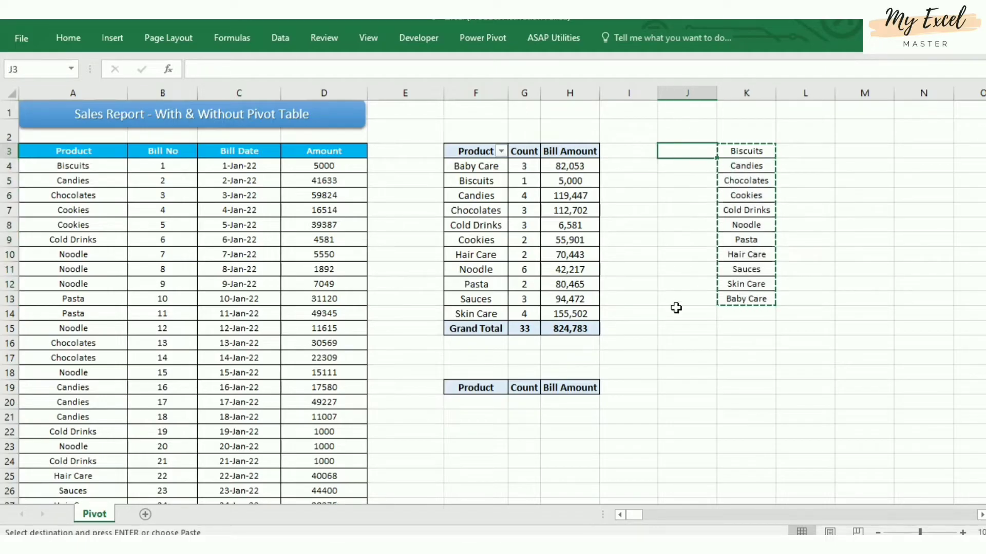
key(ctrl+v)
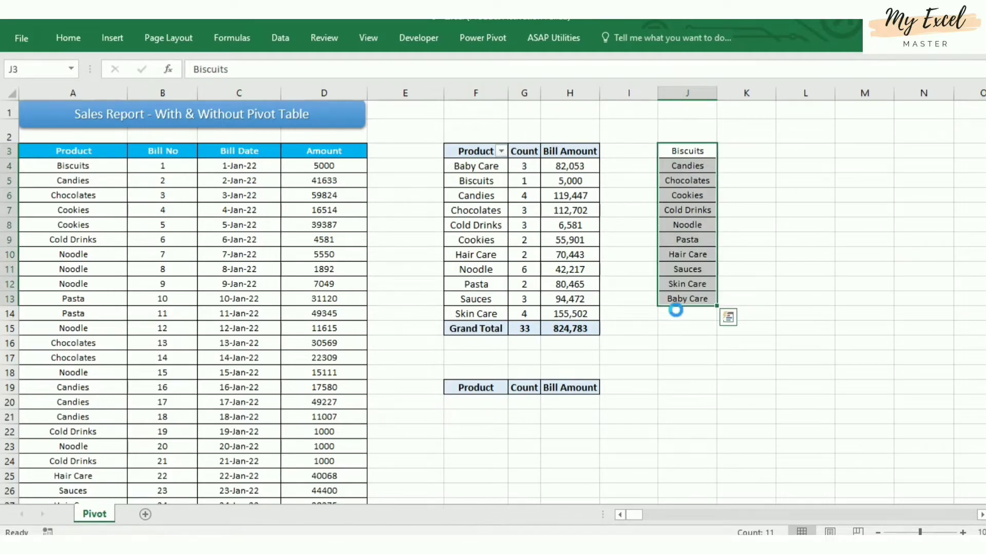
drag(676, 308, 676, 311)
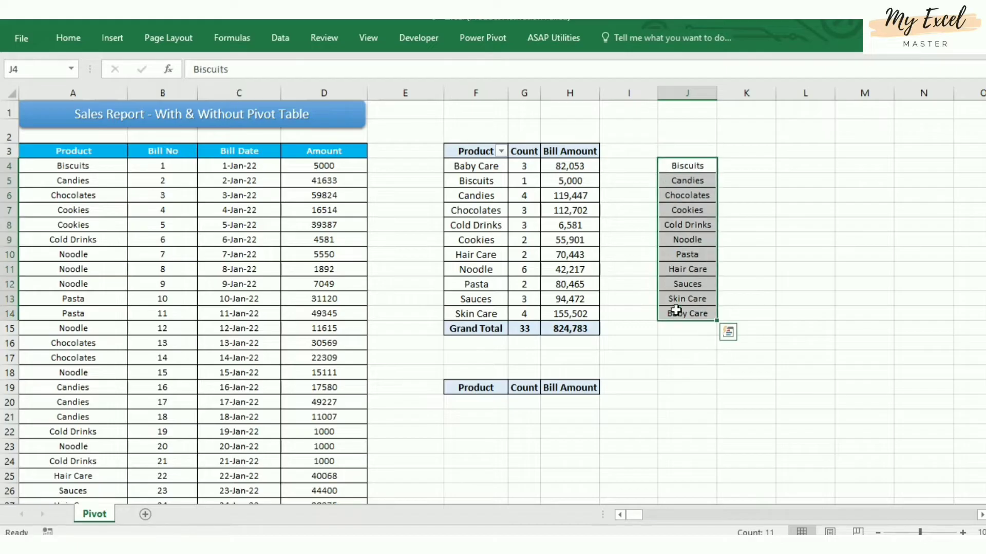
Move the Product, Count and Bill Amount headers from F19:H19 to J3:L3, above the unique product list
drag(477, 388, 567, 392)
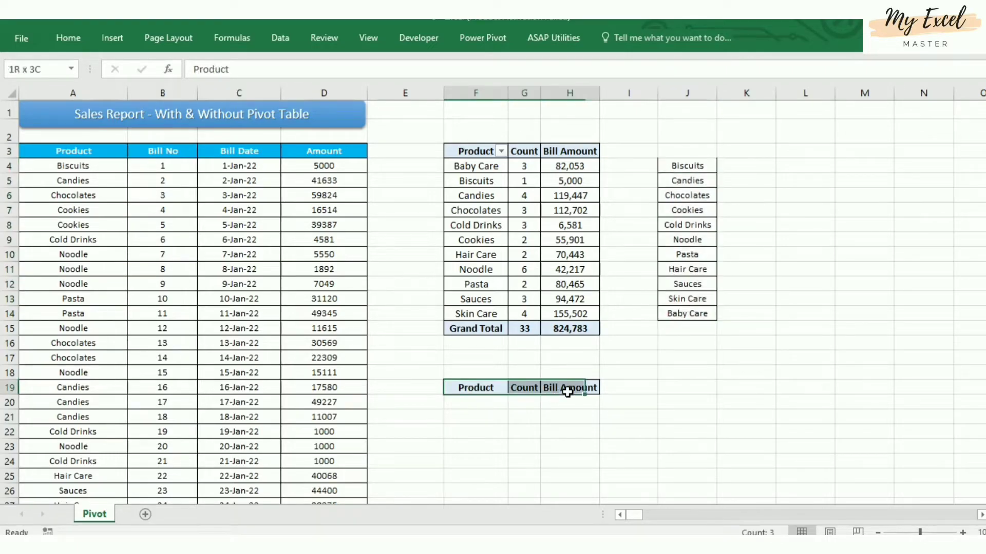
key(ctrl+x)
click(671, 150)
key(ctrl+v)
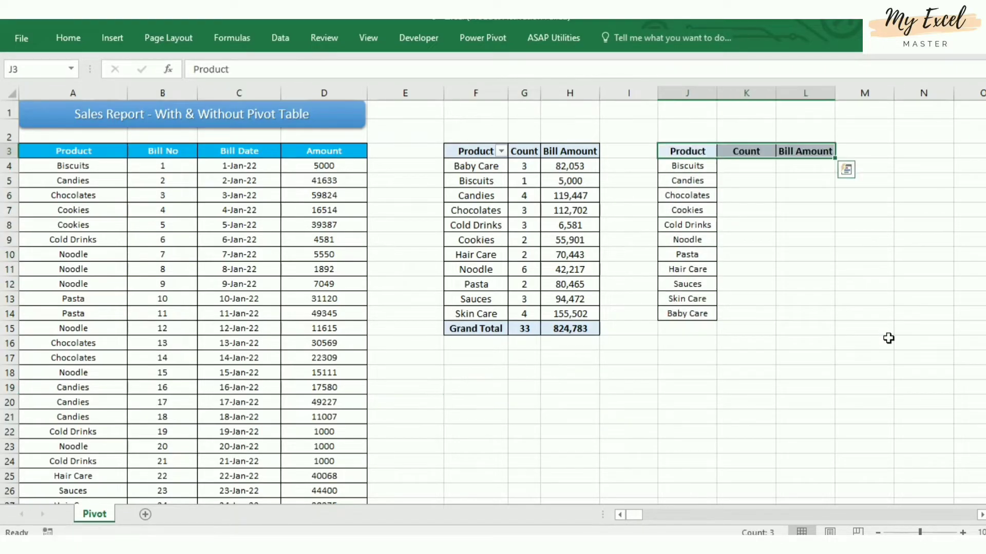
Copy the Grand Total label from F15 to J15, below the unique product list
click(804, 370)
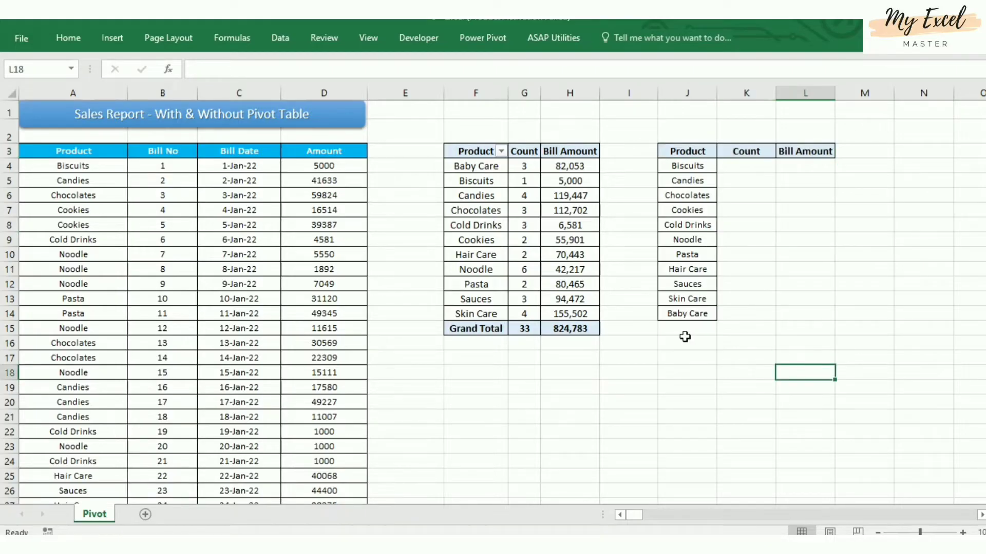
click(734, 168)
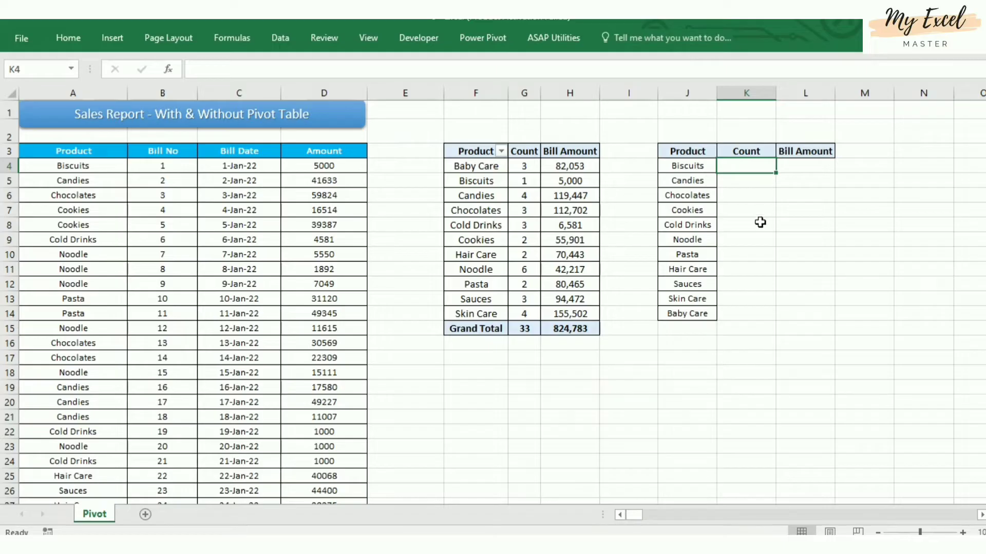
click(470, 330)
key(ctrl+c)
click(683, 328)
key(Return)
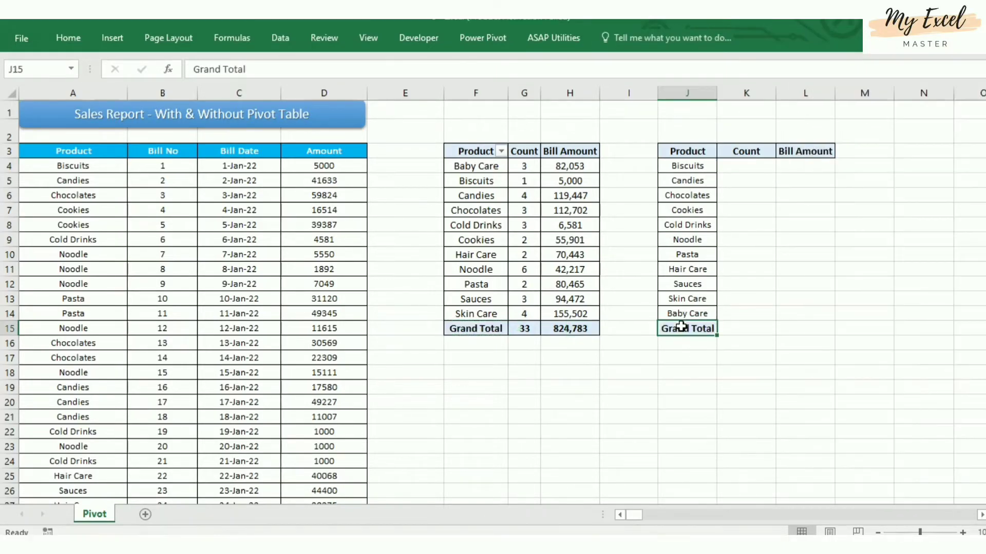
Enter =COUNTIF(A3:A36,J4) in K4 to count the bills for Biscuits
click(735, 167)
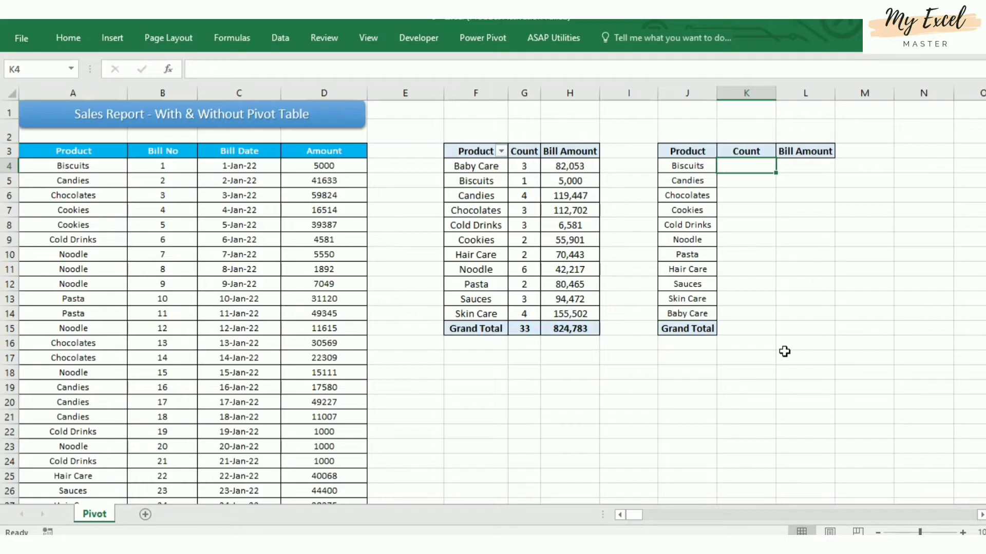
text(=)
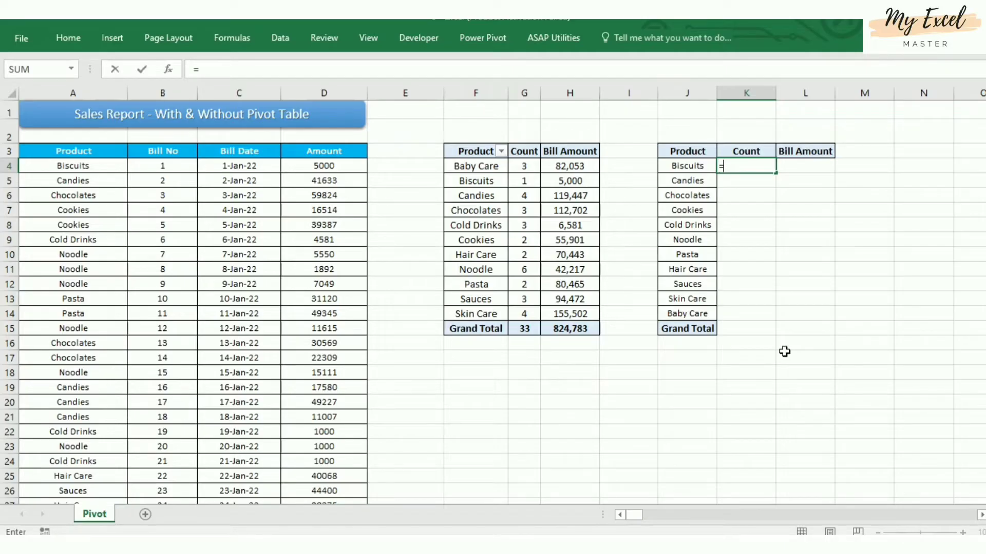
text(cou)
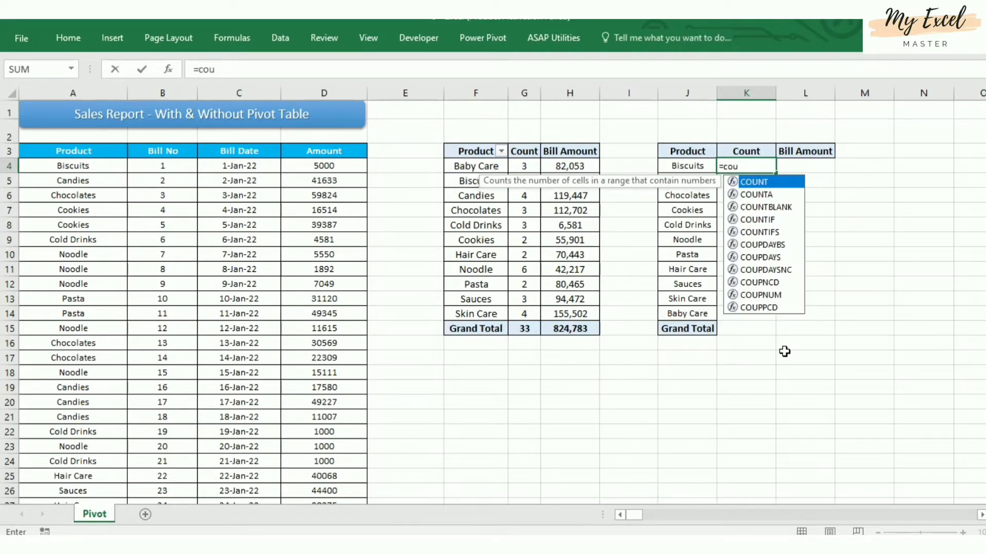
text(ntif)
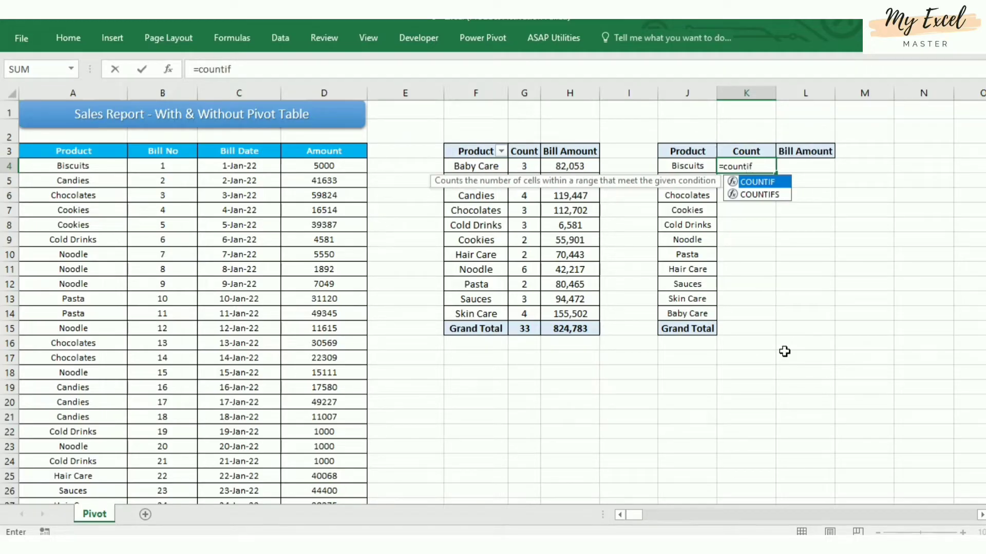
text(()
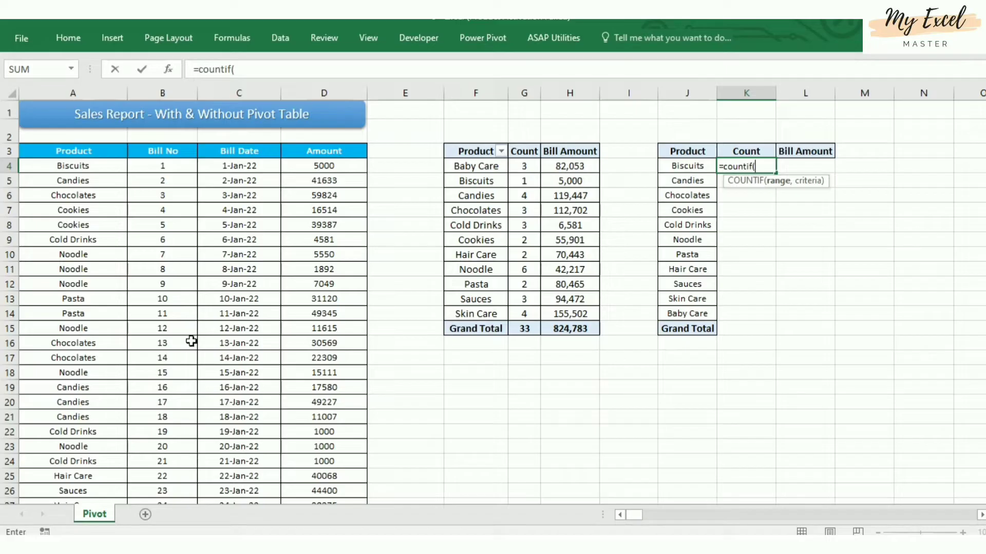
click(72, 151)
scroll(81, 292, down, 6)
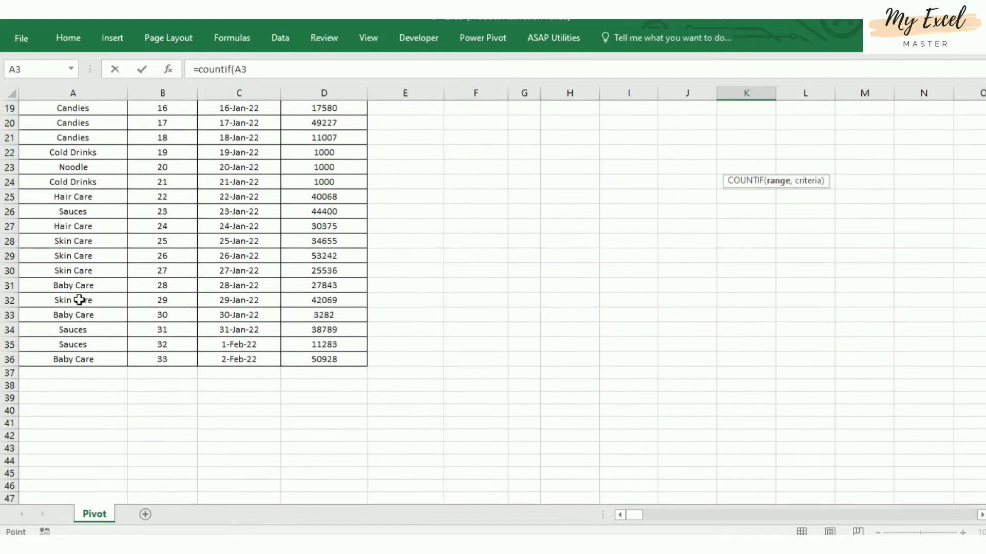
shift+click(84, 359)
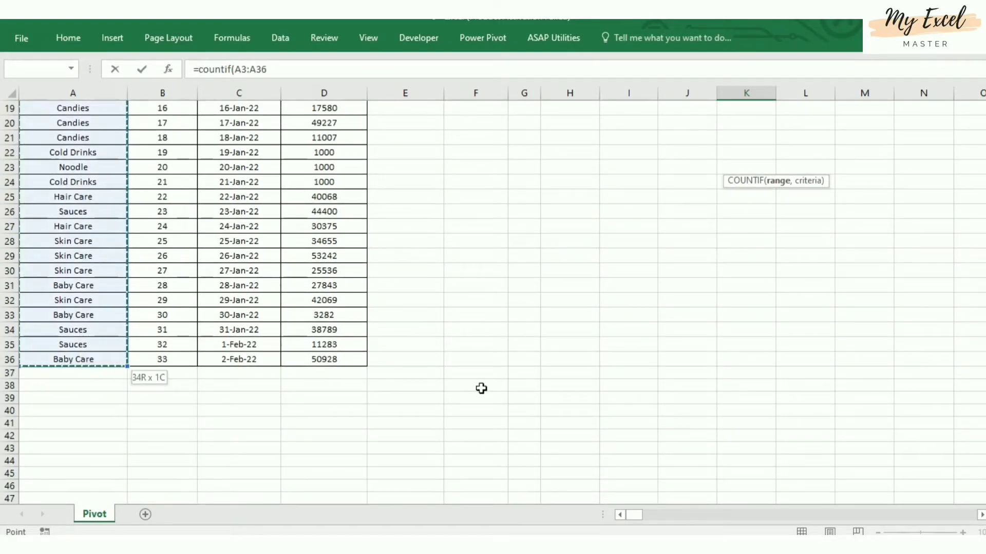
scroll(494, 387, up, 6)
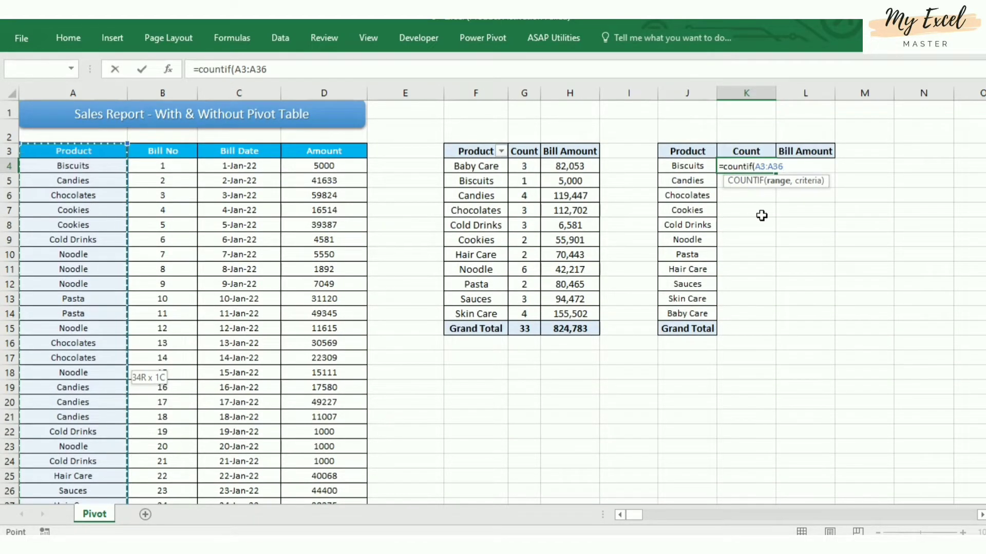
text(,)
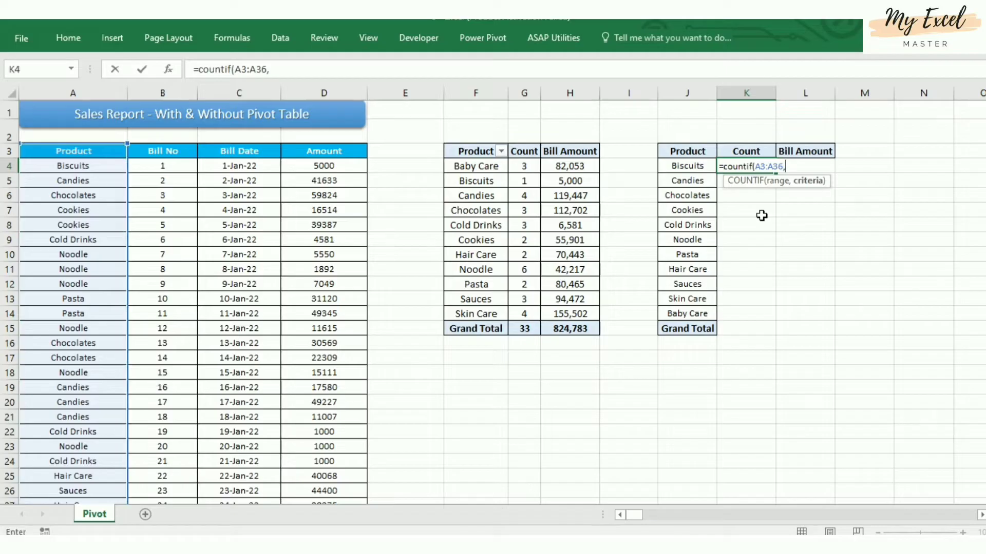
click(701, 167)
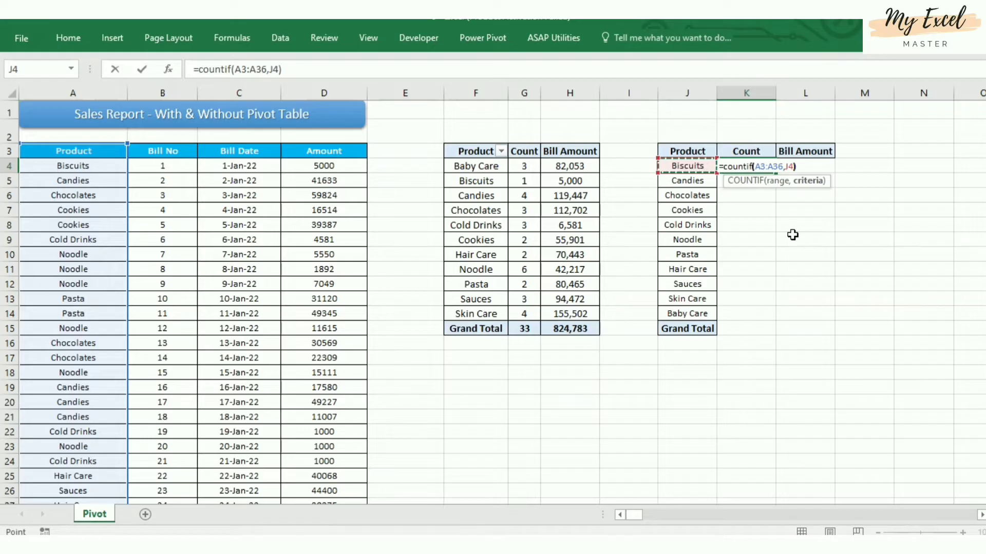
text())
key(Return)
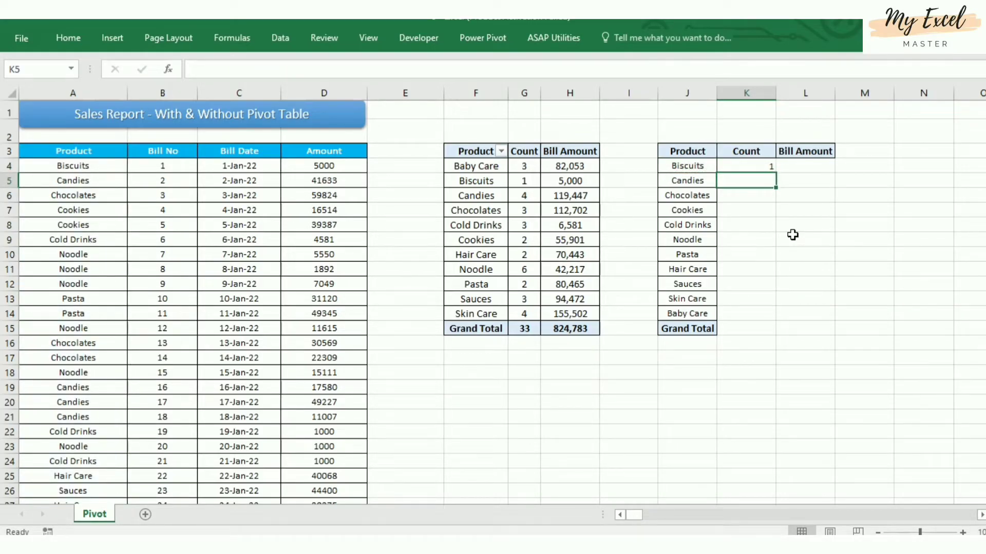
Fill the COUNTIF formula from K4 down to K14 and check the references in the copied formulas
key(Up)
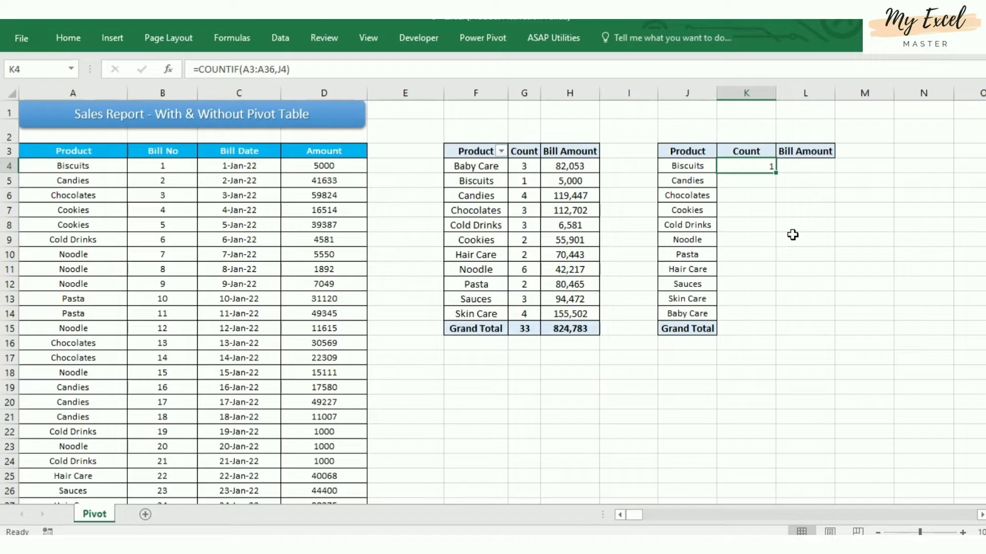
drag(774, 173, 763, 315)
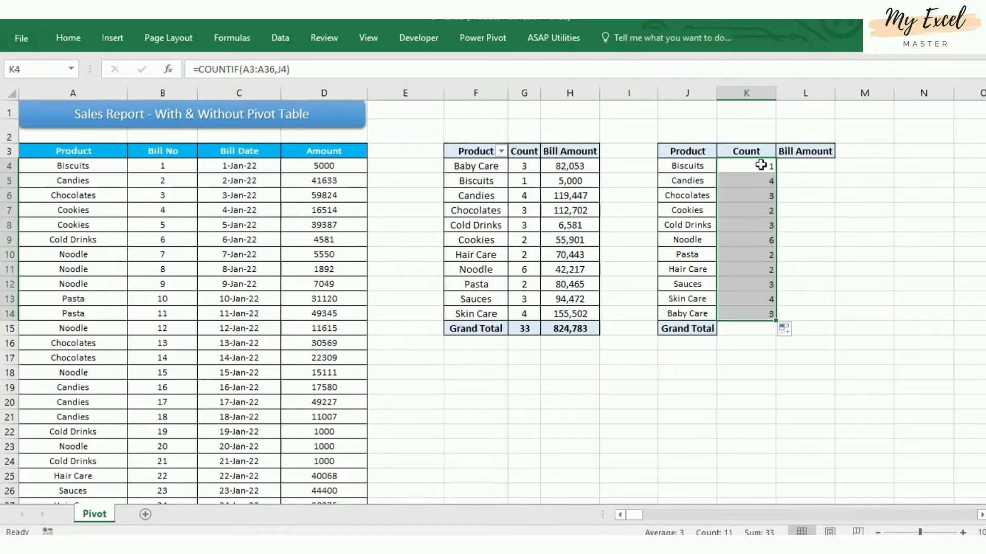
click(759, 165)
click(761, 183)
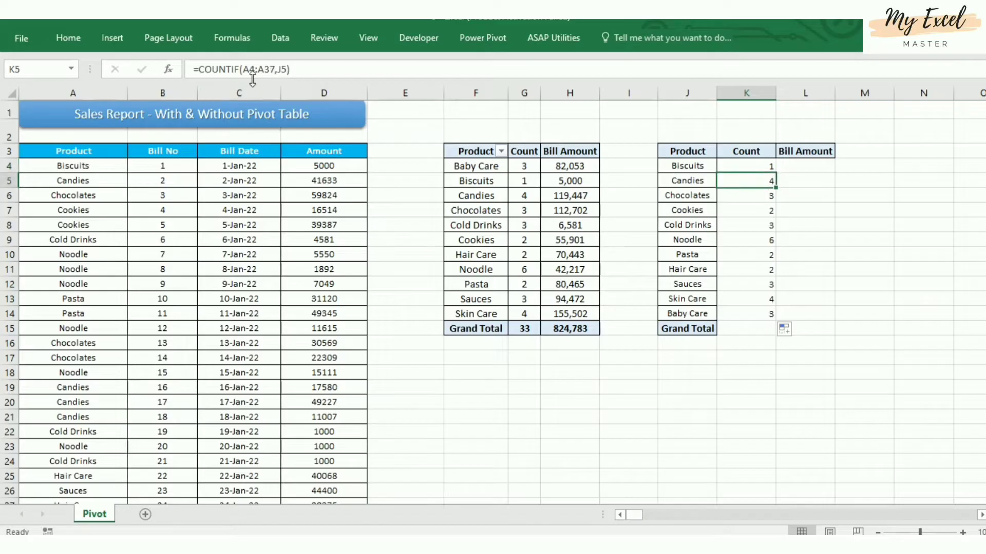
click(761, 206)
click(774, 261)
click(763, 313)
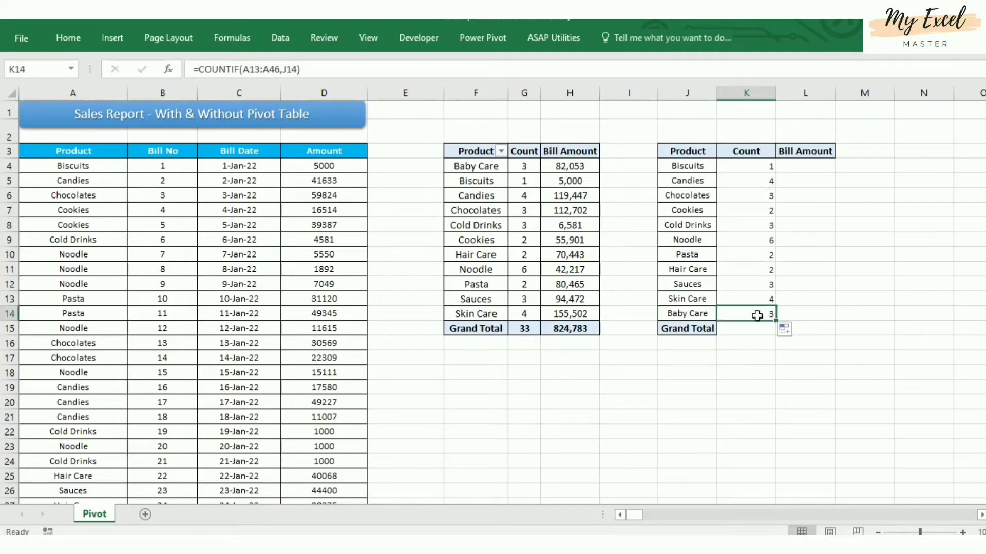
Make the COUNTIF range in K4 absolute so the formula reads =COUNTIF($A$3:$A$36,J4)
click(752, 165)
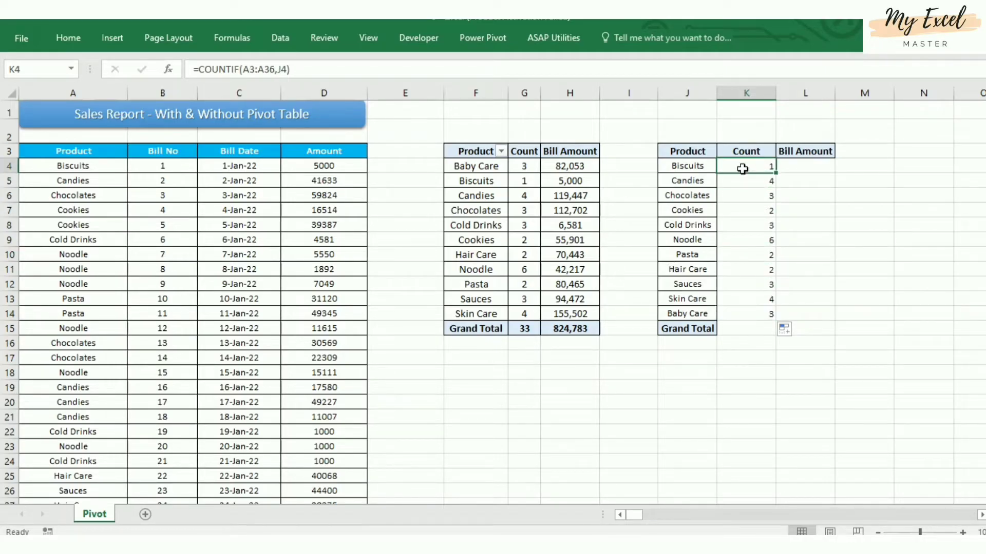
click(248, 71)
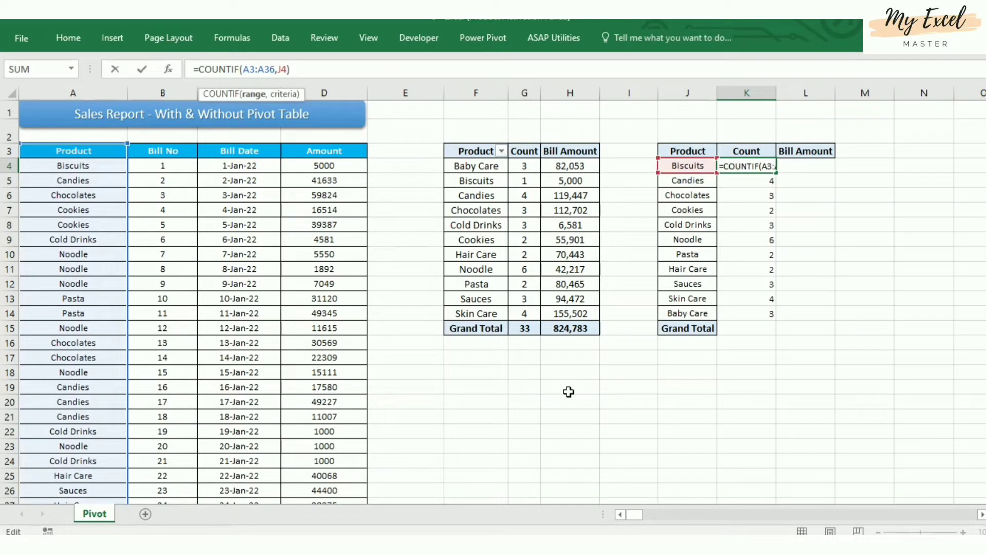
text($A$3:)
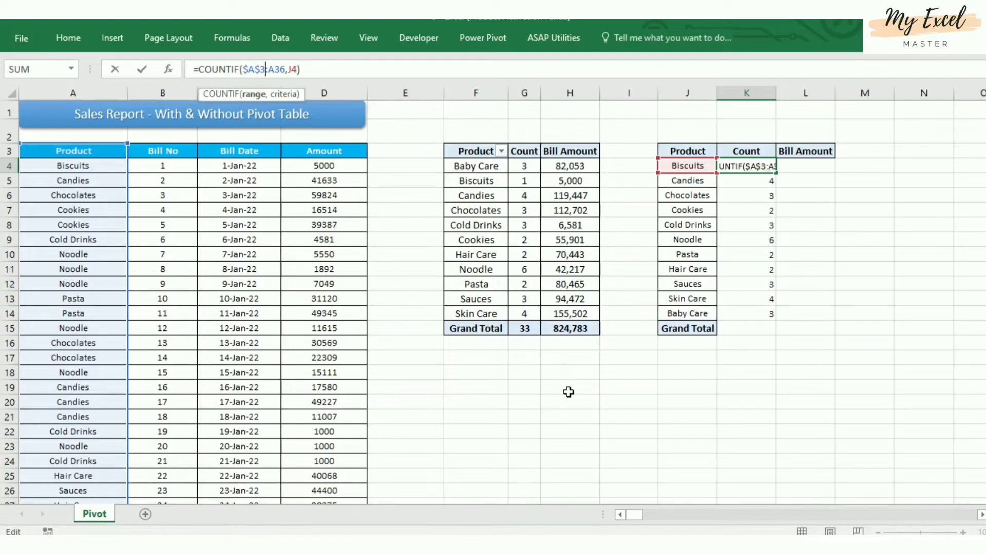
text($)
key(Right)
text($)
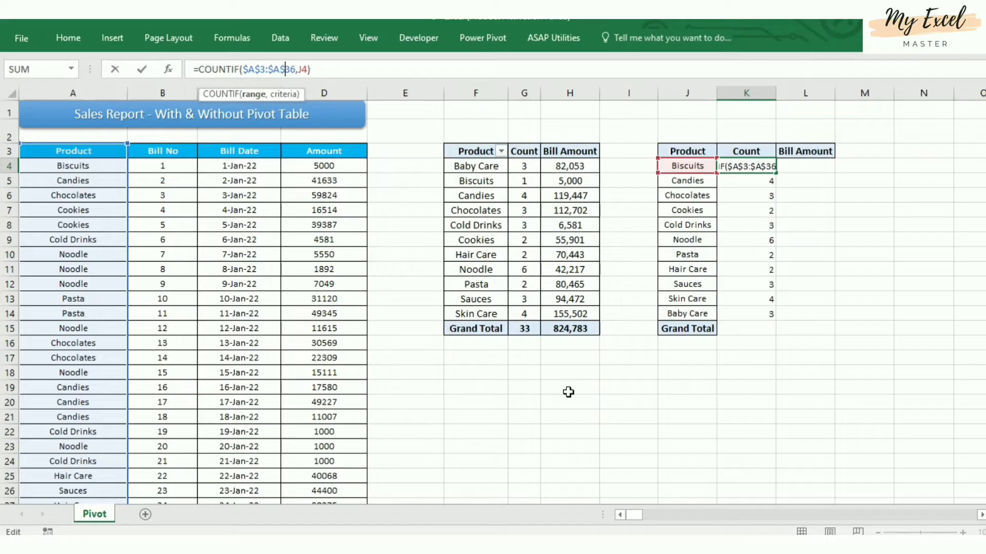
key(ctrl+Return)
key(Return)
key(Up)
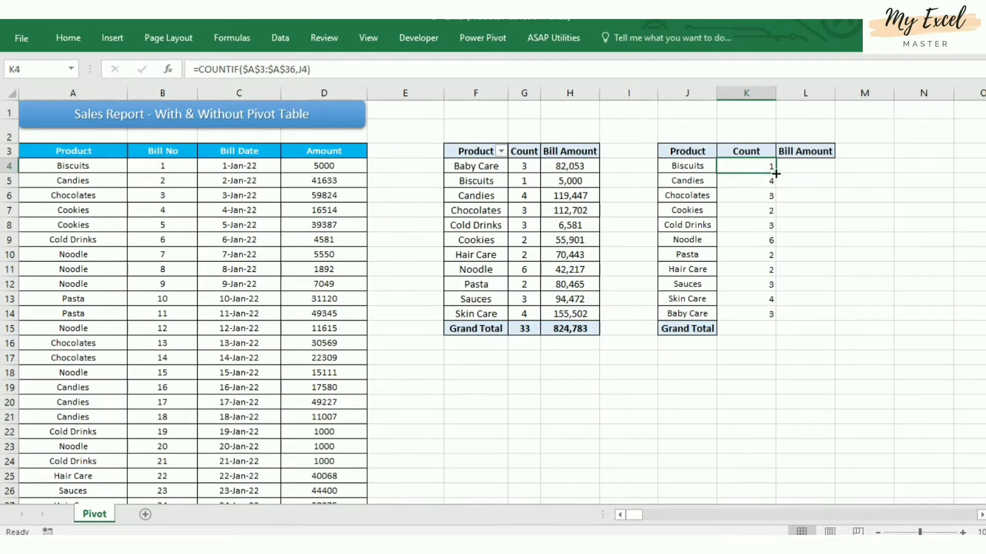
Fill the absolute-range COUNTIF formula from K4 down to K14 and inspect the range in several copied formulas
drag(775, 174, 778, 318)
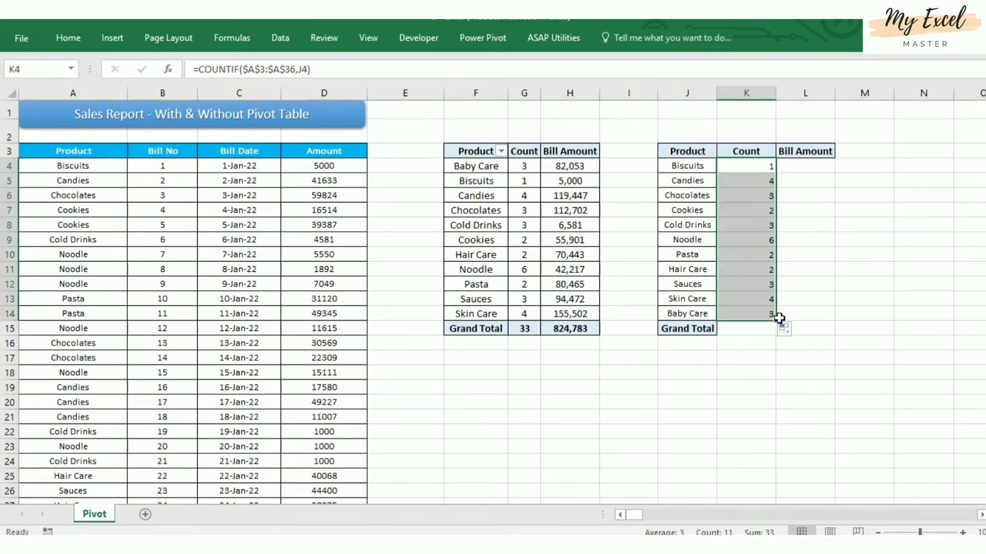
click(751, 274)
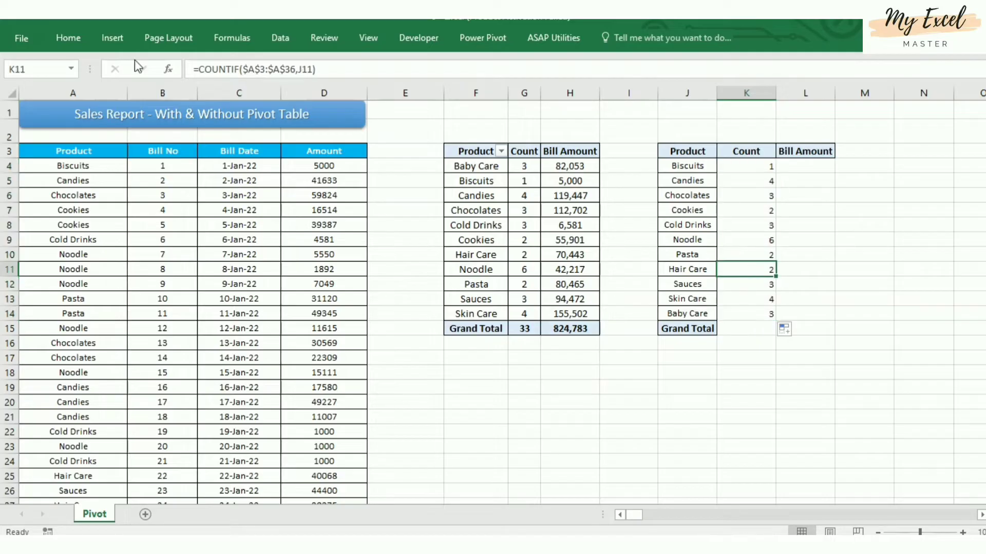
click(759, 209)
click(759, 261)
click(770, 301)
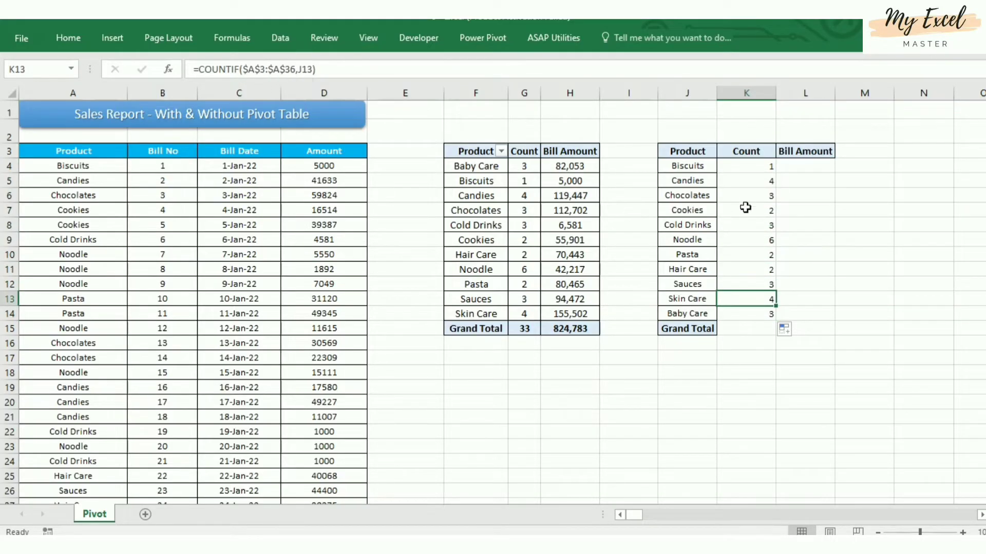
click(767, 199)
click(761, 257)
click(759, 306)
Enter =SUM(K4:K14) in K15 as the grand total of the counts
click(760, 327)
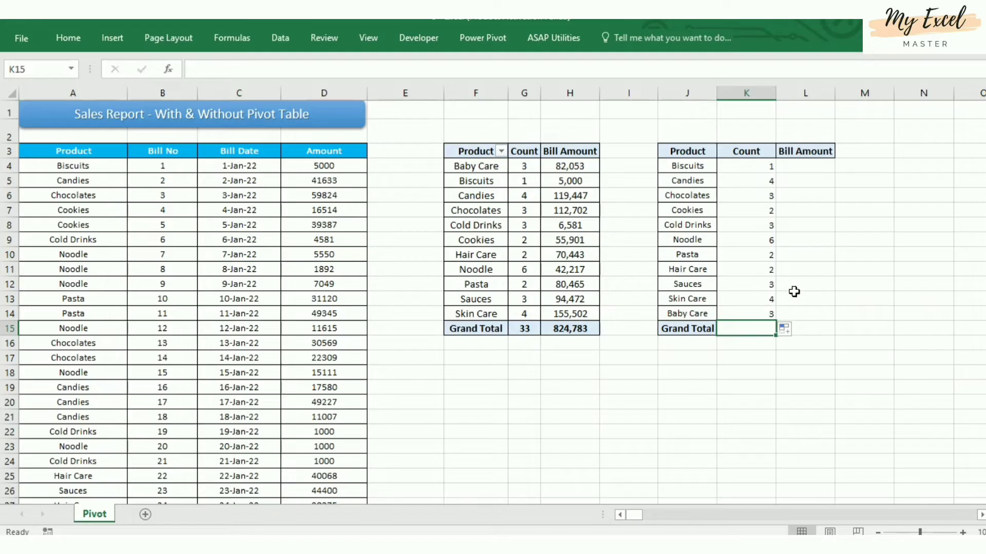
text(=su)
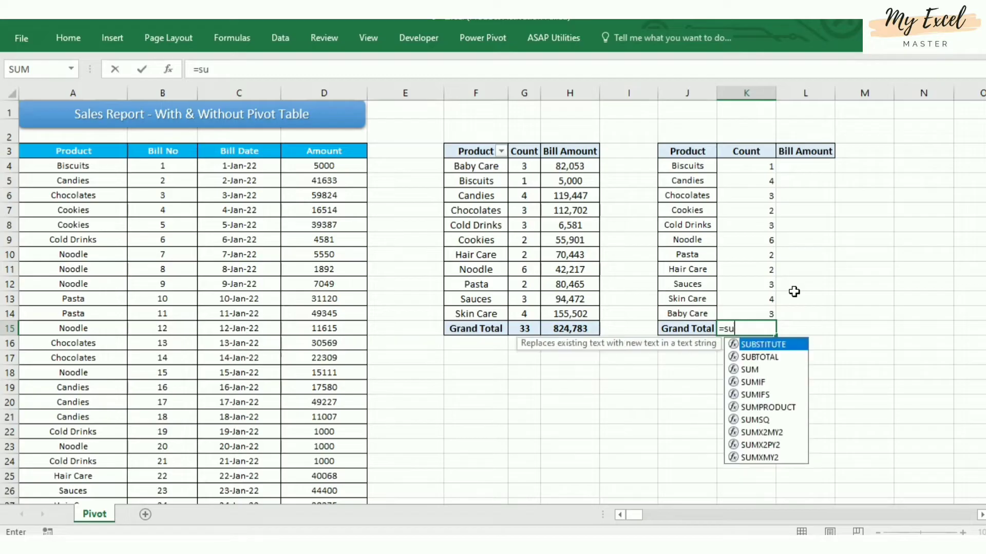
text(m()
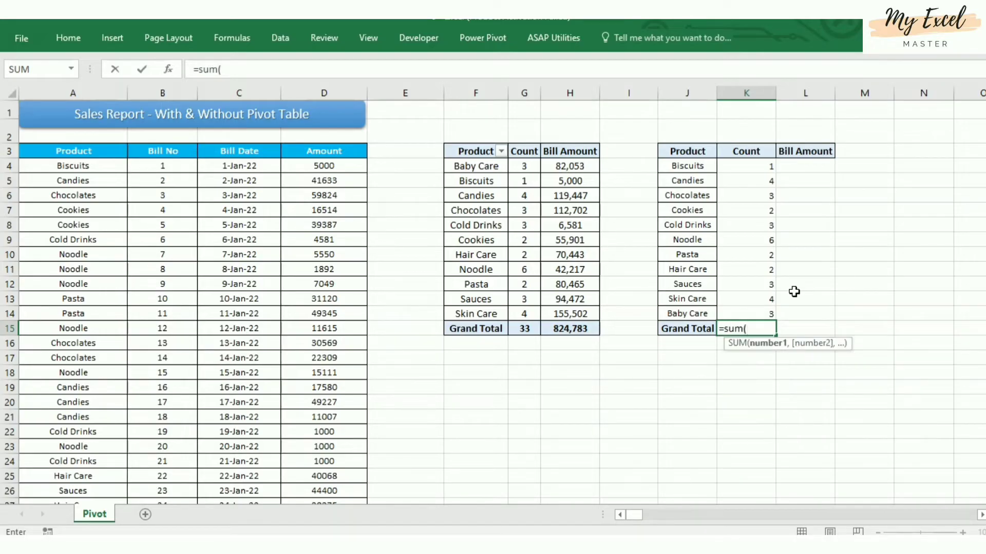
drag(751, 166, 766, 313)
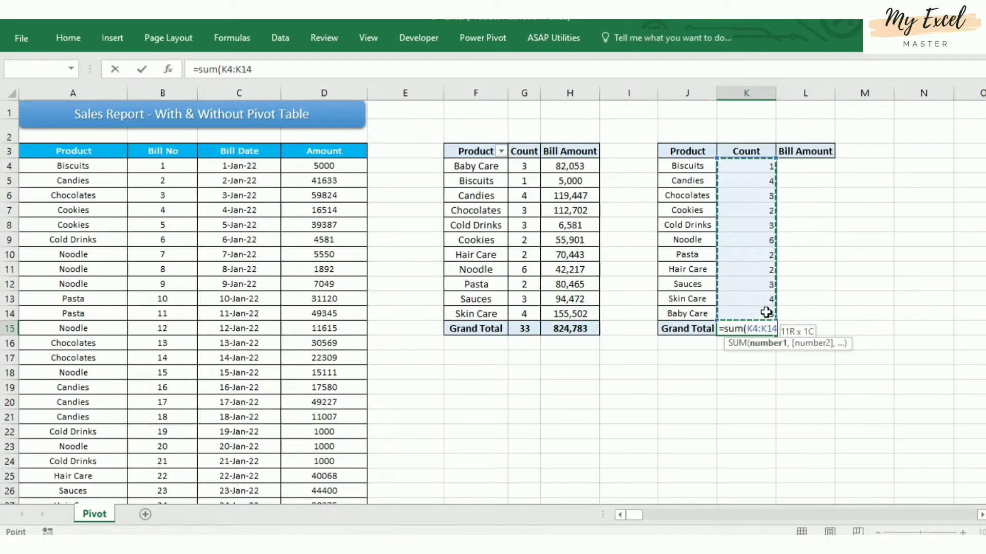
text())
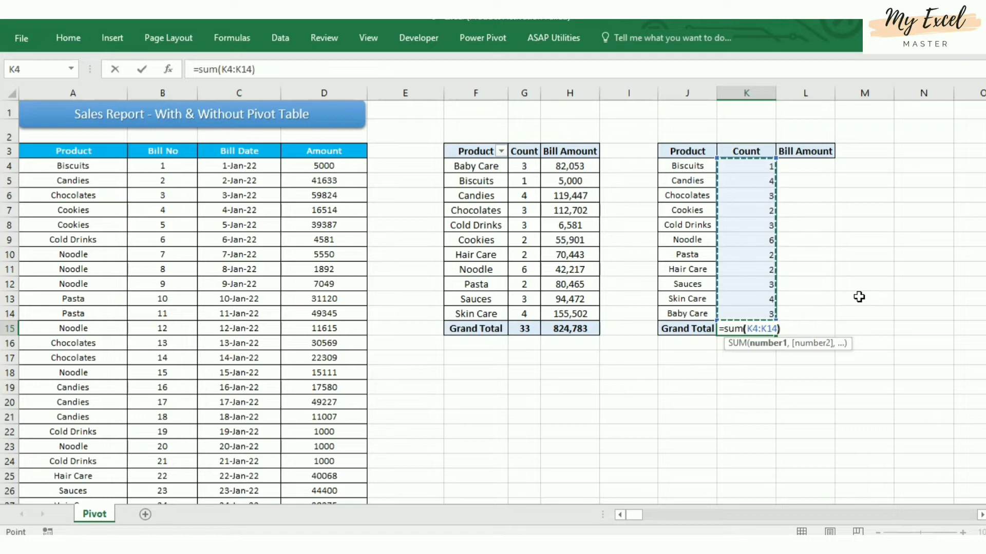
key(Return)
key(Up)
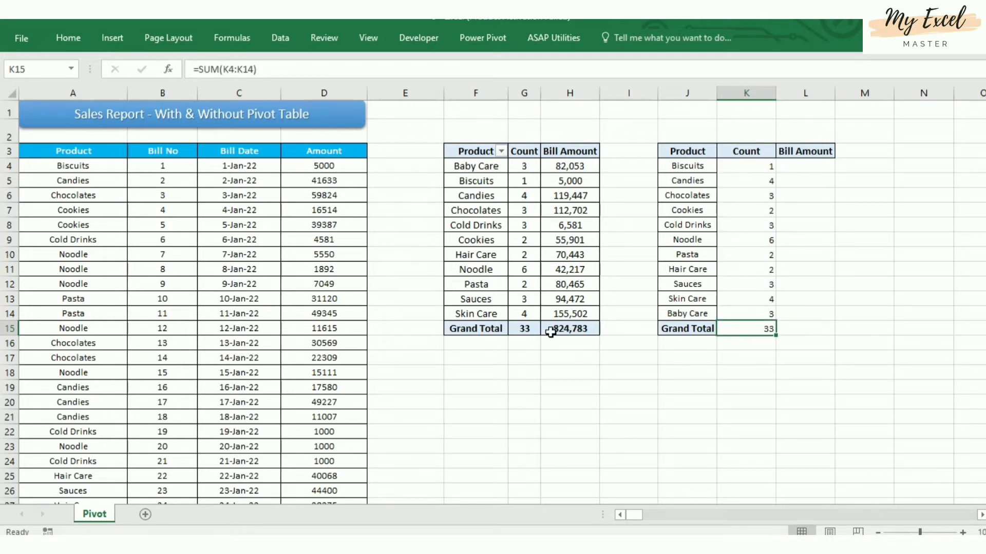
Compare the grand total counts of the two reports and narrow the empty spacer columns E and I
click(524, 332)
click(741, 332)
drag(442, 87, 409, 88)
drag(624, 90, 595, 91)
Start a SUMIF formula in L4 of the Bill Amount column with the product range A3:A36 as its criteria range
click(746, 164)
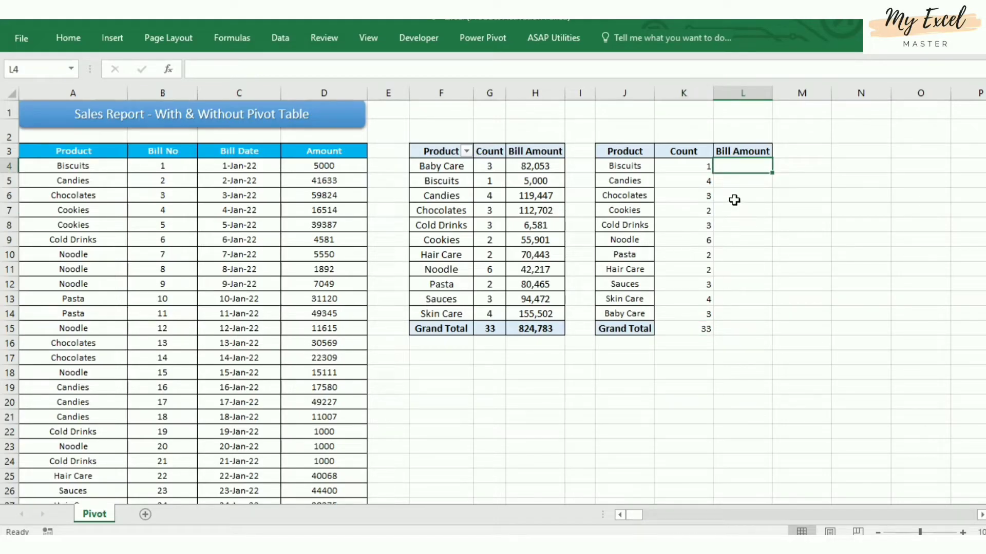
text(=)
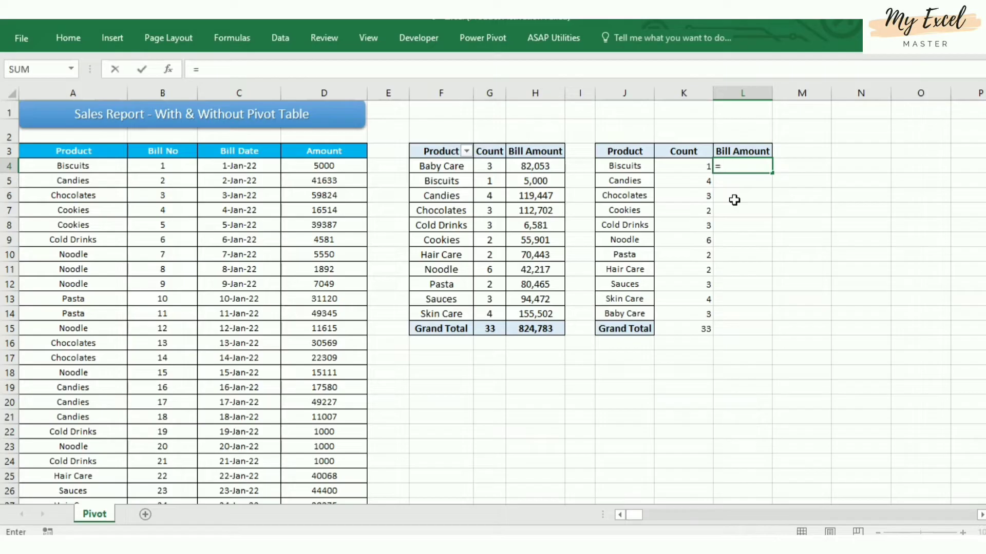
text(sum()
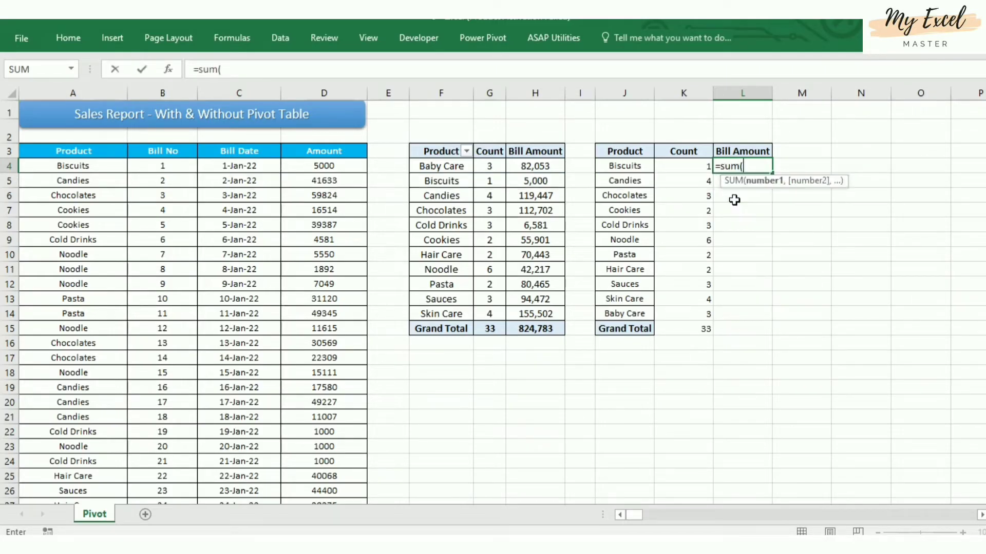
key(BackSpace)
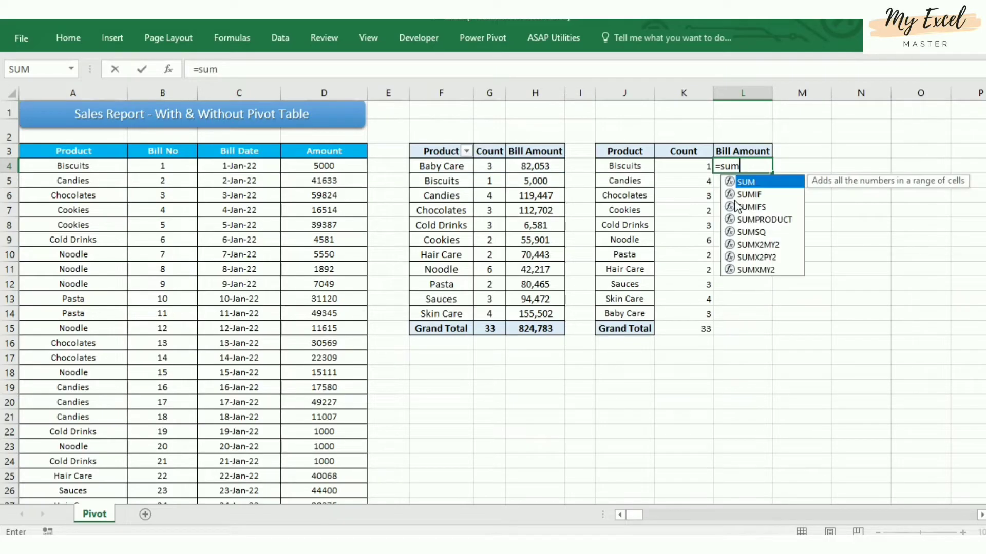
text(f)
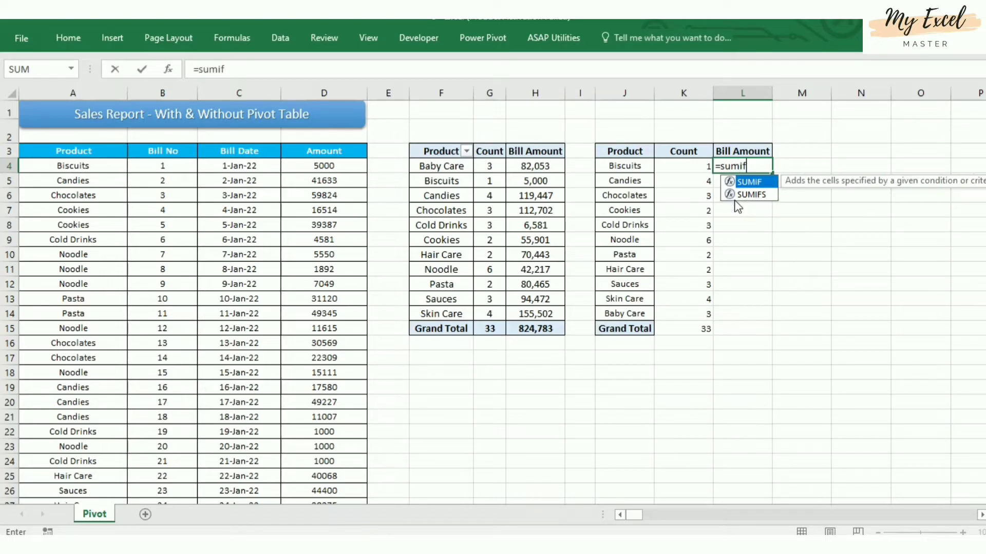
text(s)
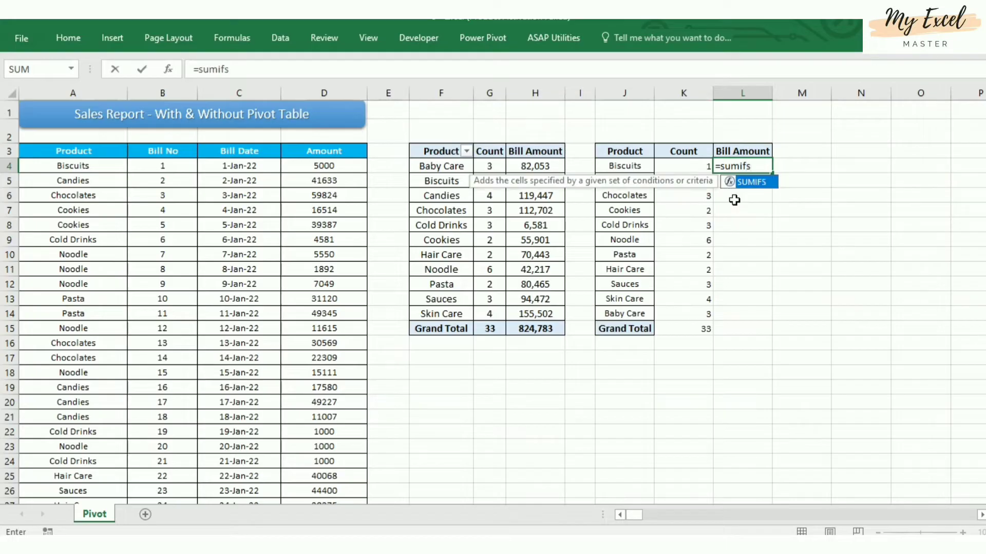
key(BackSpace)
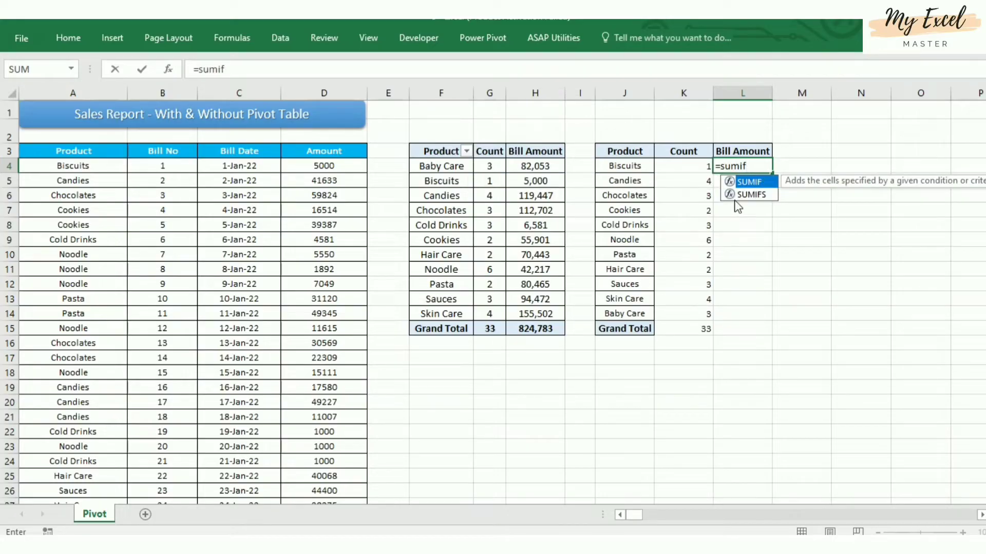
text(()
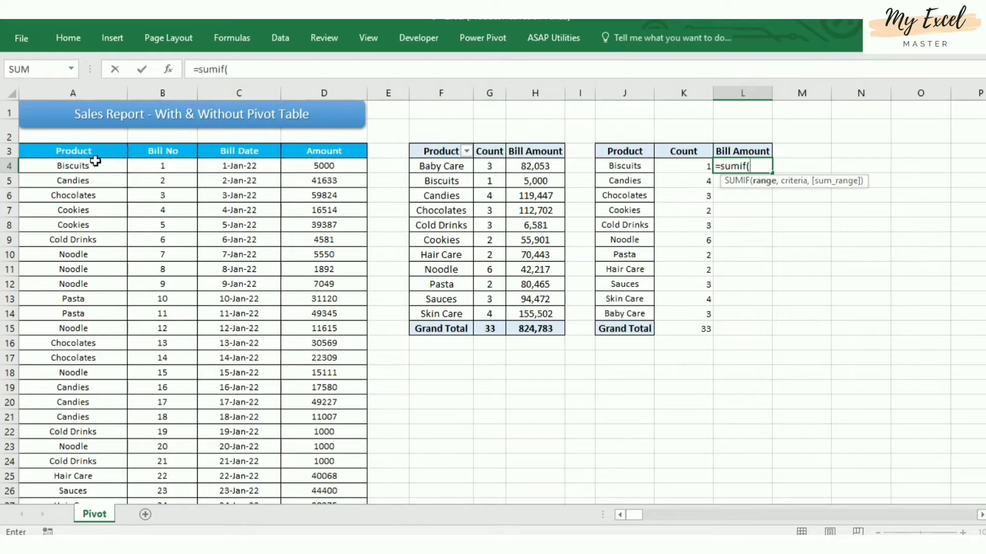
click(77, 149)
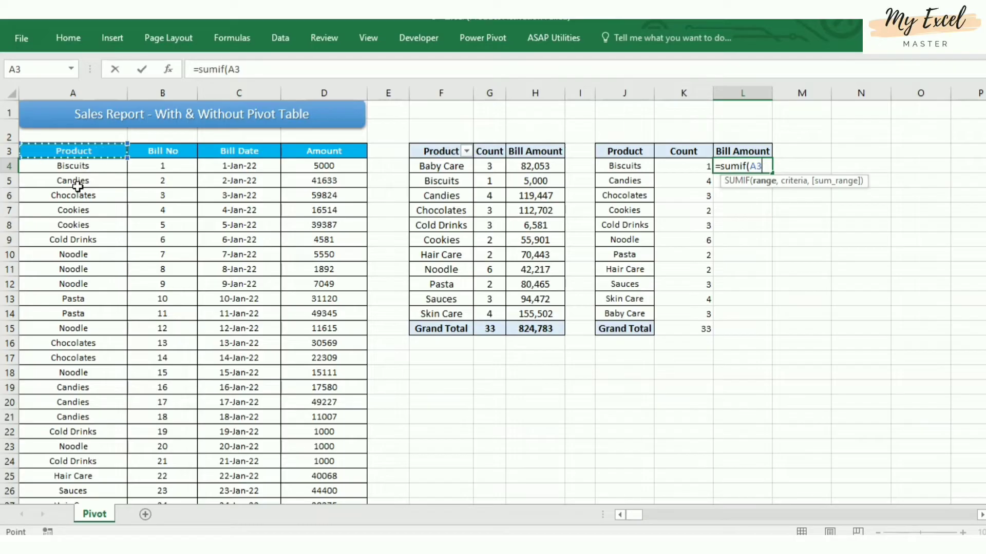
key(ctrl+shift+Down)
scroll(408, 269, up, 3)
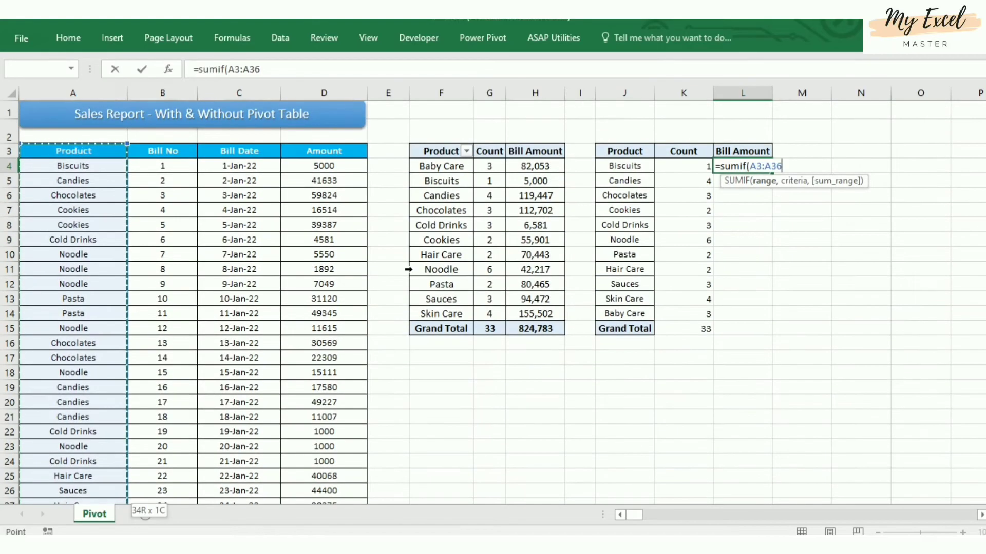
text(,)
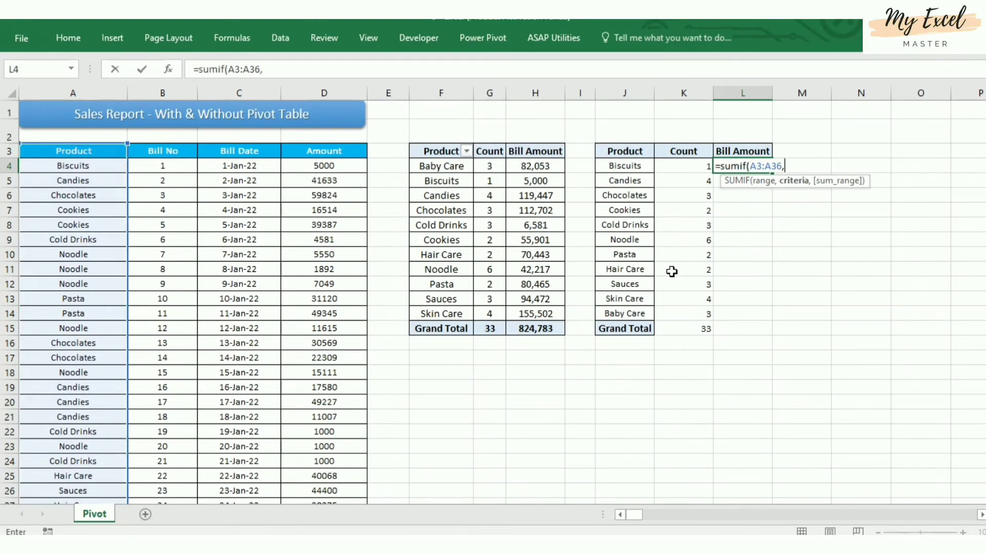
Complete the L4 formula with criteria J4 and sum range D3:D36 so it reads =SUMIF(A3:A36,J4,D3:D36)
click(607, 164)
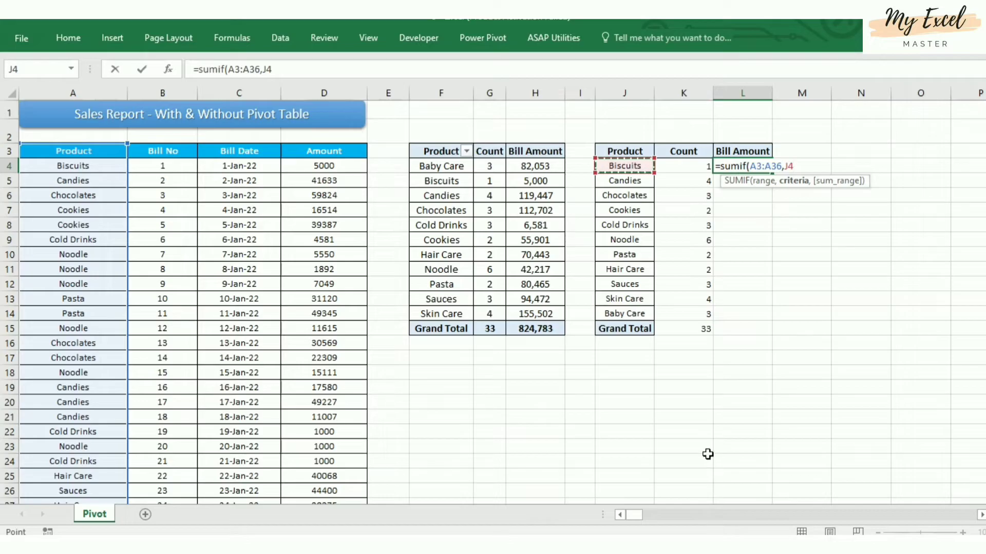
text(,)
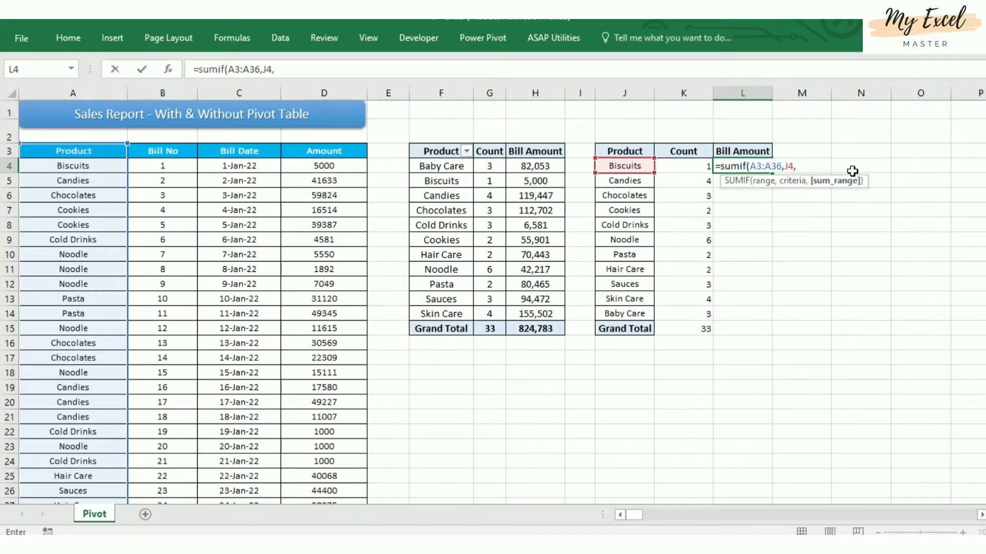
click(338, 151)
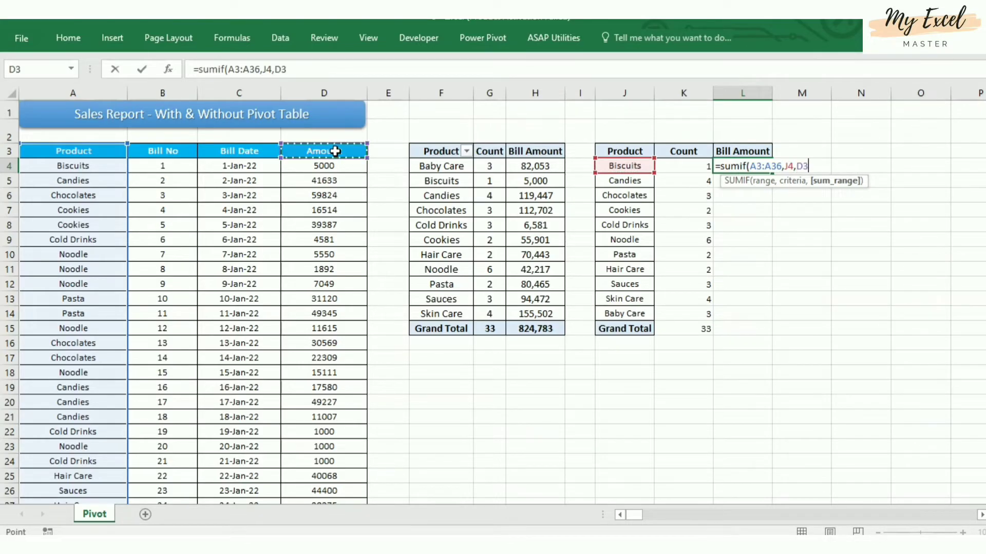
key(ctrl+shift+Down)
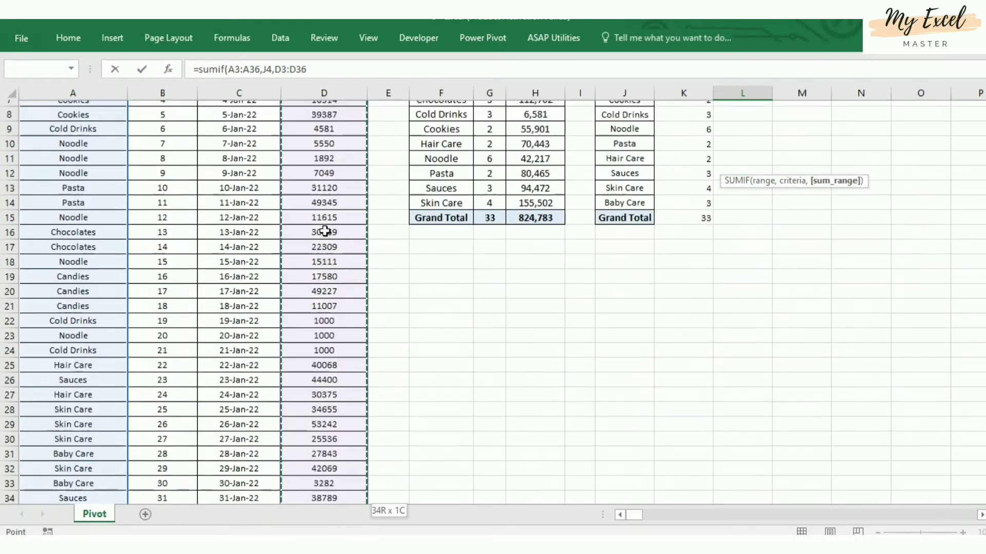
scroll(318, 311, up, 3)
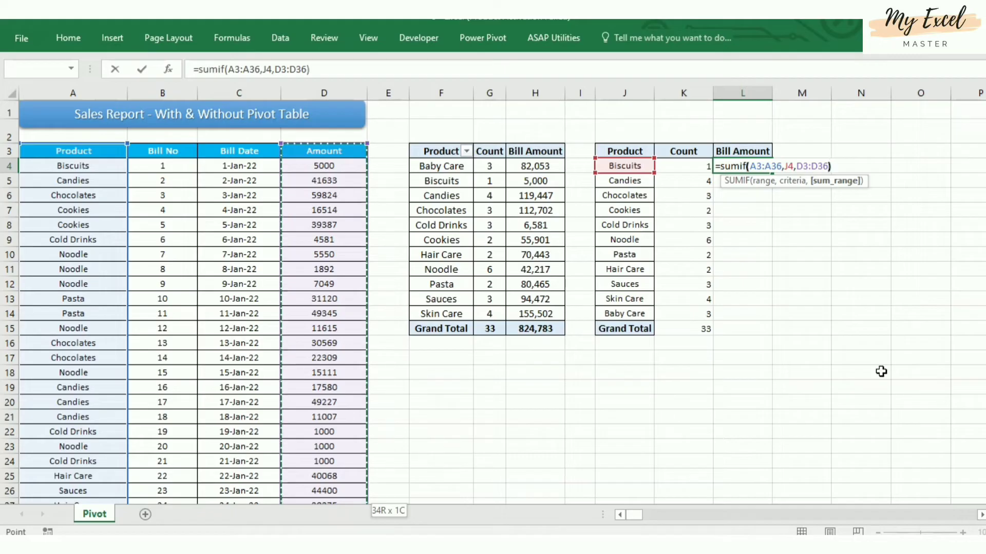
text())
key(Return)
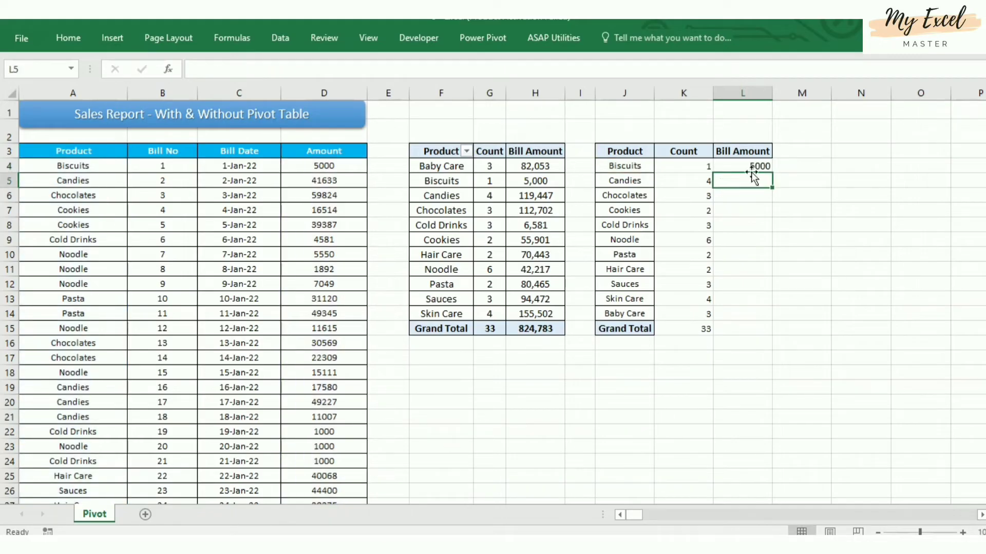
Compare the Biscuits count and bill amount in the formula report with the Biscuits row of the PivotTable
click(626, 170)
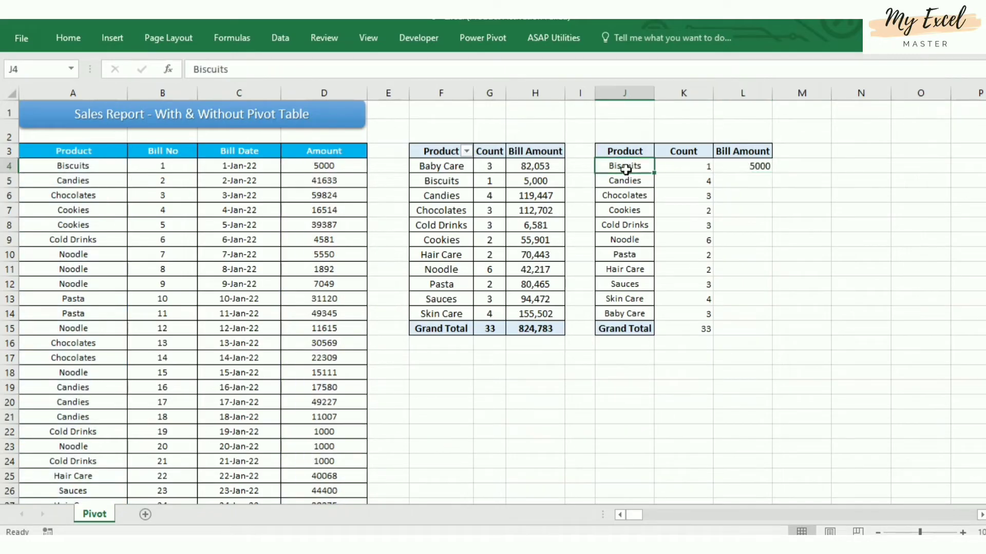
click(448, 181)
click(493, 182)
click(537, 181)
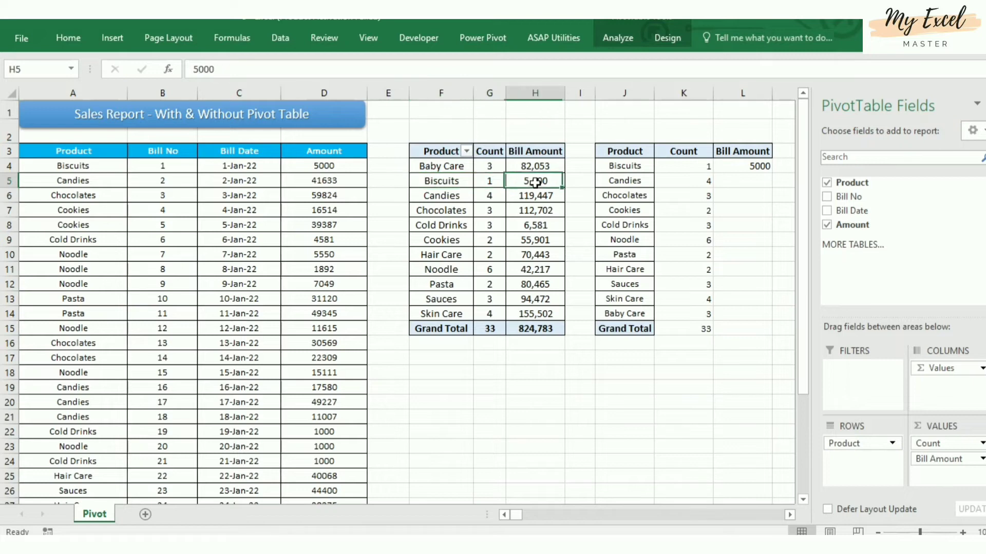
click(741, 181)
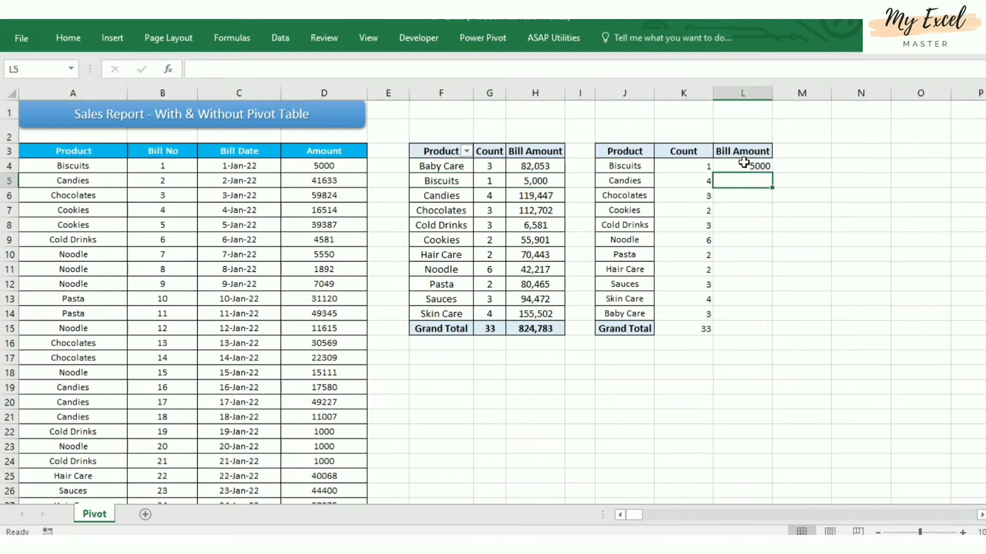
Make the product range in the L4 SUMIF formula absolute as $A$3:$A$36
click(744, 164)
click(231, 70)
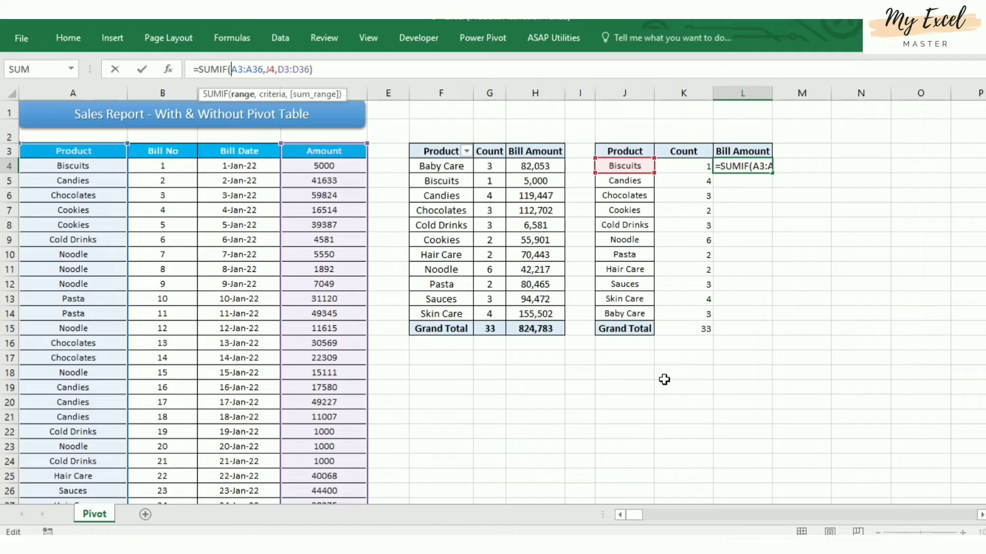
text($A)
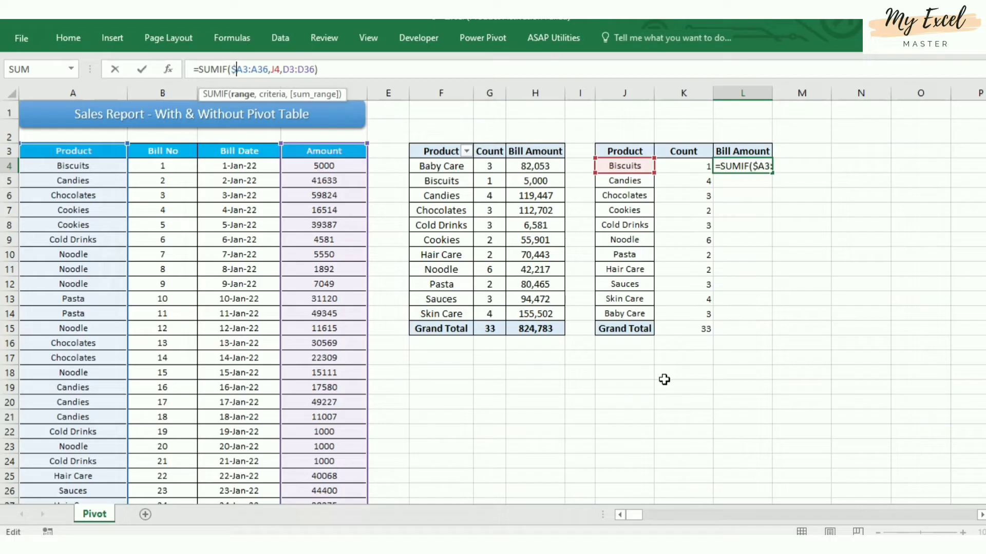
text($)
key(Right)
key(Right)
text($)
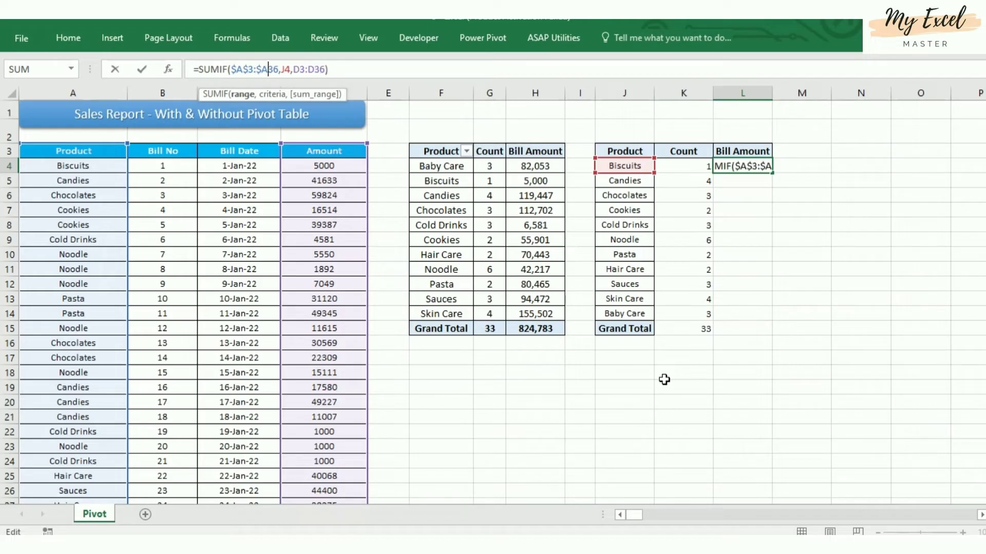
key(Right)
text($)
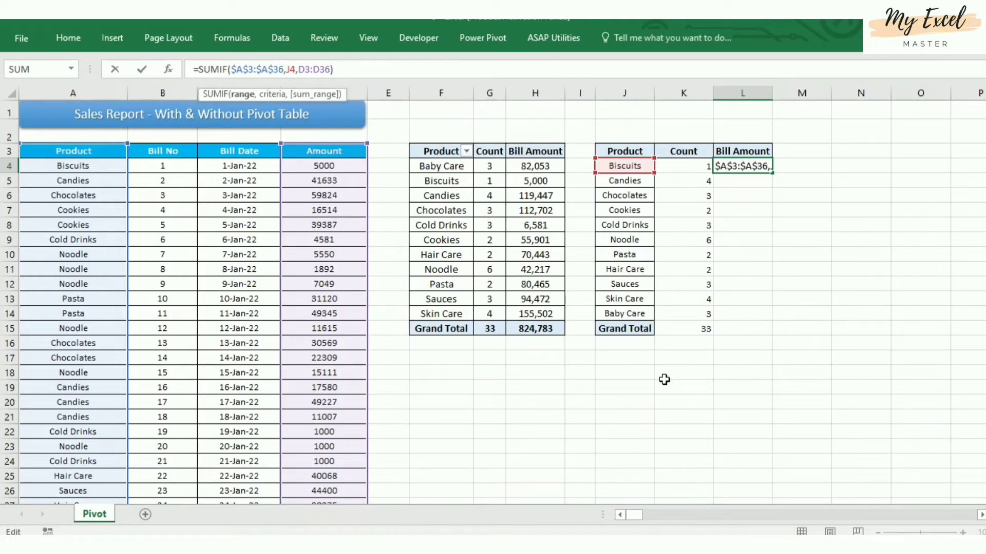
Make the sum range in L4 absolute so the formula reads =SUMIF($A$3:$A$36,J4,$D$3:$D$36)
key(Right)
key(Right)
key(Right)
key(Right)
key(Right)
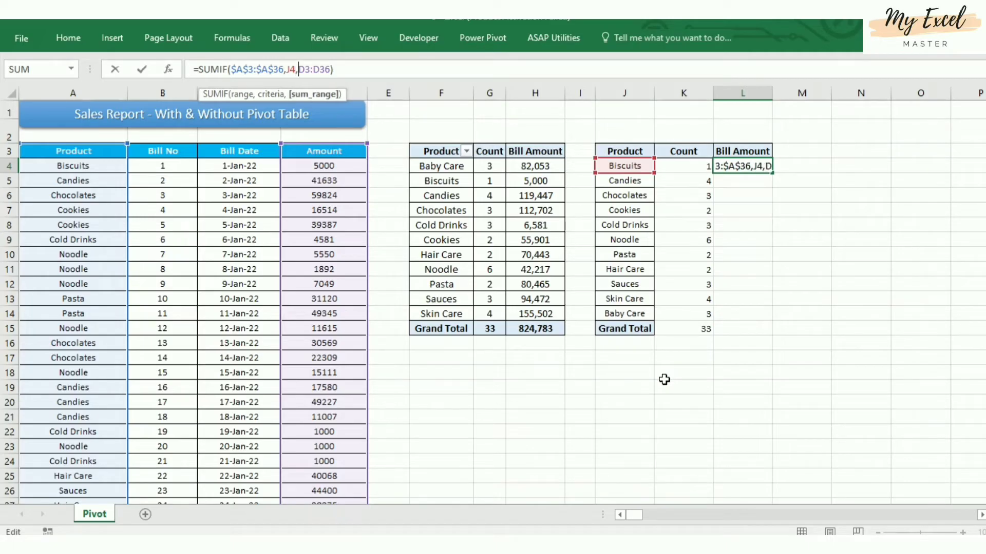
text($)
key(Right)
text($)
key(Right)
key(Right)
text($A)
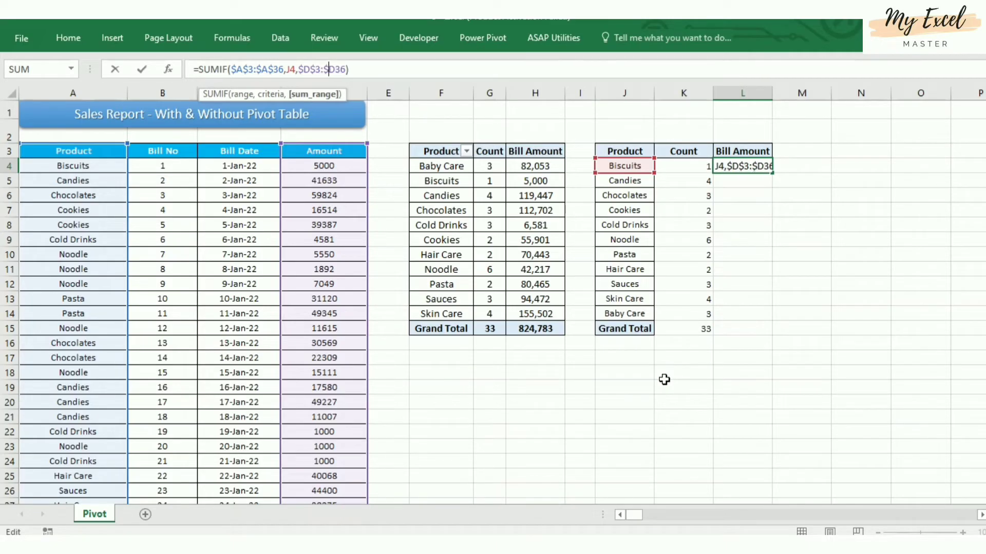
text($)
key(Return)
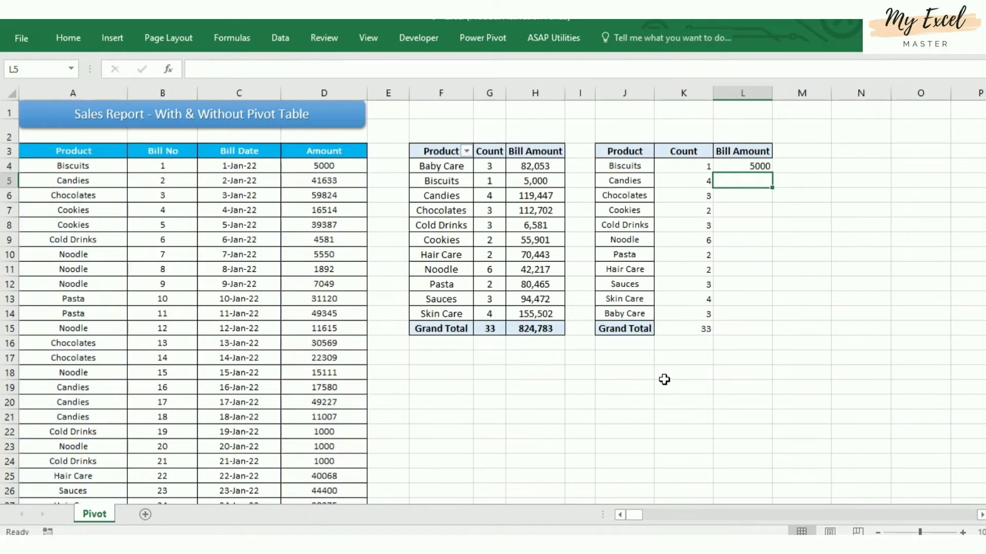
Fill the absolute-range SUMIF formula from L4 down to L14
click(752, 163)
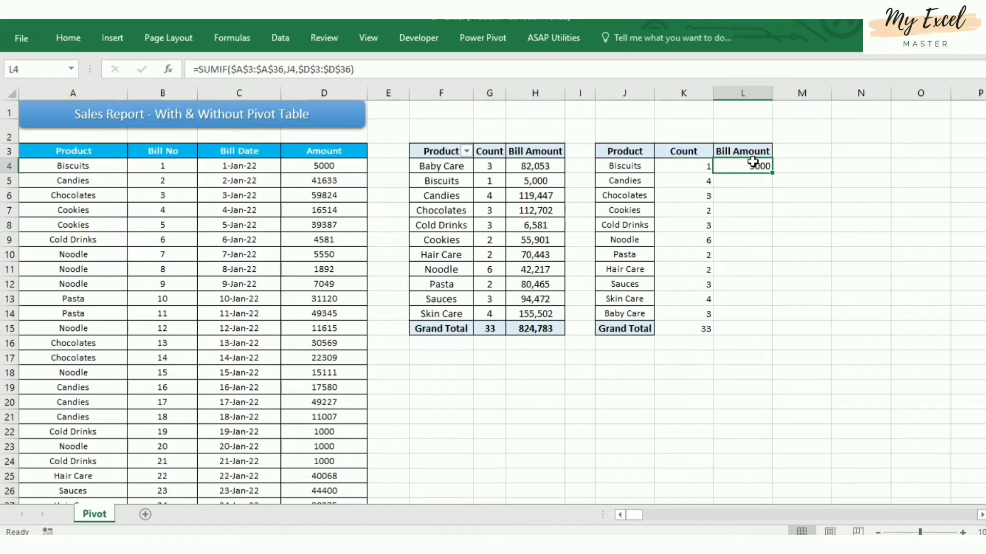
drag(774, 176, 772, 320)
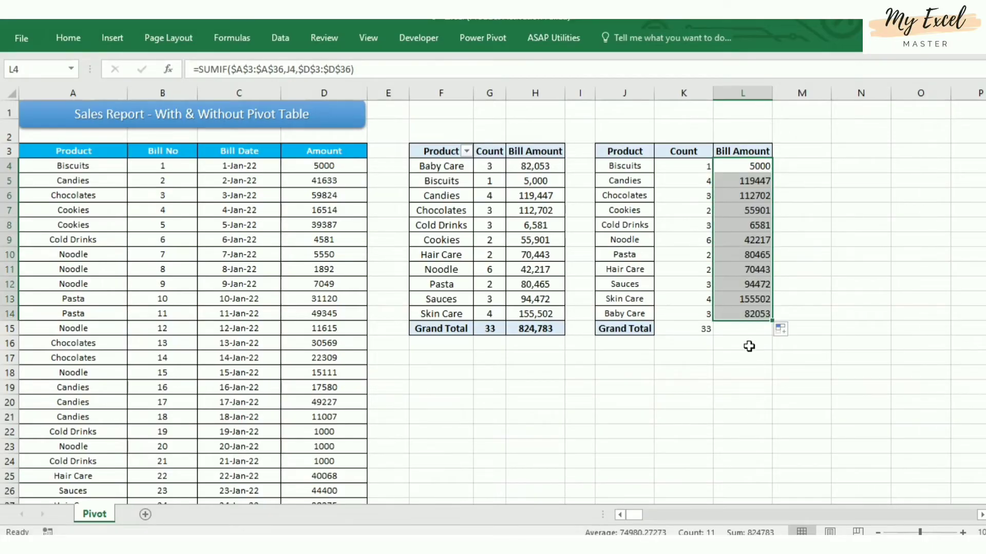
Enter =SUM(L4:L14) in L15 as the grand total of the bill amounts and compare it with the PivotTable's grand total
click(749, 328)
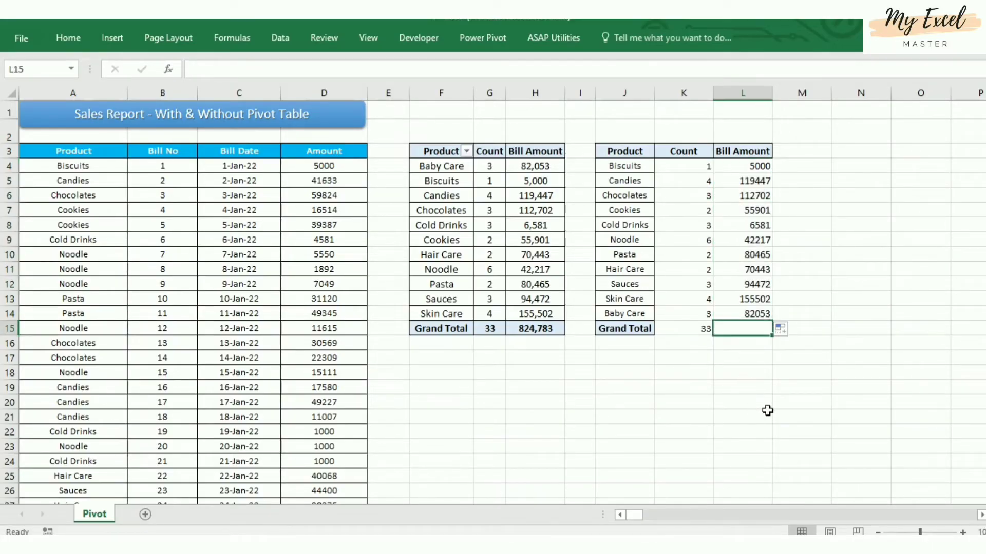
text(=sum()
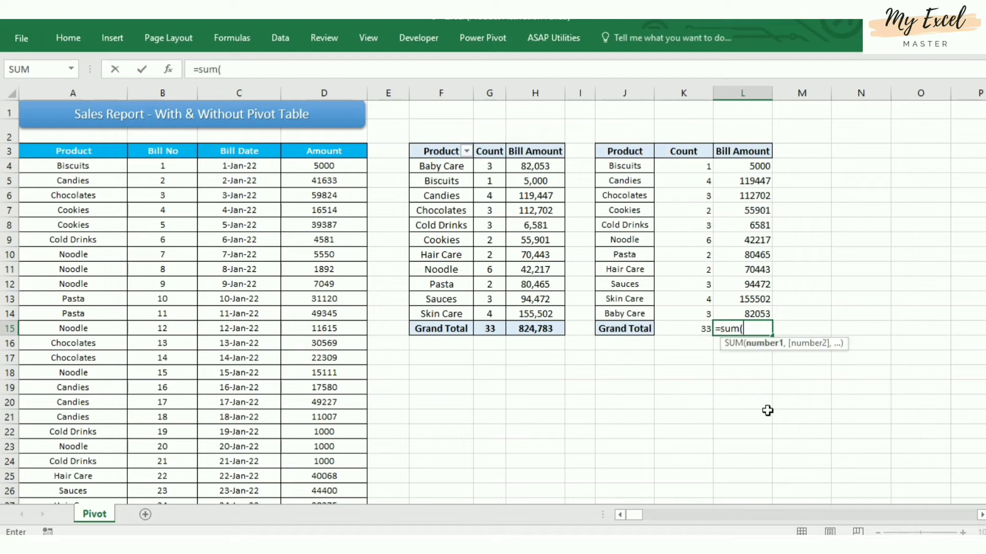
drag(754, 167, 763, 314)
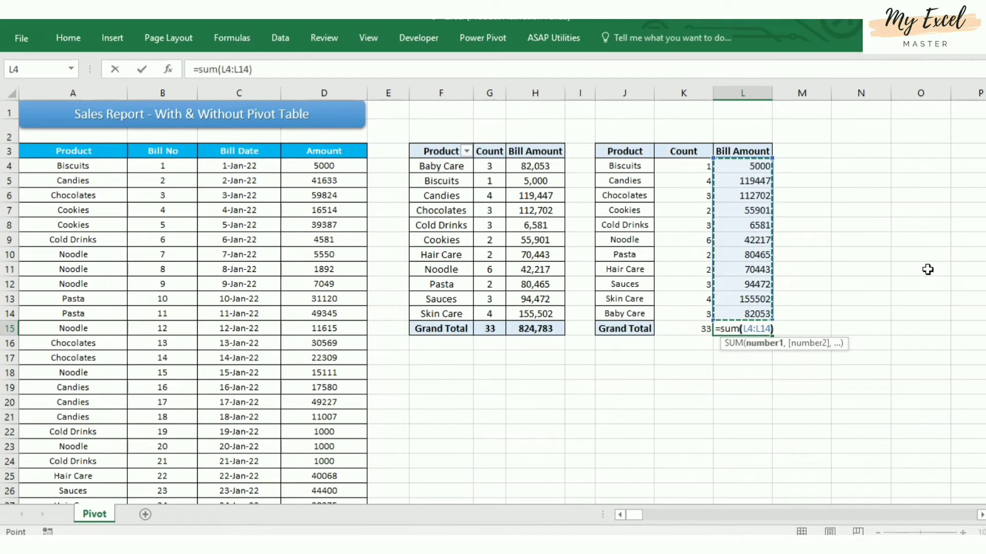
text())
key(Return)
key(Up)
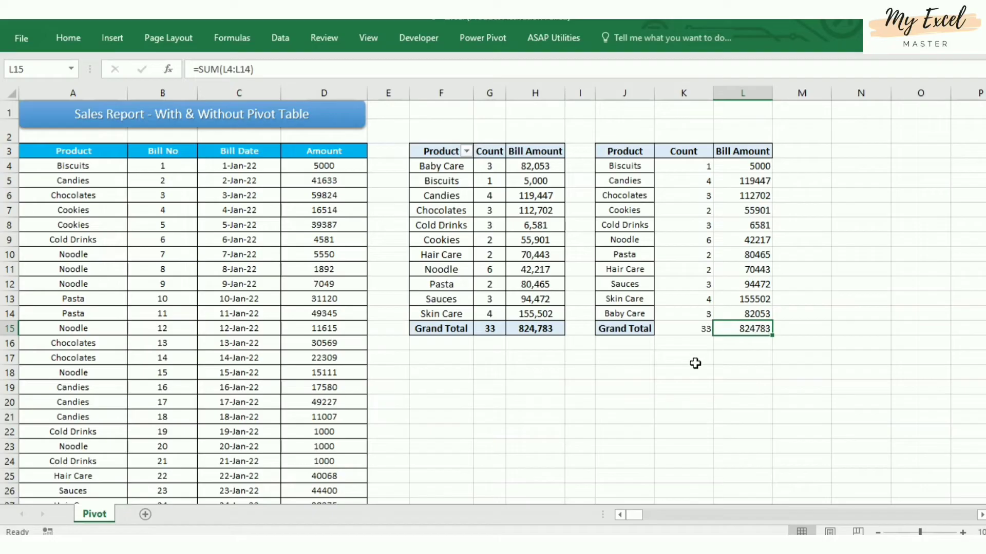
click(558, 329)
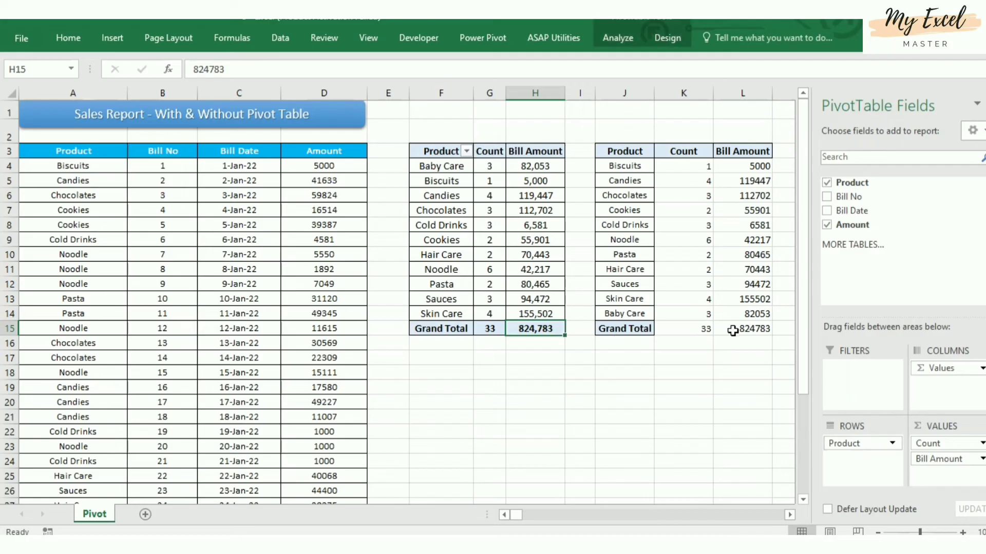
click(739, 330)
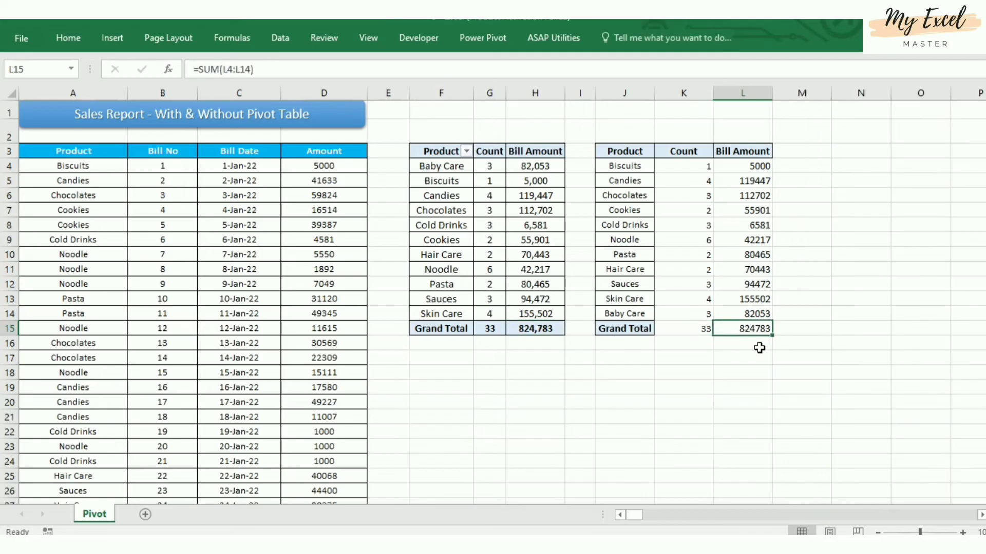
Apply cell borders to the whole formula-based report J3:L15
click(639, 156)
shift+click(765, 335)
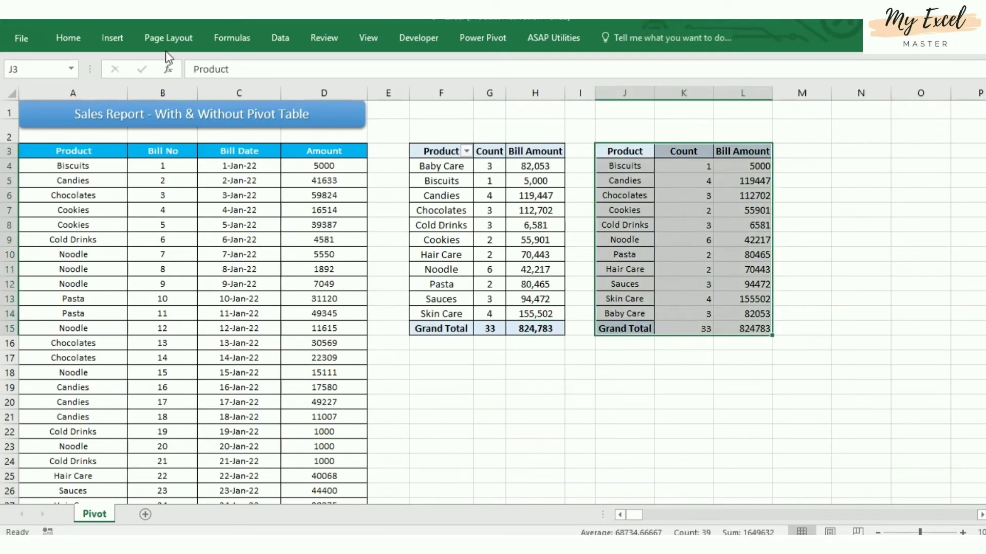
click(72, 38)
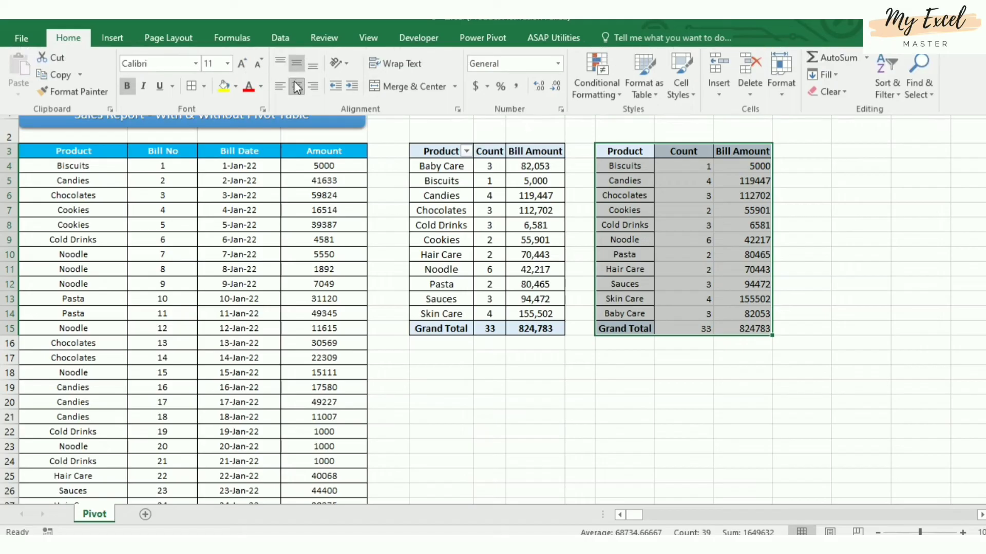
click(192, 86)
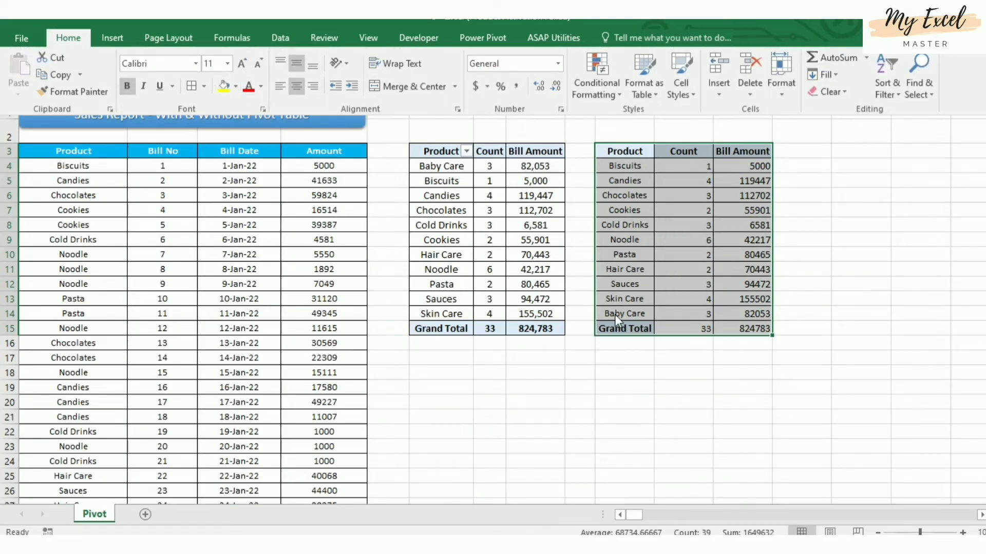
click(623, 326)
click(623, 327)
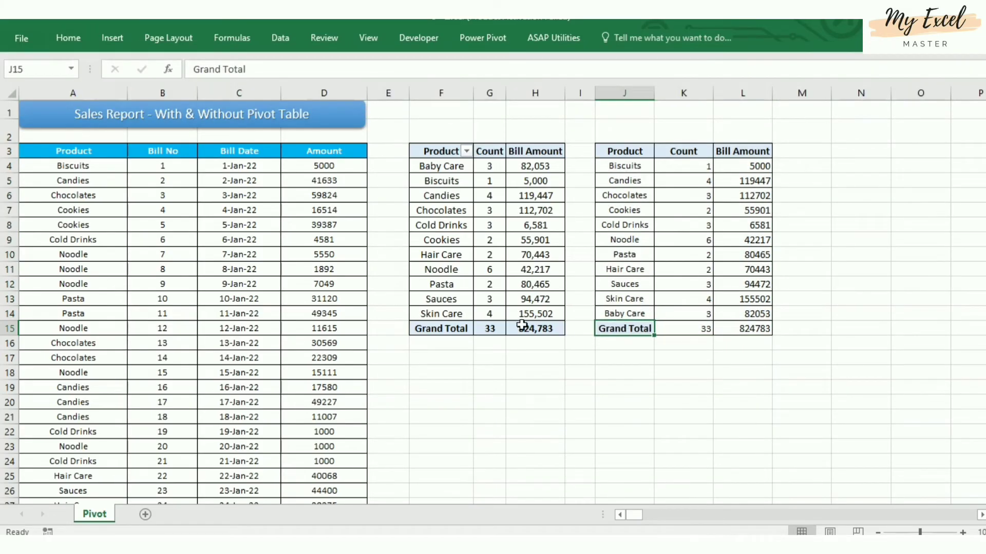
Copy the formatting of the PivotTable's grand total cells G15:H15 onto the formula report's totals K15:L15
click(491, 327)
shift+click(549, 332)
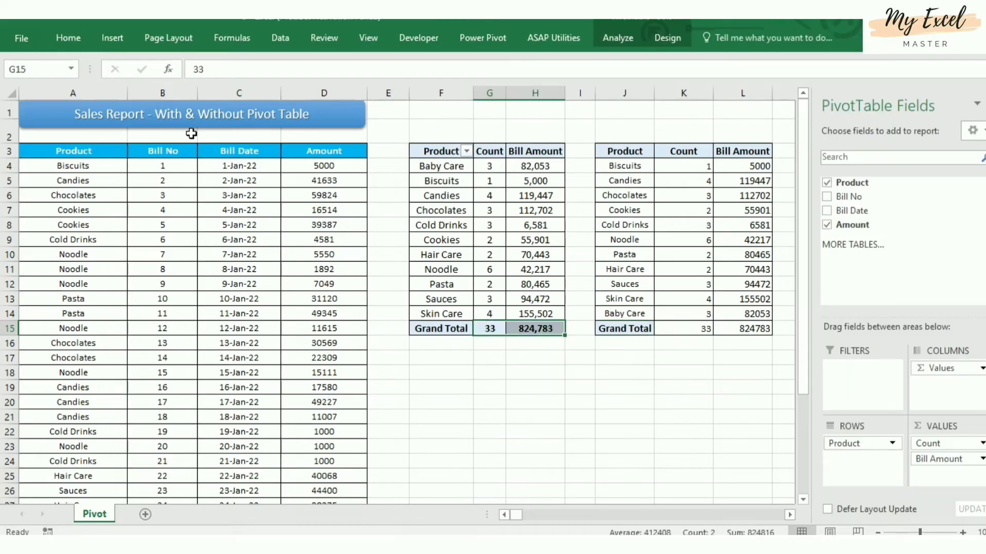
click(68, 37)
click(75, 91)
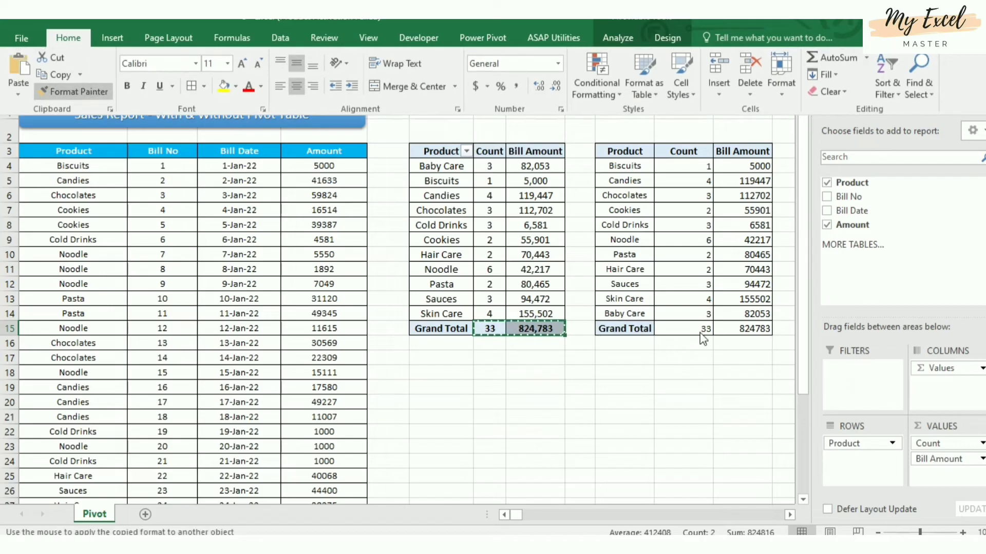
drag(698, 331, 739, 328)
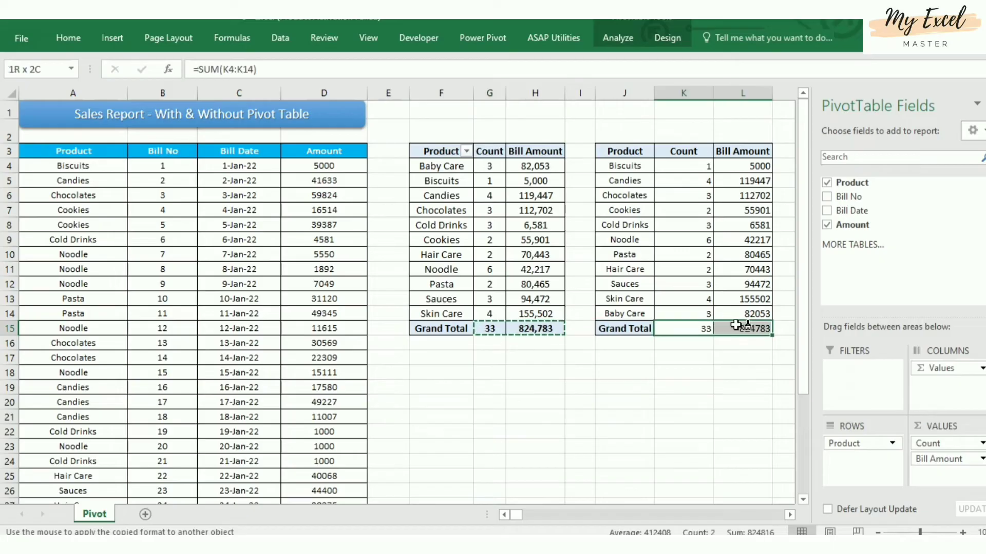
click(739, 359)
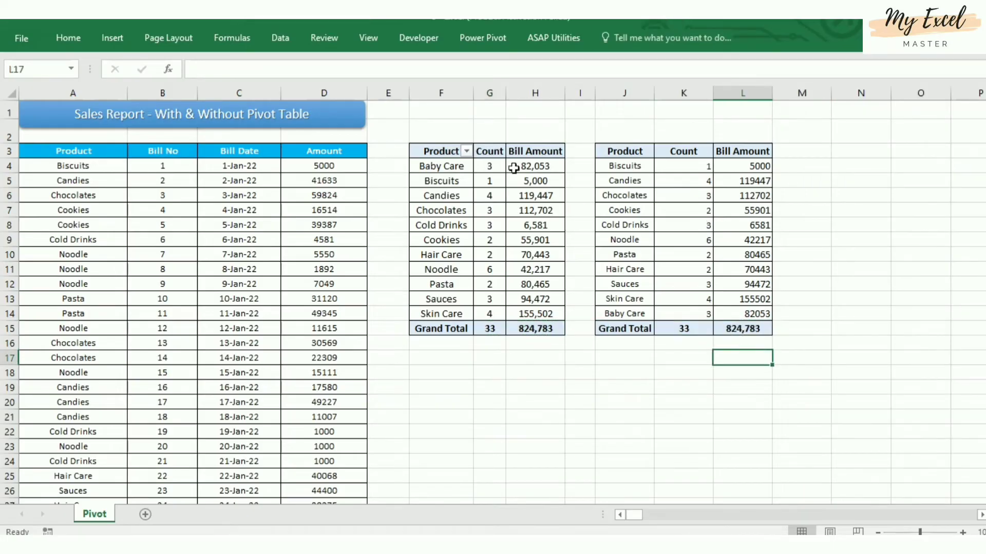
Copy the formatting of the PivotTable's value cells G4:H4 onto the count and bill amount cells K4:L14
click(492, 166)
shift+click(534, 167)
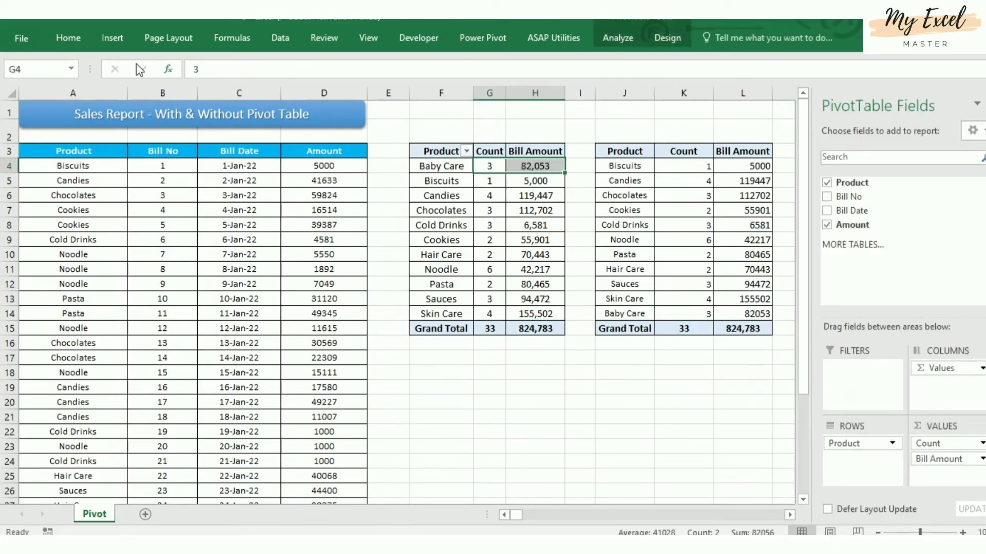
click(68, 38)
click(73, 91)
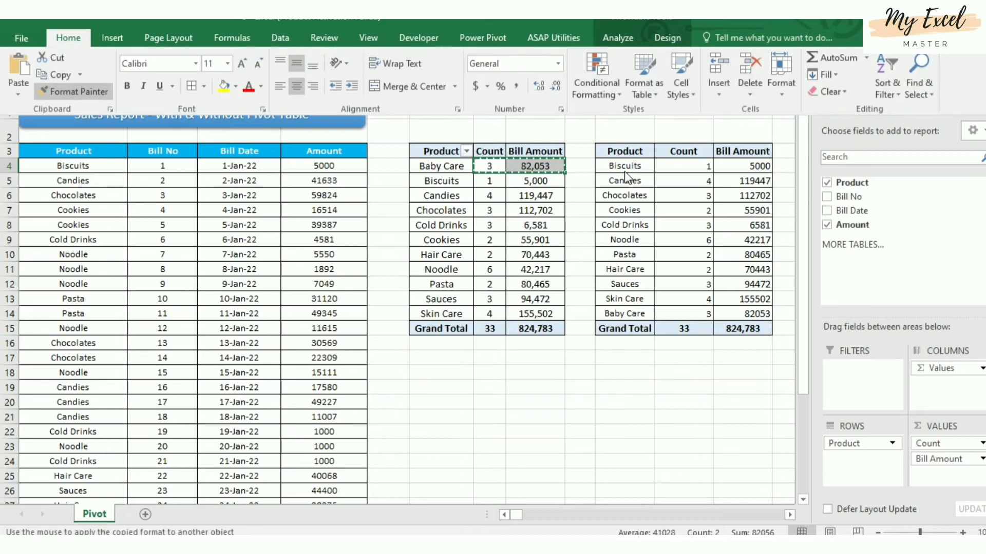
mouse_move(688, 167)
mouse_down()
mouse_move(732, 183)
mouse_move(752, 313)
mouse_up()
click(700, 370)
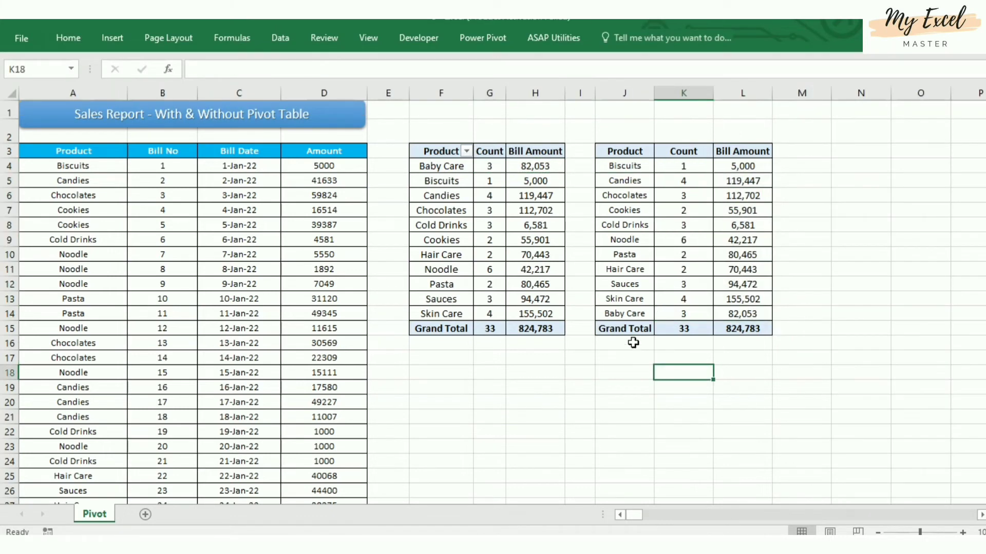
click(642, 258)
click(641, 398)
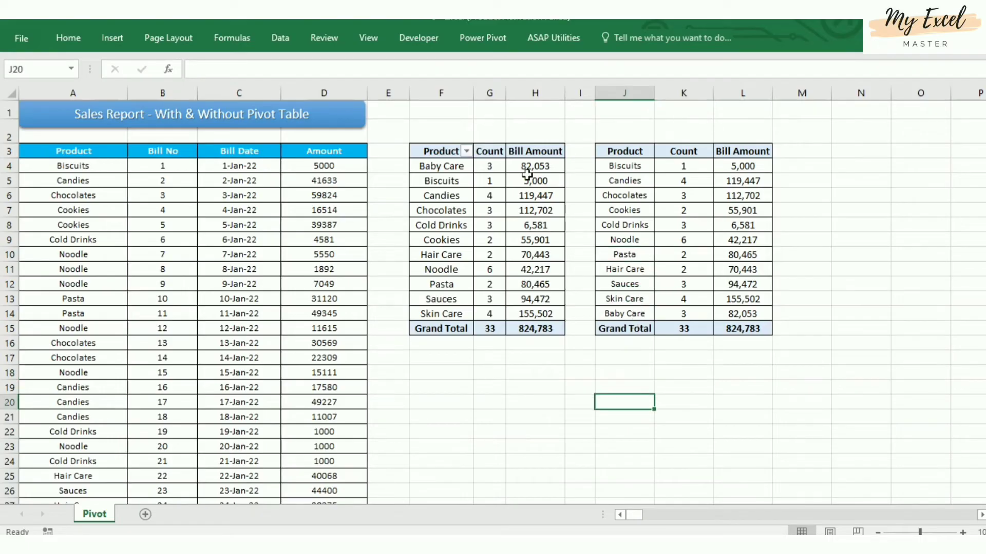
Sort the formula report J3:L14, excluding the Grand Total row, alphabetically by the Product column
click(616, 164)
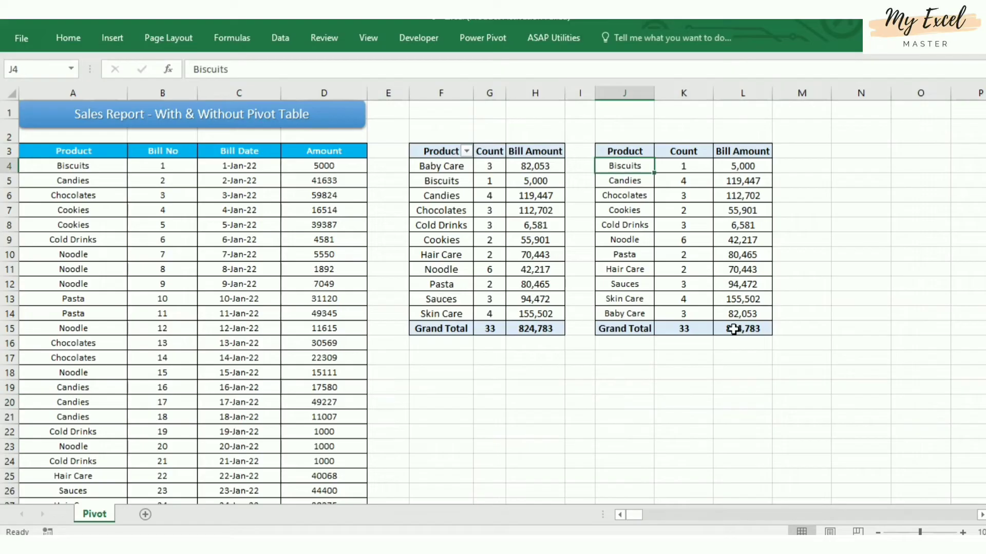
key(Up)
key(shift+Right)
key(shift+Right)
key(shift+Down)
key(shift+Down)
key(shift+Down)
key(shift+Down)
key(shift+Down)
key(shift+Down)
key(shift+Down)
key(shift+Down)
key(shift+Down)
key(shift+Down)
key(shift+Down)
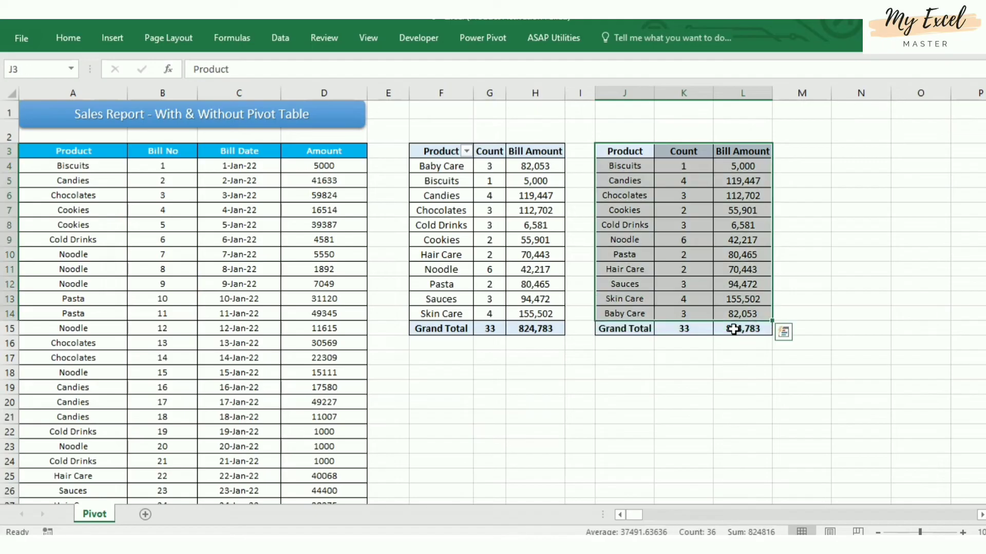
click(286, 42)
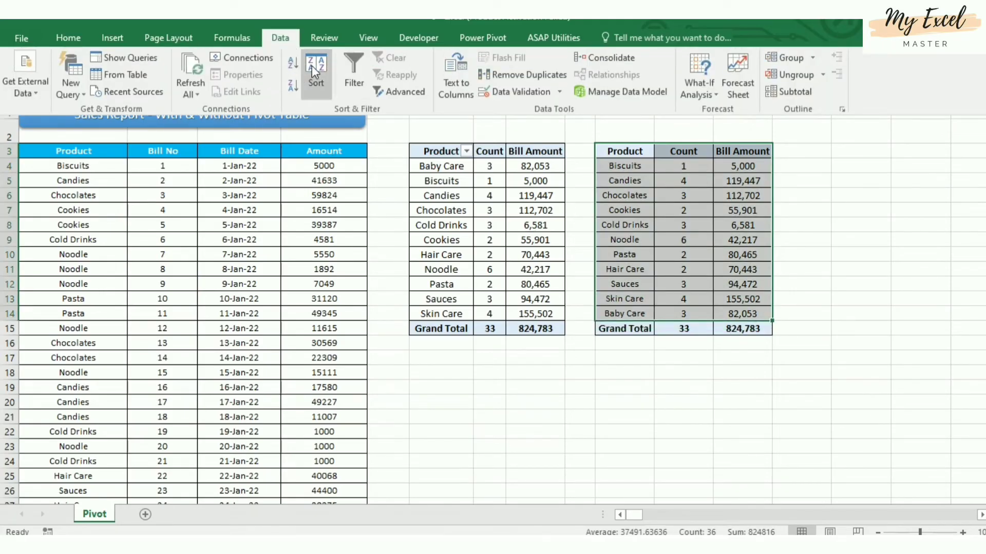
click(314, 70)
drag(379, 153, 628, 272)
click(580, 327)
click(575, 348)
click(577, 327)
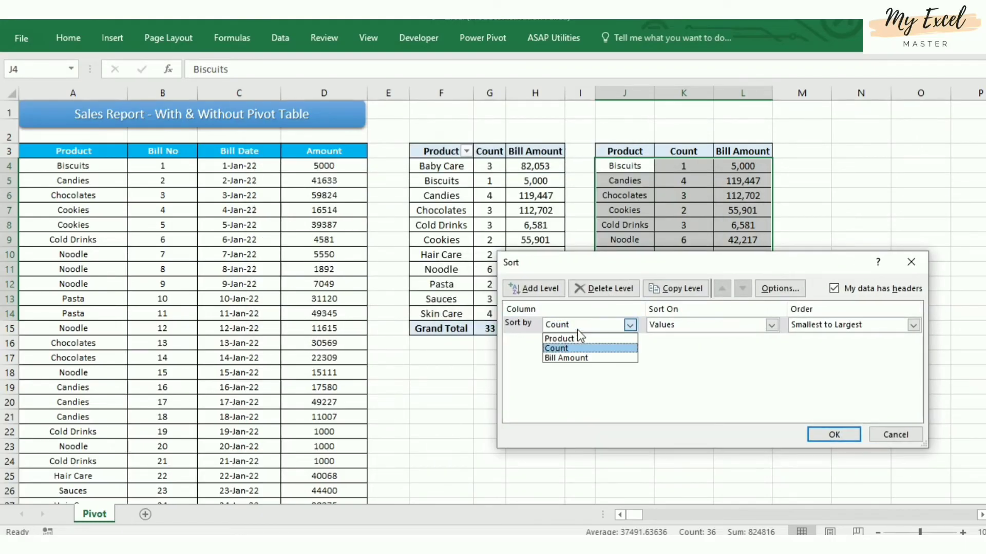
click(611, 339)
click(833, 434)
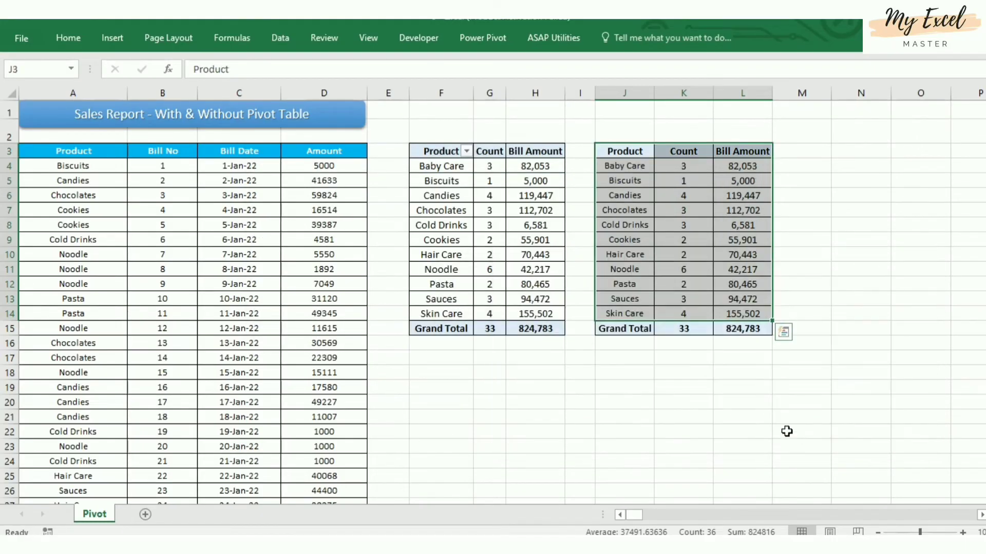
Hide the PivotTable field list while comparing the PivotTable with the sorted formula report
click(669, 375)
click(532, 171)
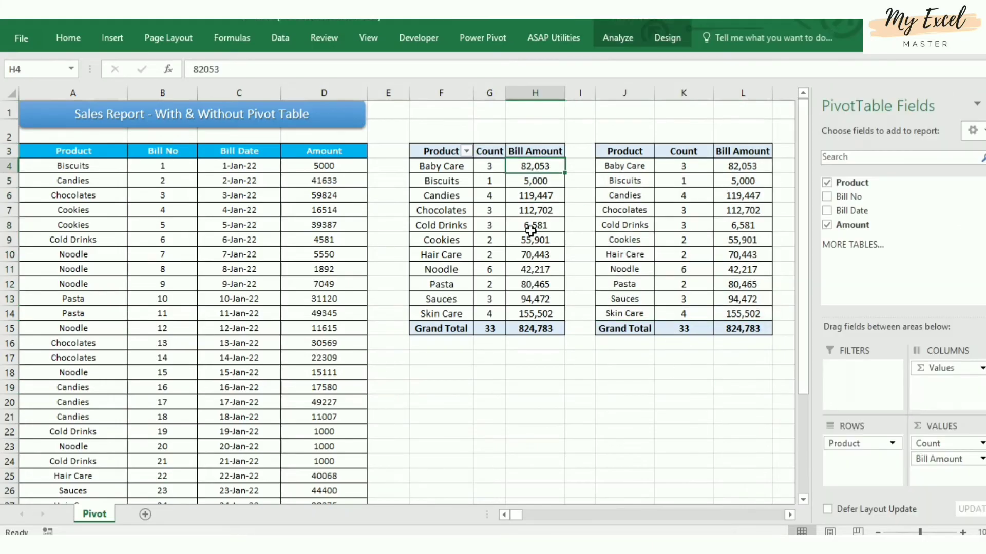
click(530, 229)
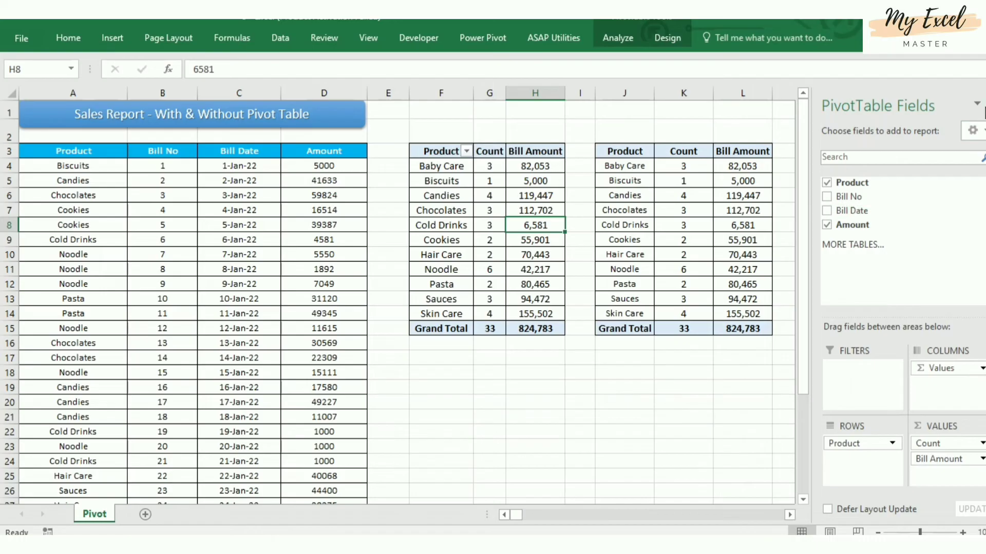
click(501, 254)
click(648, 224)
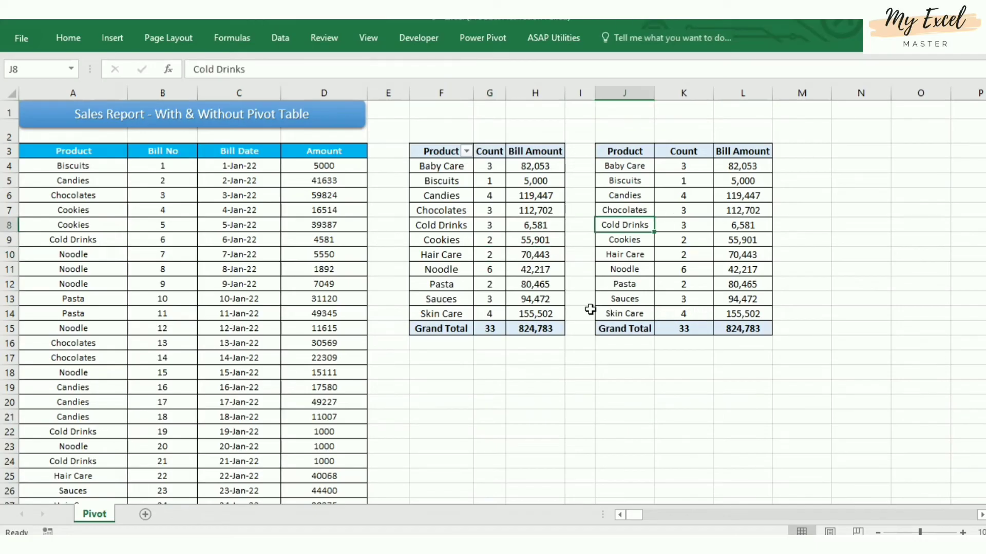
click(501, 254)
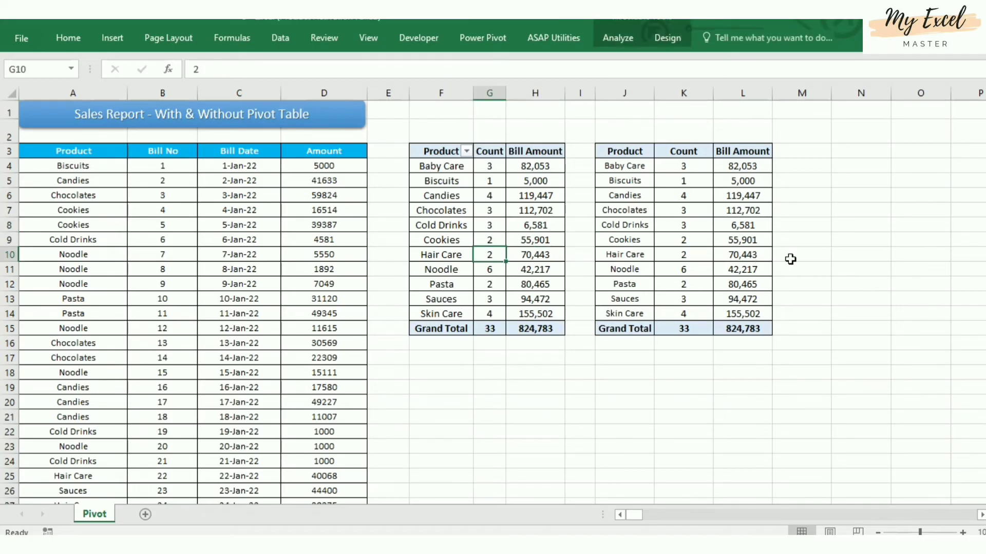
Widen column G, which holds the PivotTable's Count values
click(740, 283)
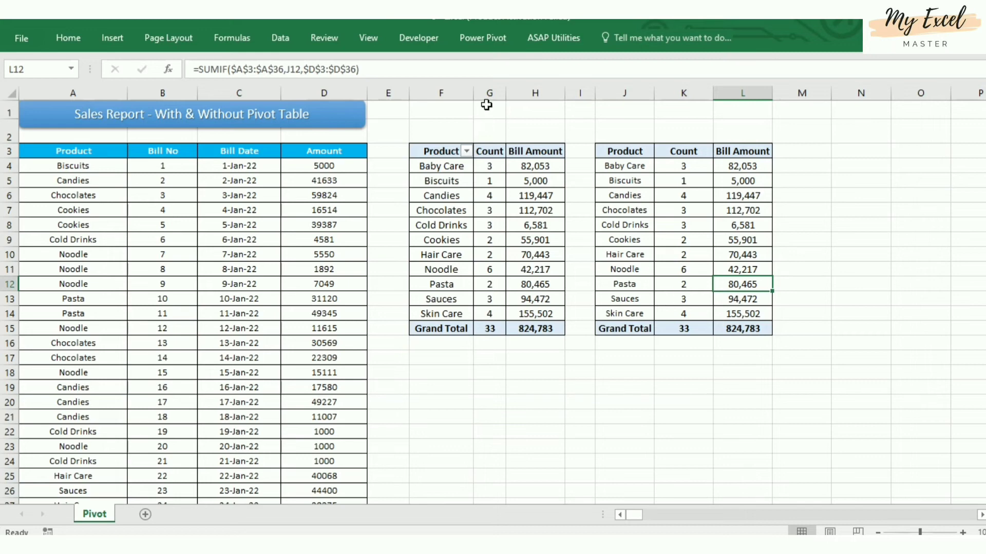
drag(506, 93, 523, 94)
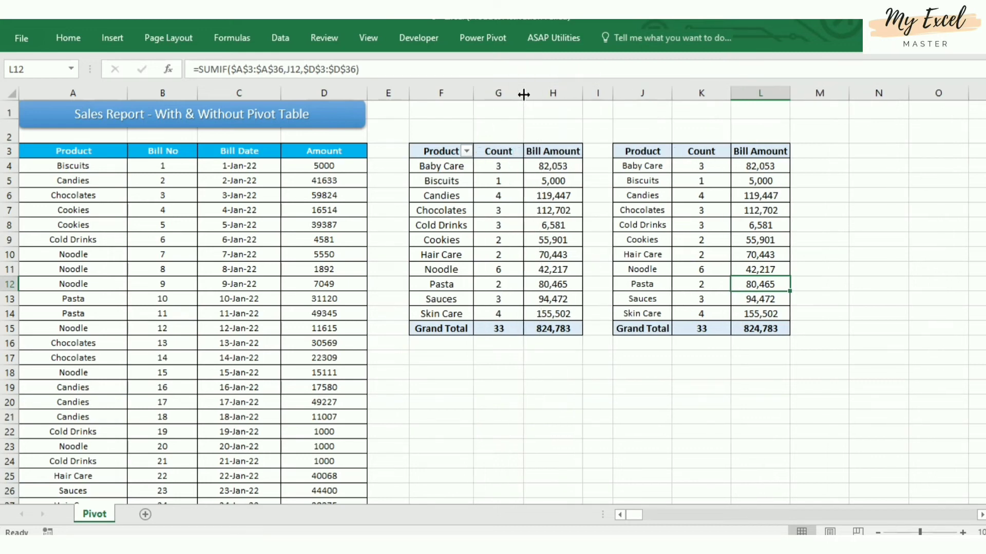
click(719, 245)
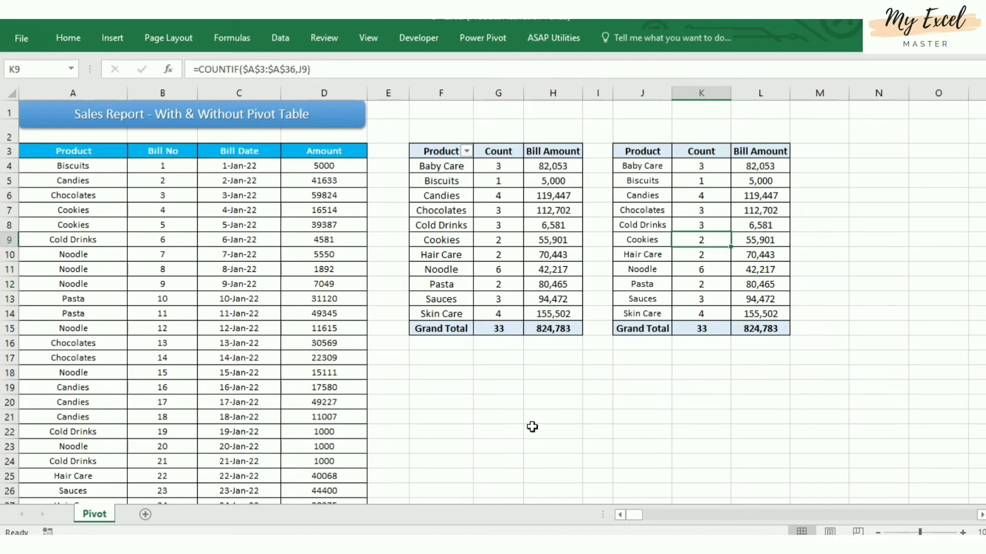
Change the amount of the Cold Drinks bill no. 6 in D9 to 200
click(181, 256)
key(Up)
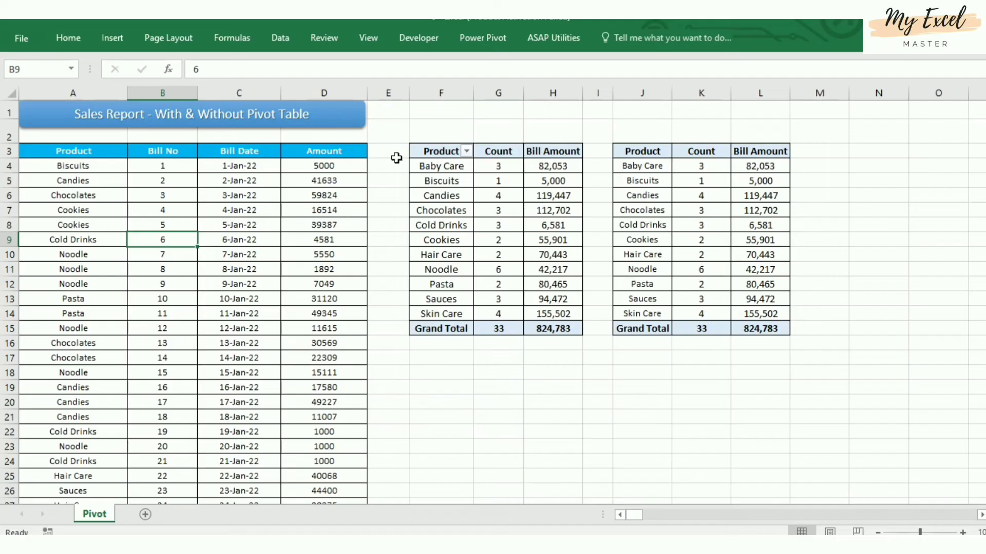
click(434, 166)
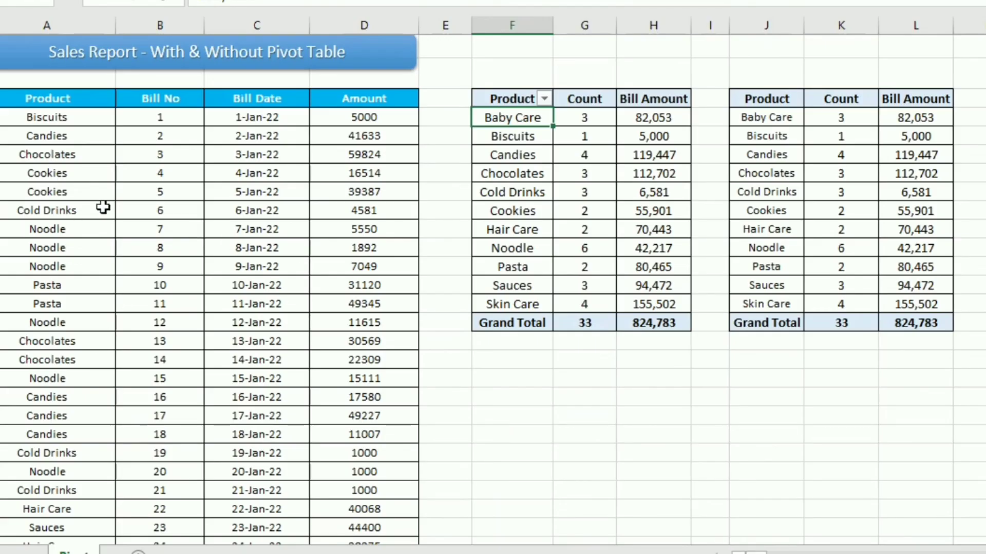
click(97, 242)
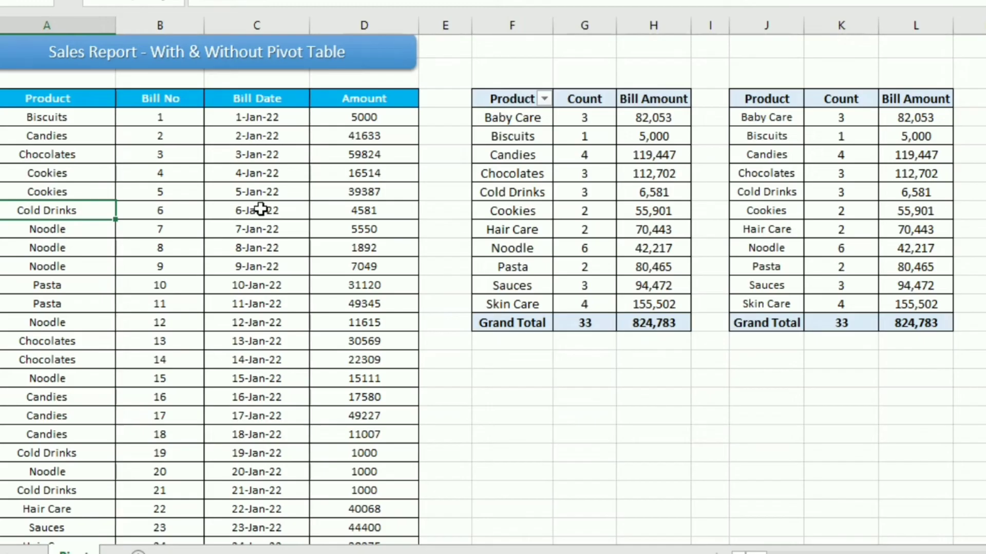
click(353, 213)
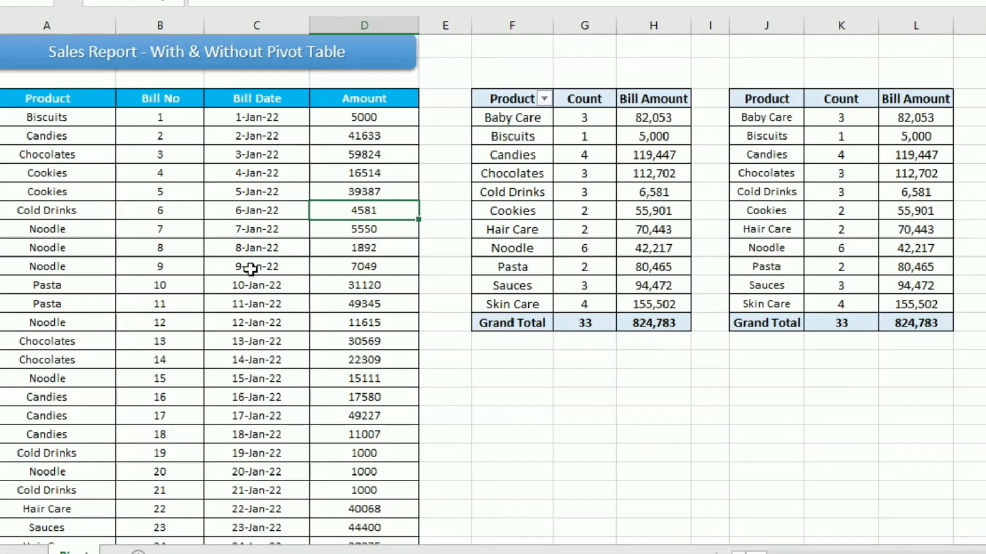
text(200)
key(Return)
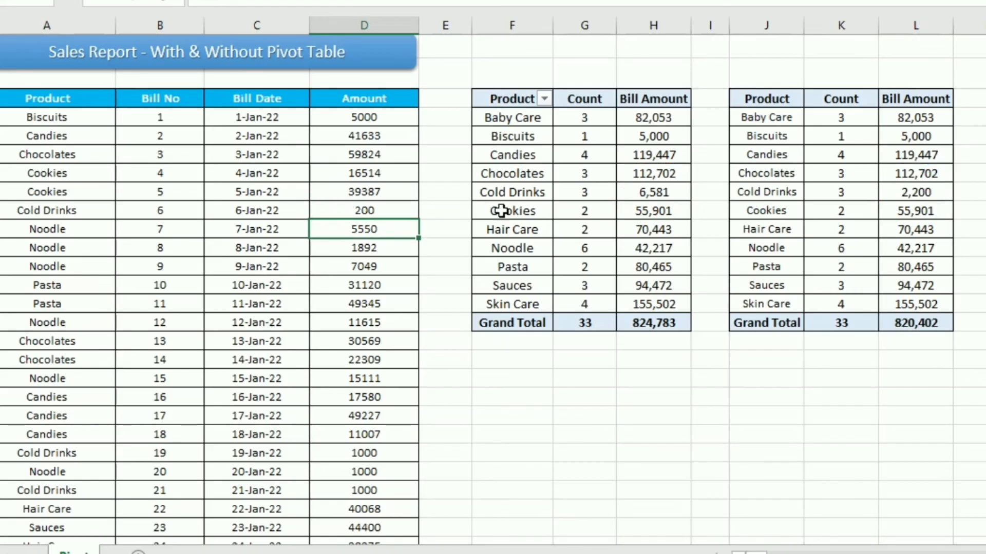
Refresh the PivotTable and compare its Cold Drinks bill amount with the one in the formula report
click(524, 193)
click(622, 193)
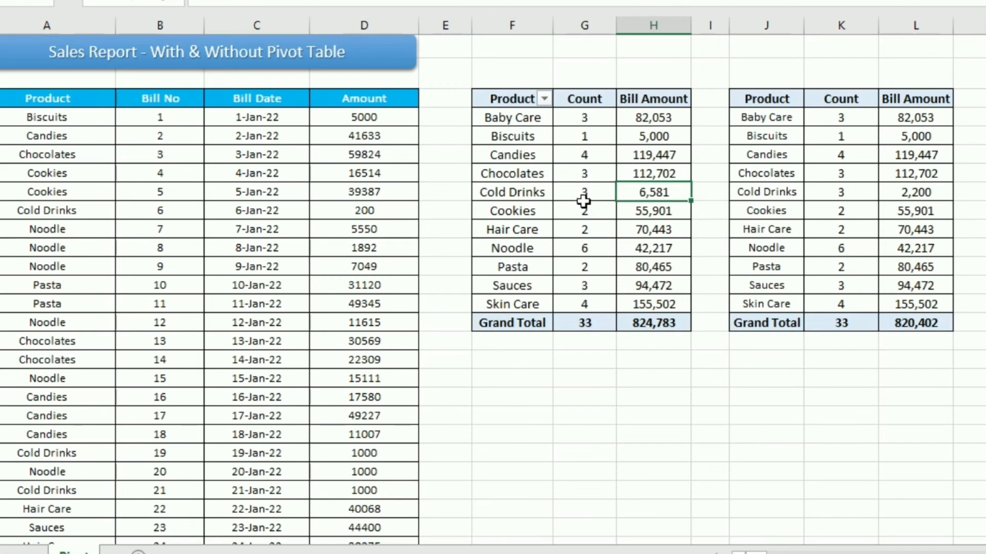
mouse_move(575, 191)
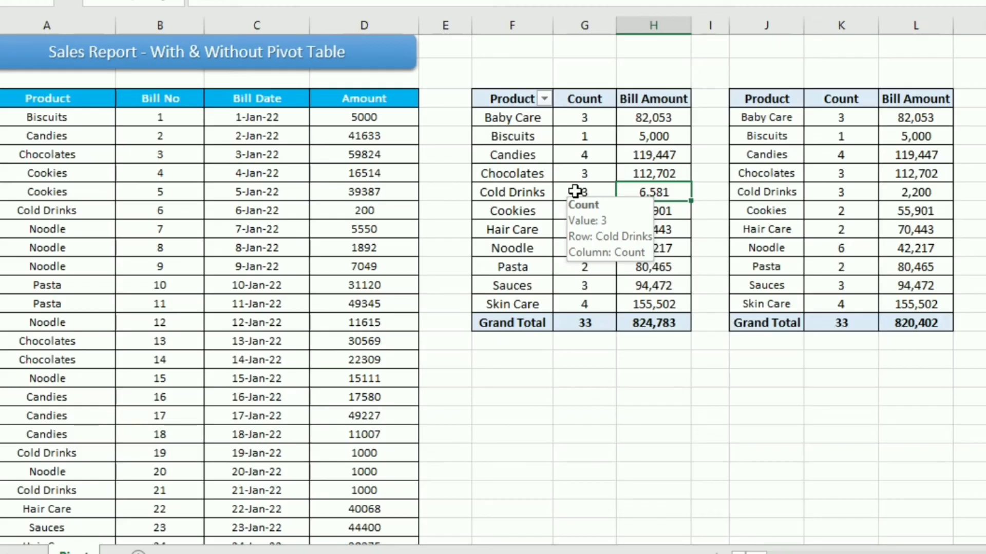
right_click(536, 192)
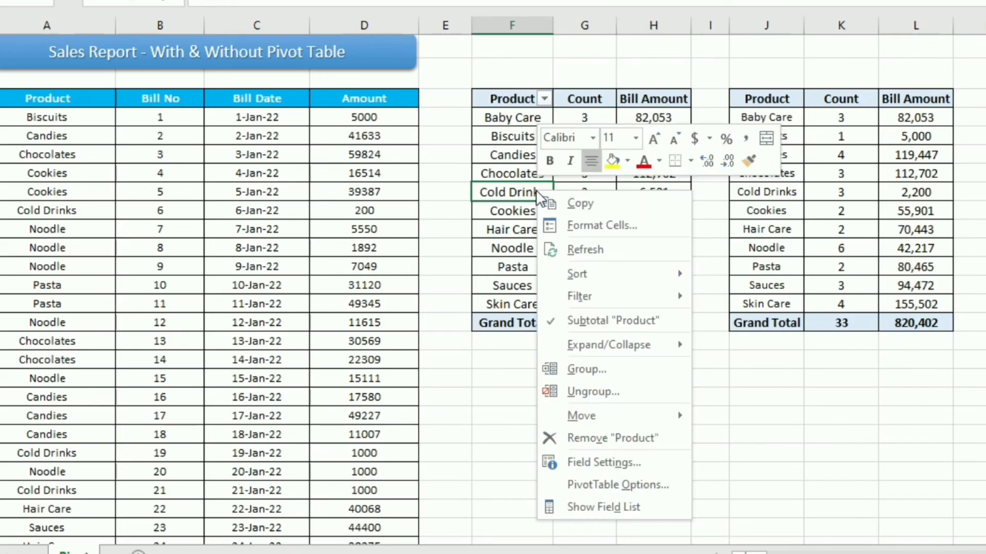
click(585, 249)
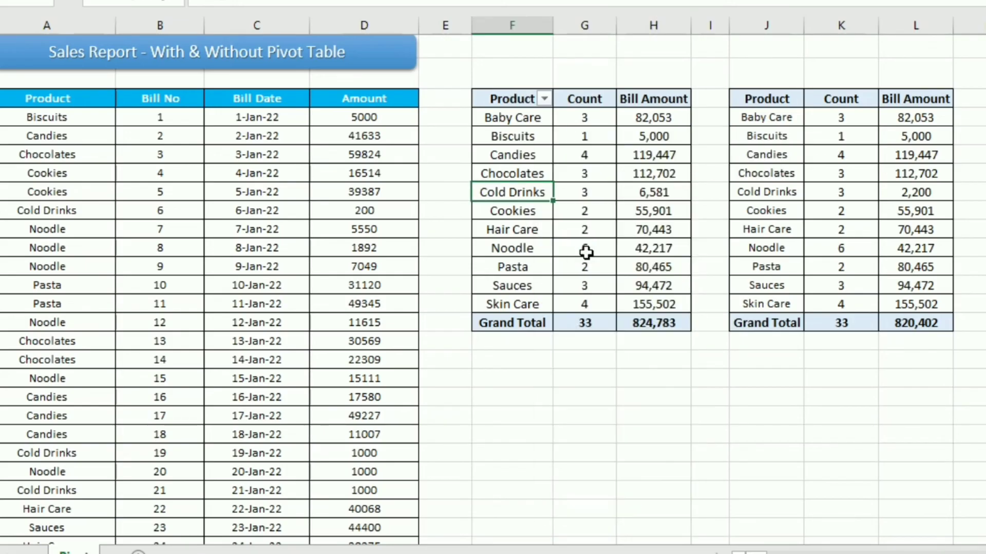
click(647, 192)
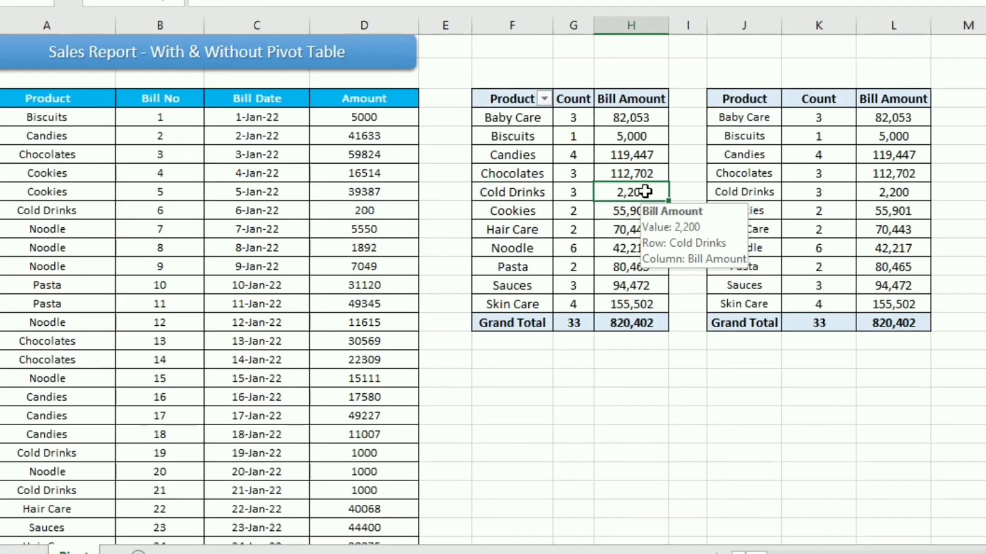
click(889, 198)
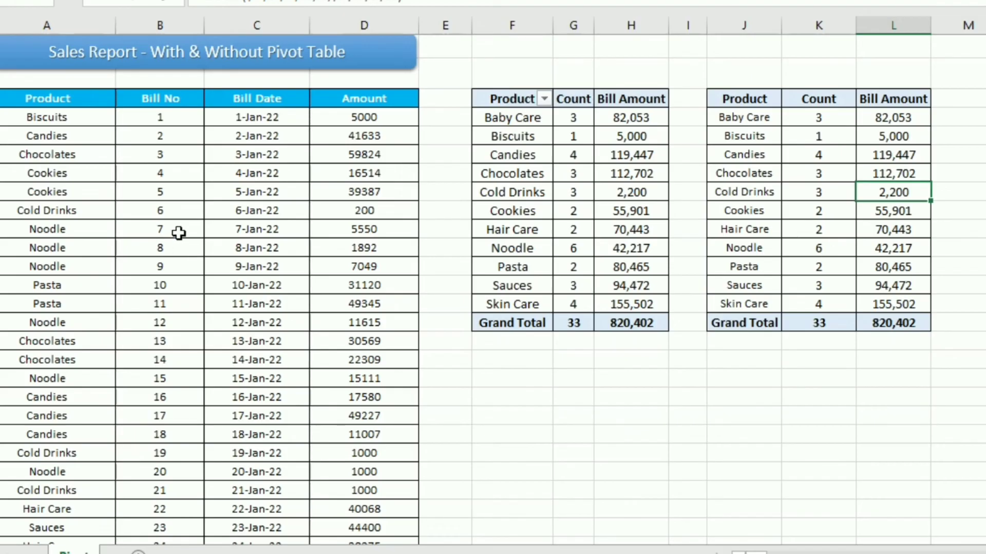
Set the amount of the Cold Drinks bill no. 6 in D9 to 25000
click(347, 209)
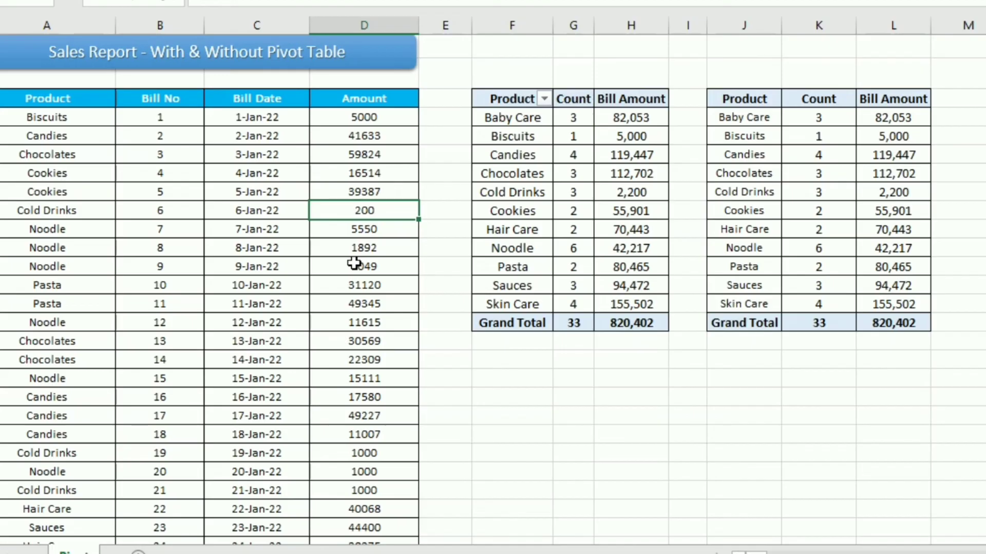
text(25000)
key(Return)
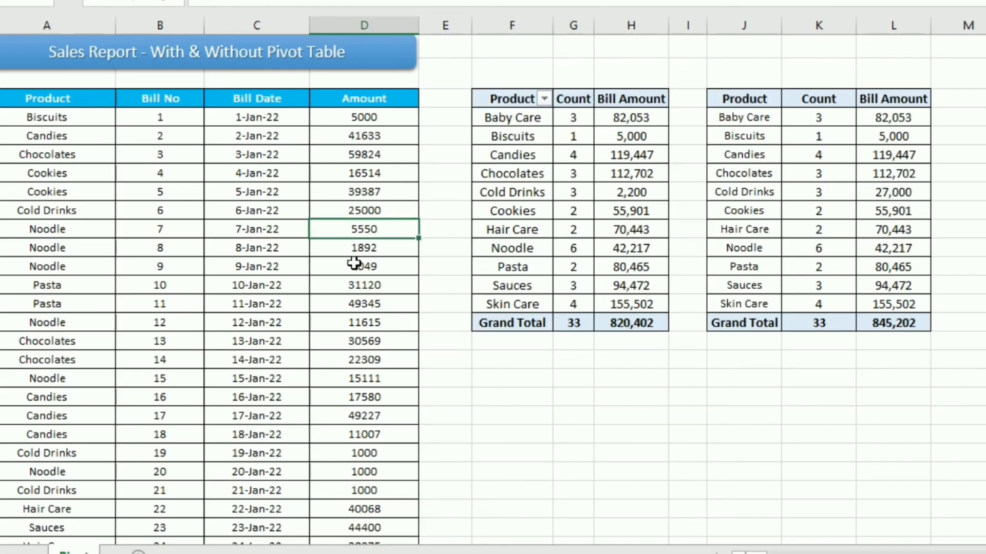
Compare the Cold Drinks bill amount in the formula report and the PivotTable, and refresh the PivotTable to include the changed bill
click(904, 190)
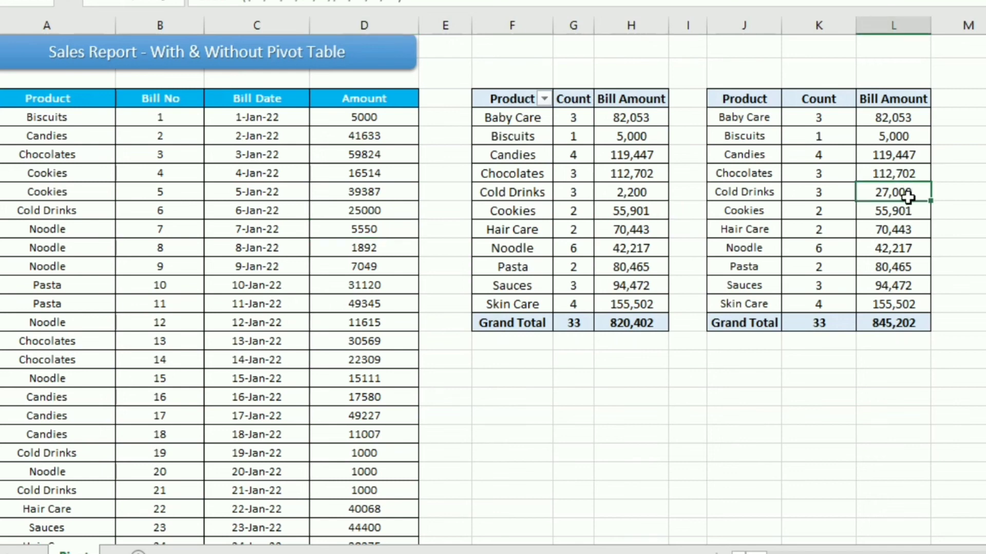
click(510, 192)
click(639, 189)
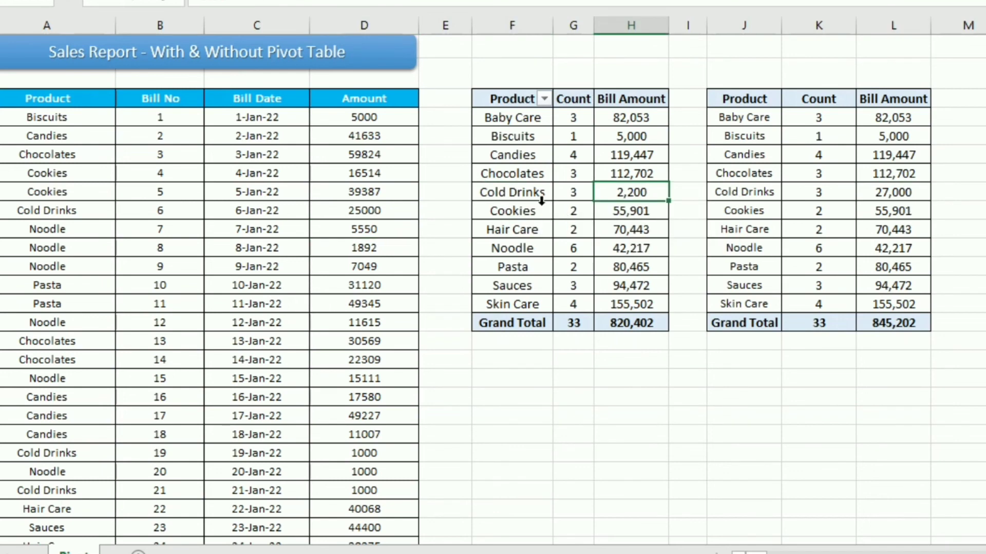
right_click(511, 191)
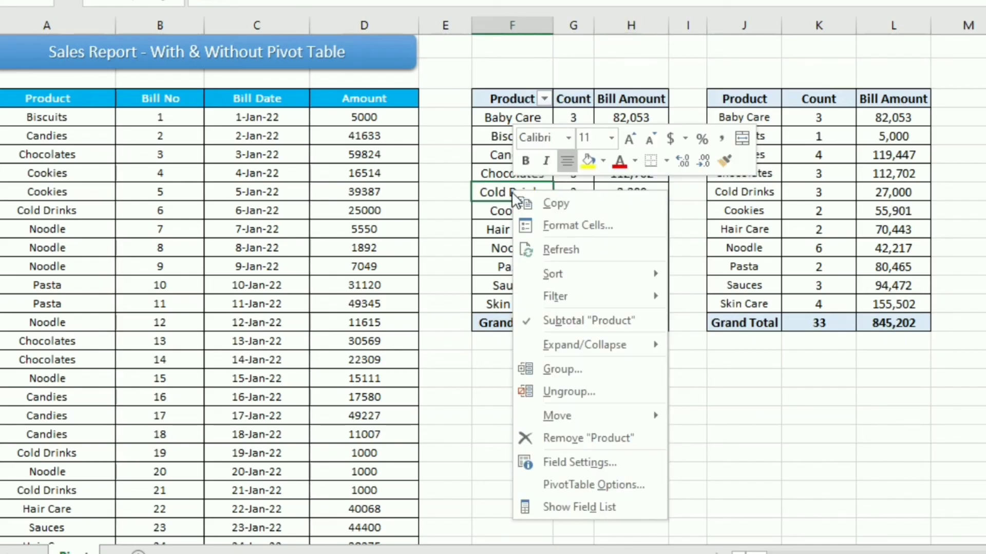
click(549, 241)
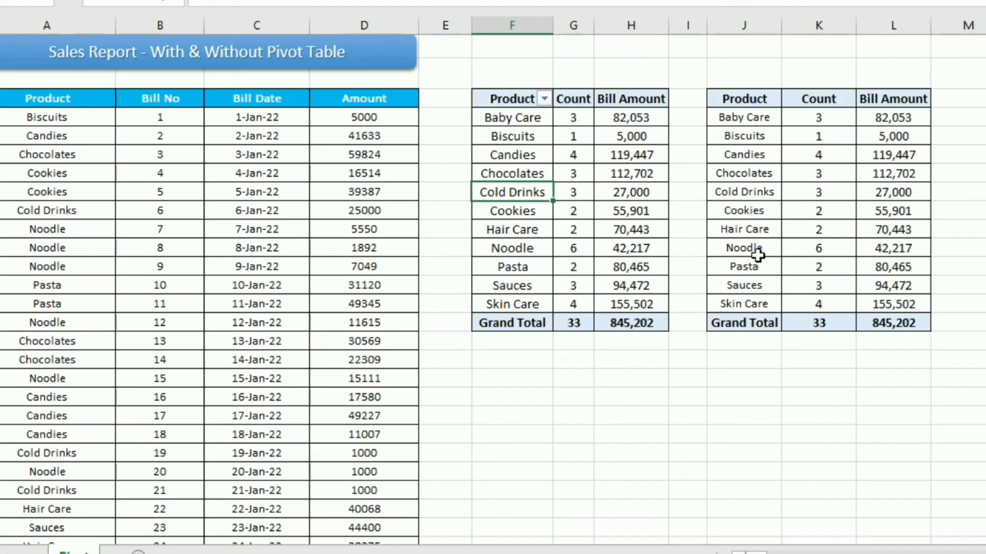
click(834, 186)
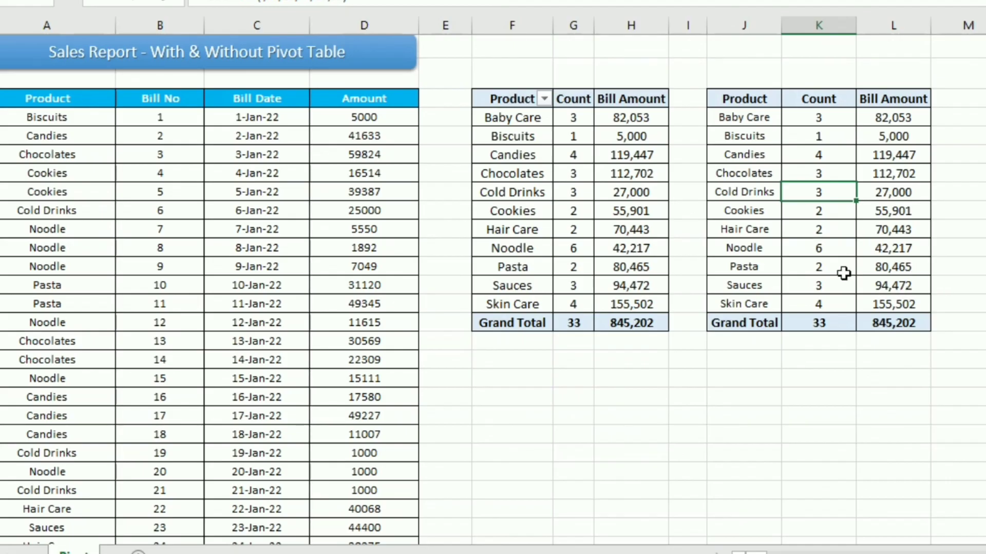
click(574, 423)
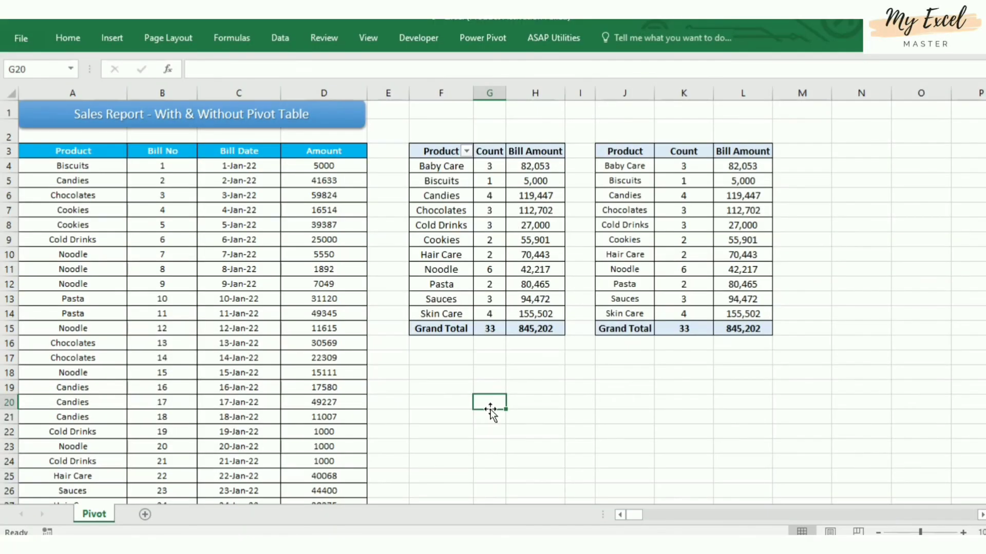